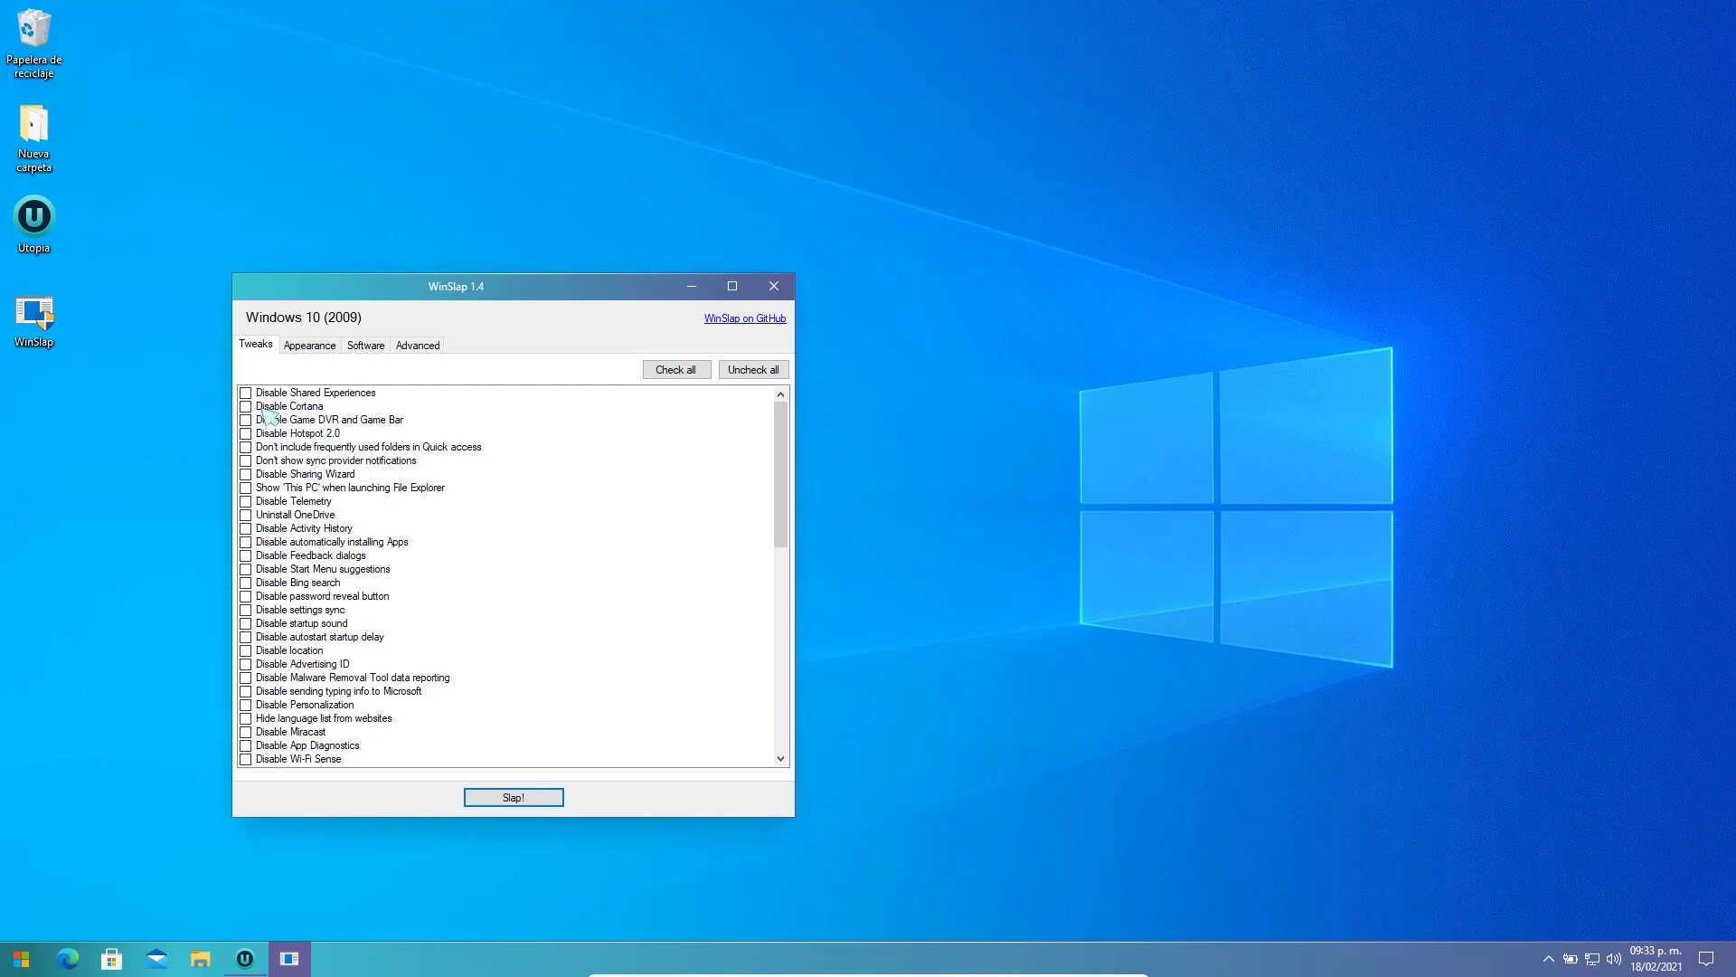
- Mark the tweaks Disable Cortana, Disable location, Disable startup sound and Disable password reveal button
left_click(259, 408)
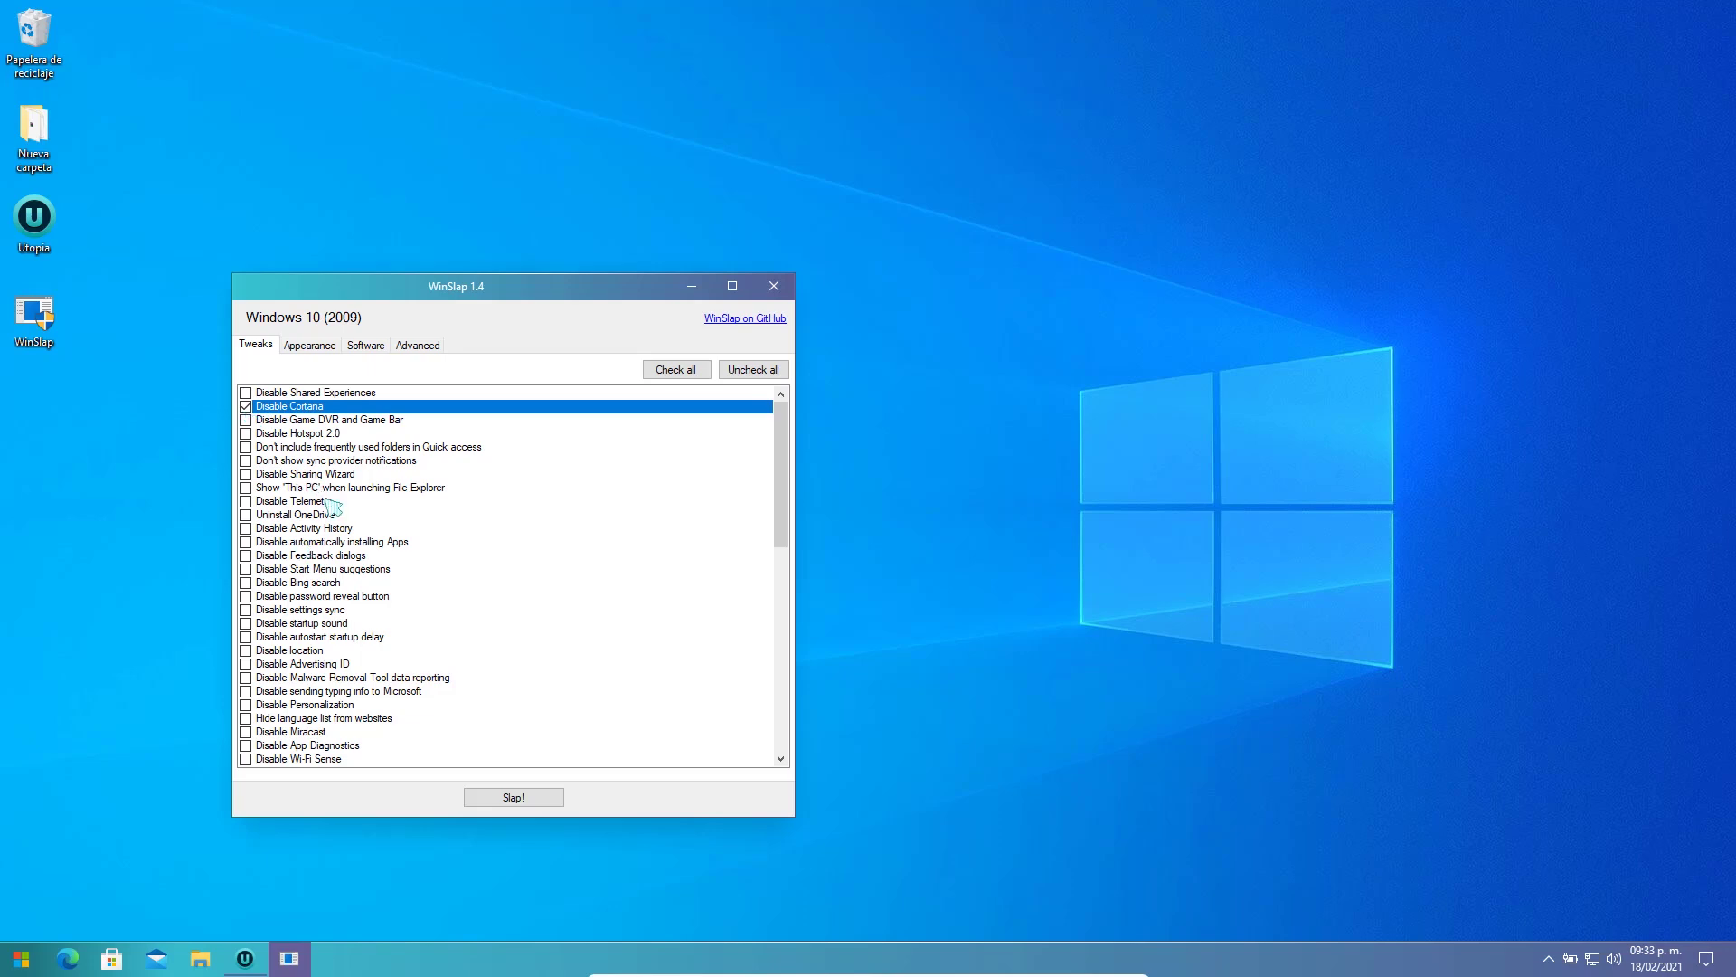
scroll(362, 588, "down", 2)
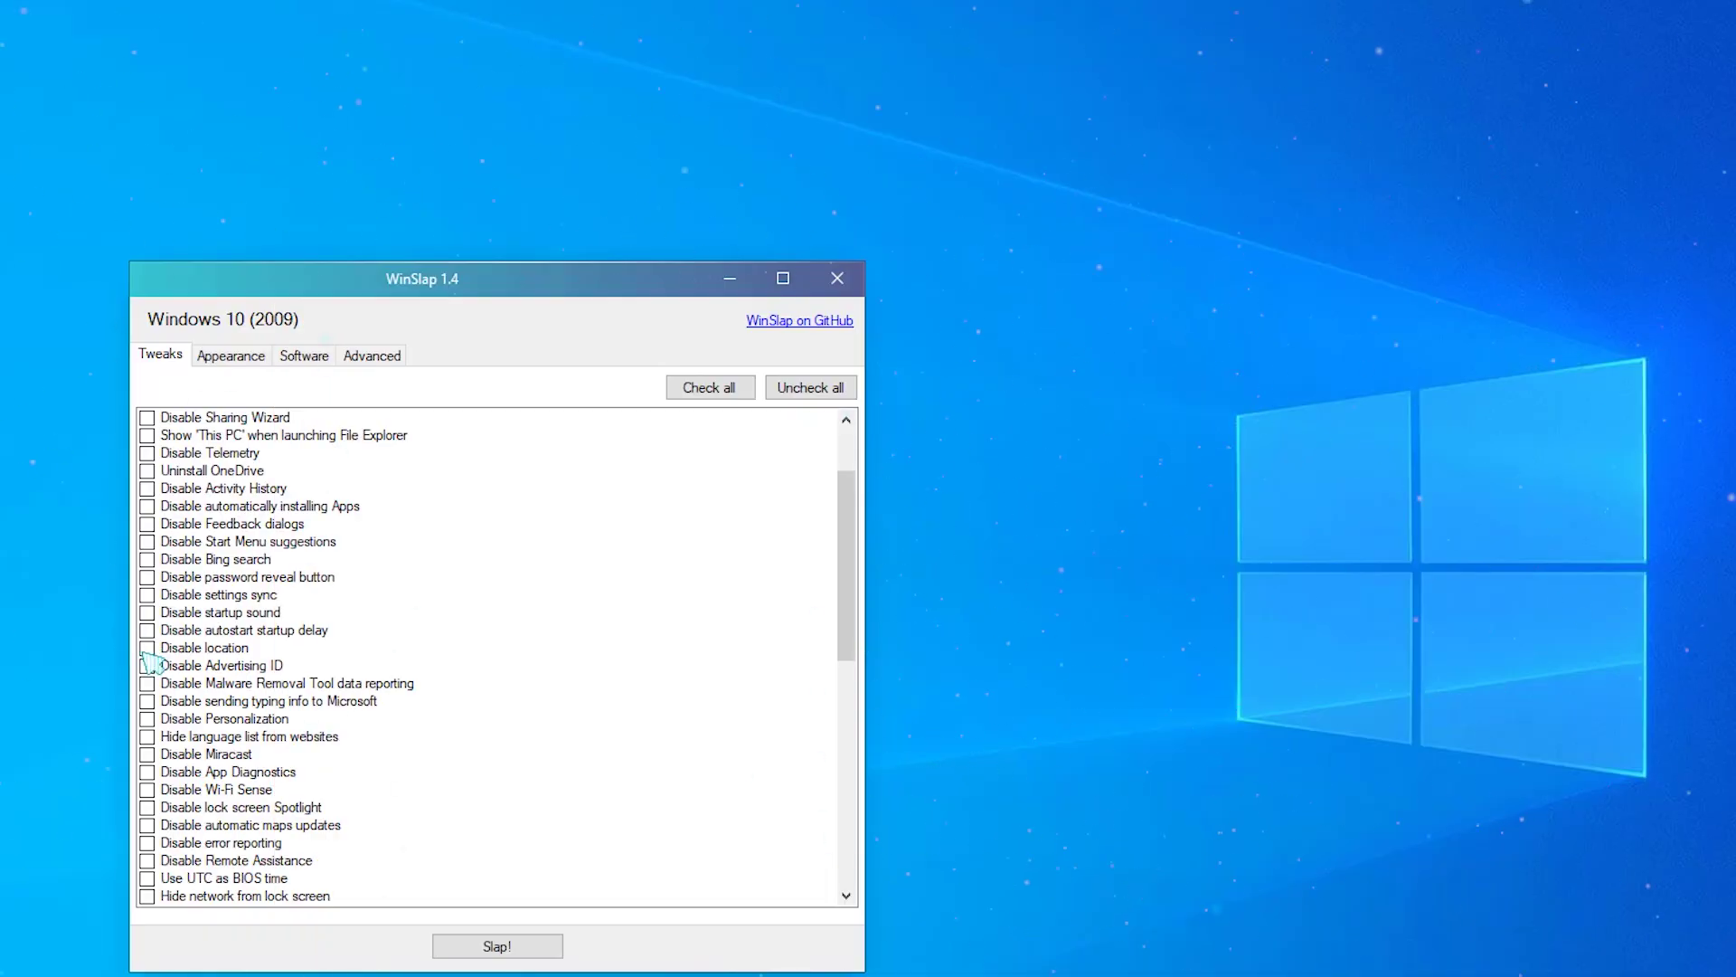
left_click(147, 647)
left_click(147, 612)
left_click(147, 577)
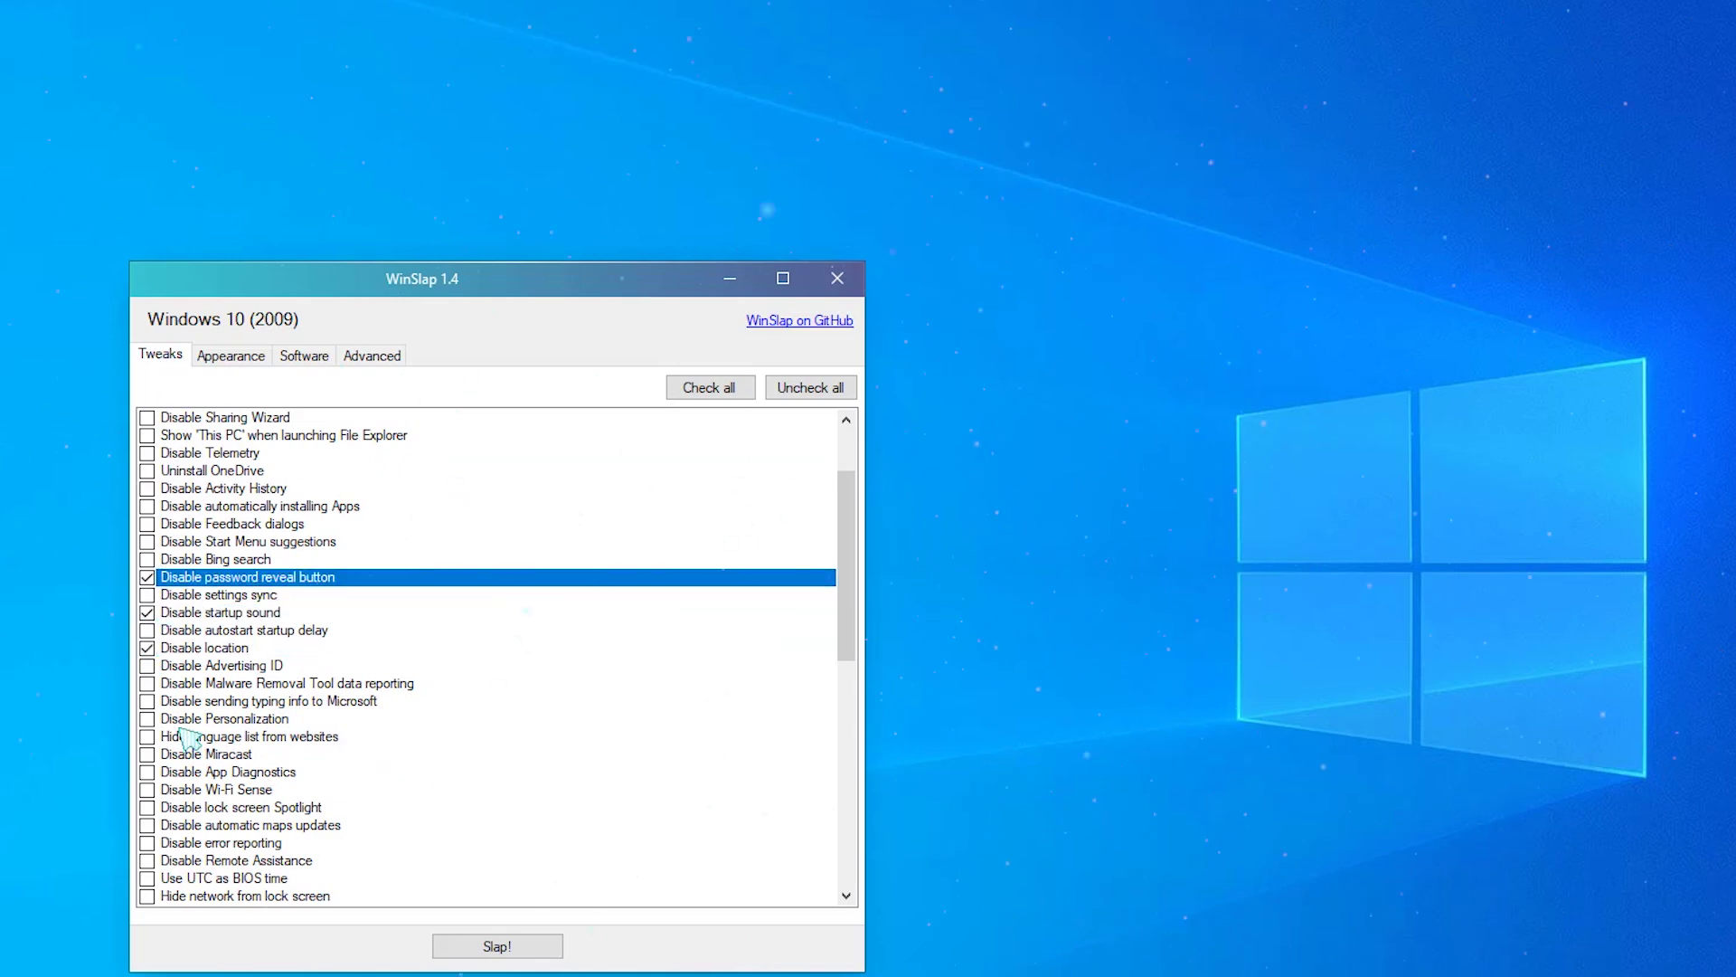
- Mark the tweaks Hide language list from websites, Disable sending typing info to Microsoft and Disable Advertising ID
scroll(186, 740, "down", 1)
left_click(147, 684)
left_click(147, 648)
left_click(147, 613)
- Mark the tweaks to hide network from lock screen, remove preinstalled apps except Photos, Calculator, Store, disable Smart Glass and unpin preinstalled apps
scroll(156, 732, "down", 1)
scroll(157, 734, "down", 5)
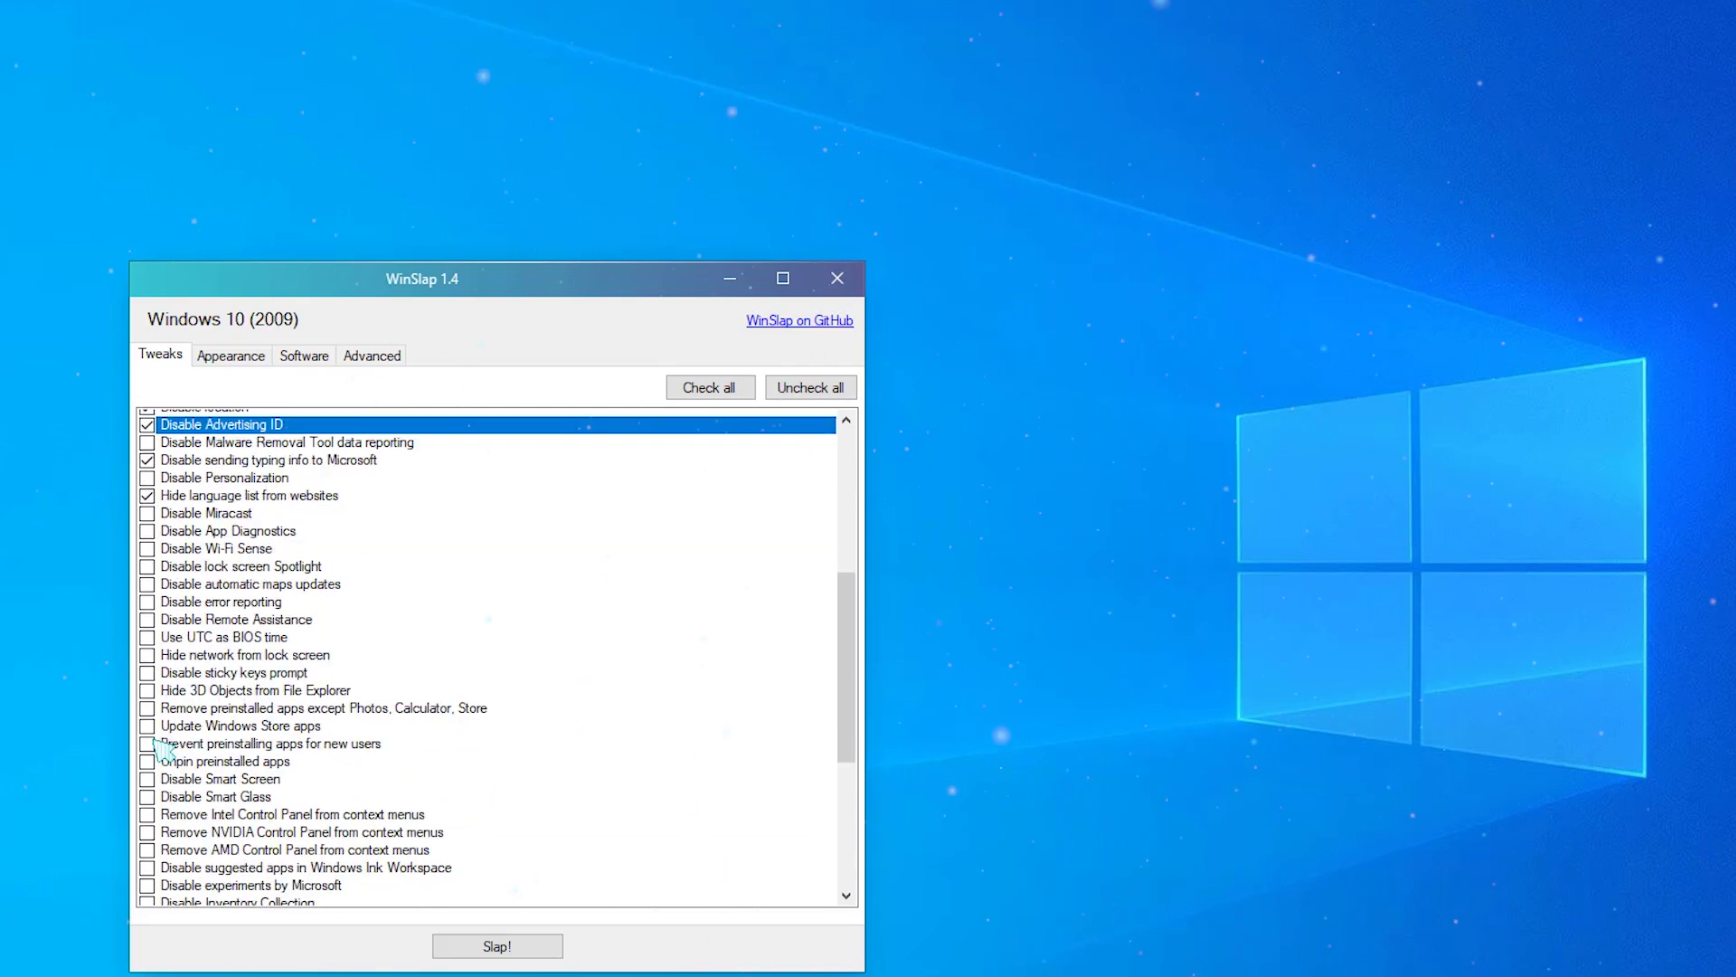
left_click(147, 576)
left_click(147, 630)
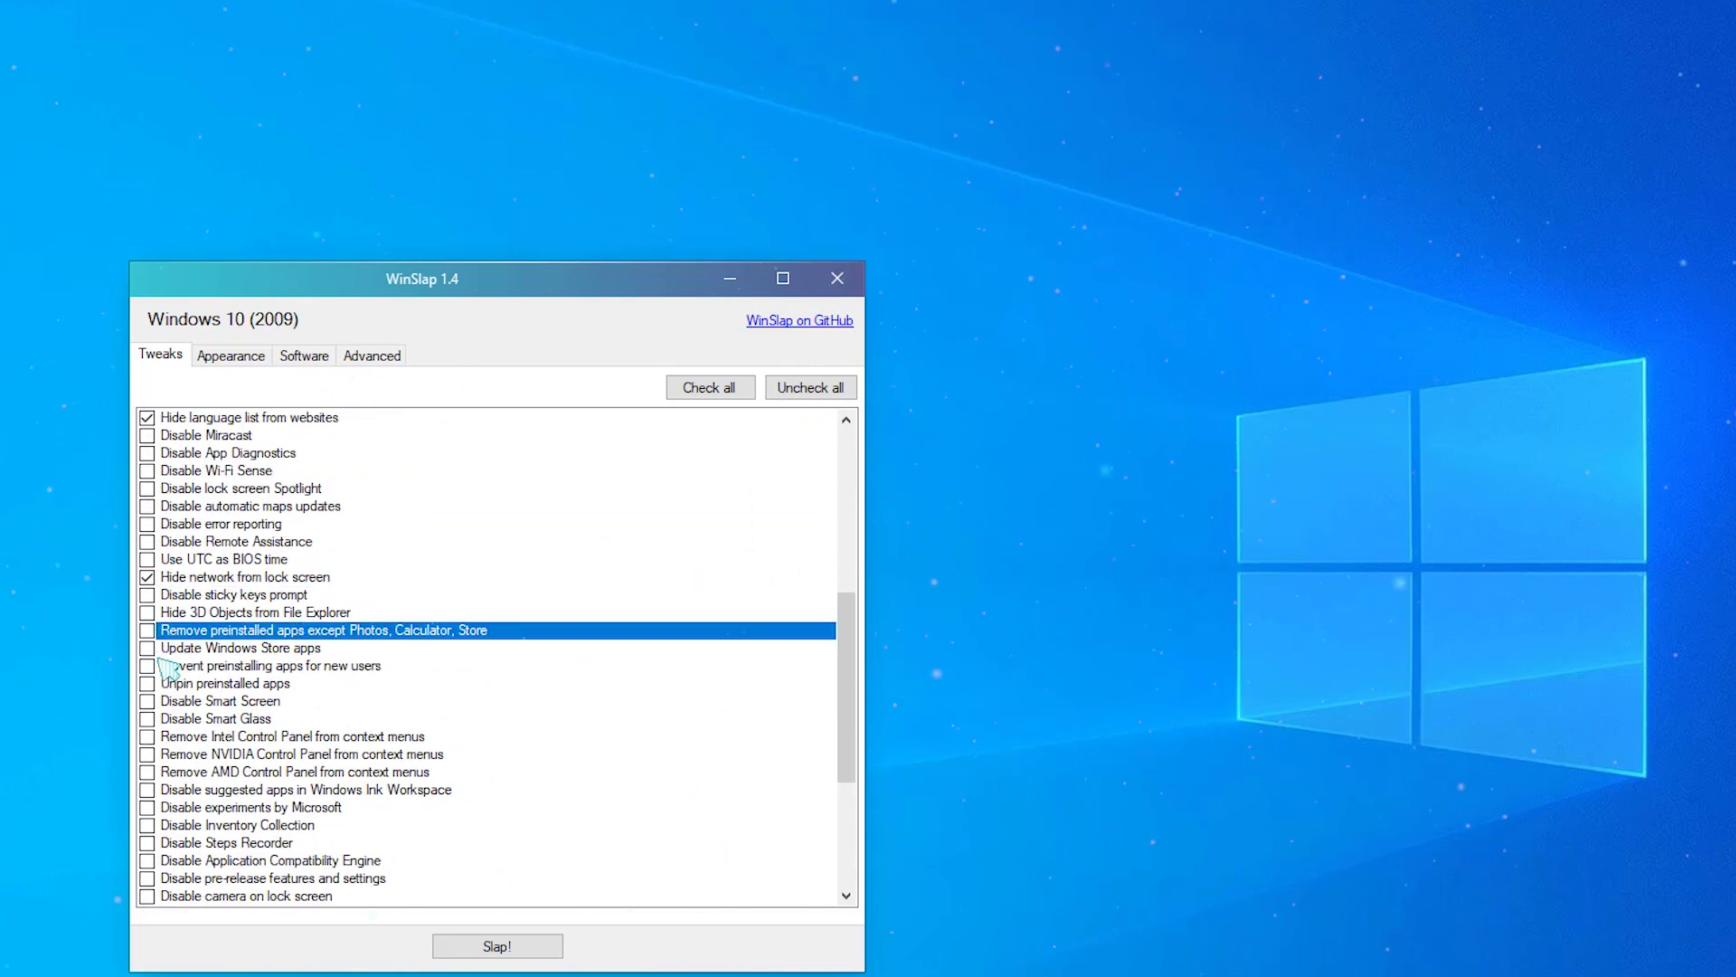
left_click(148, 718)
left_click(148, 683)
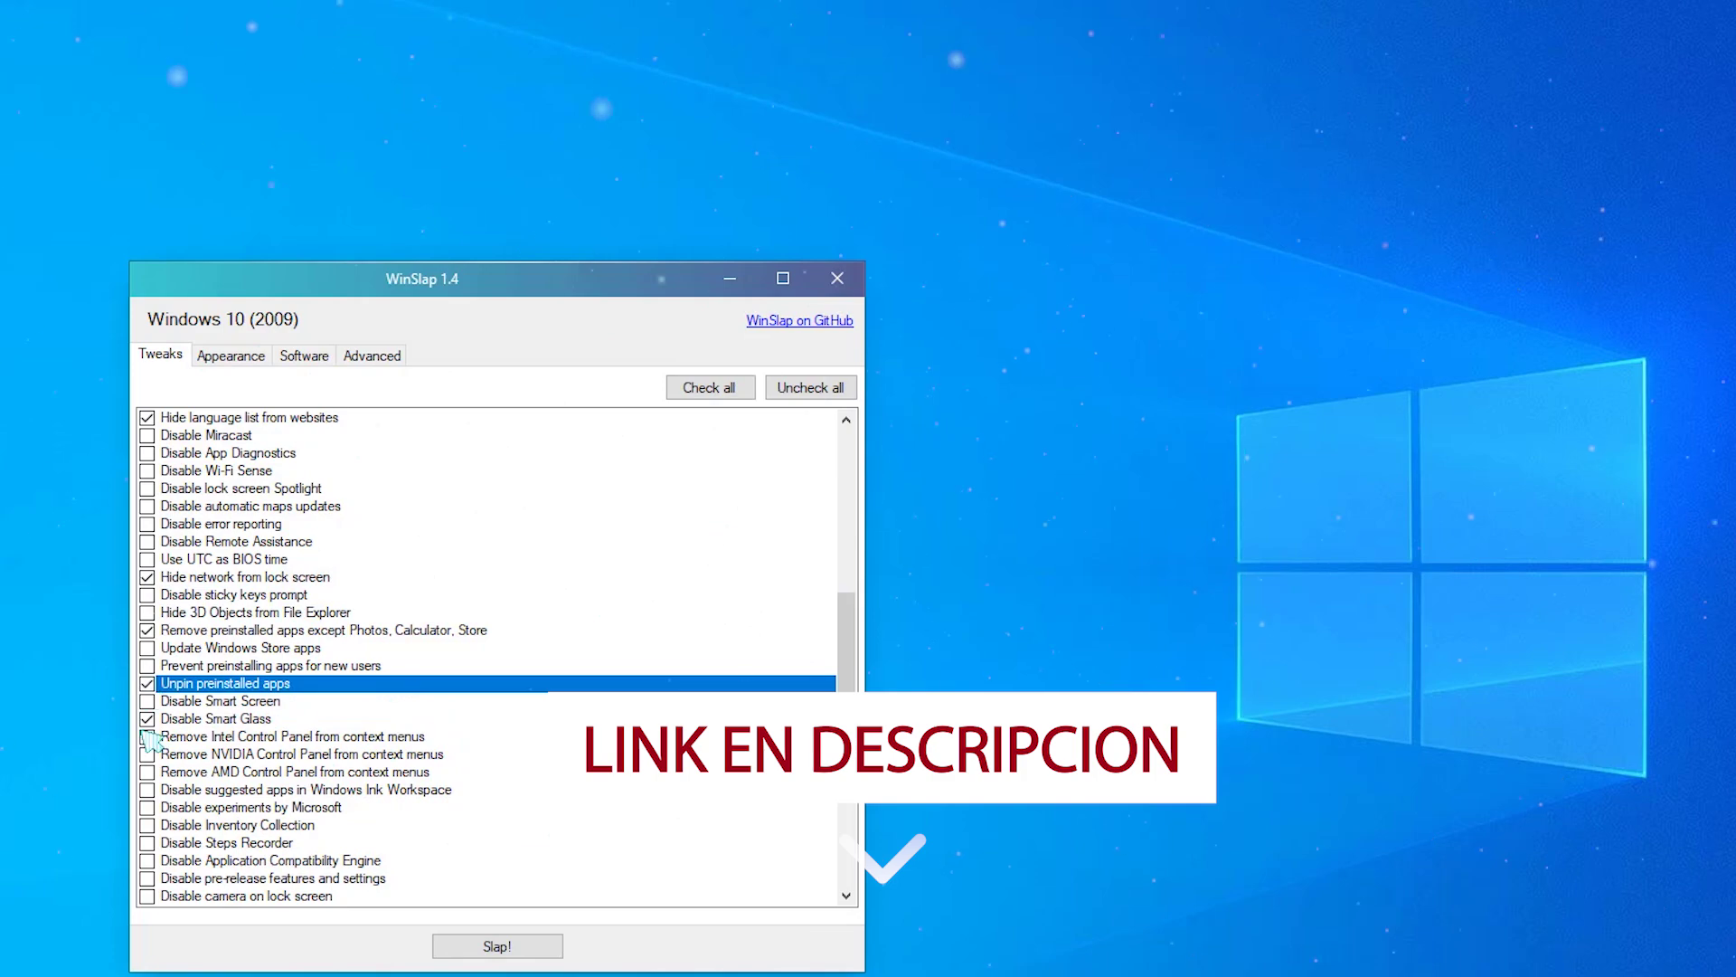
- Mark the tweaks disabling pre-release features, Inventory Collection, Microsoft experiments and Windows Ink suggested apps, plus removing NVIDIA Control Panel from context menus
scroll(149, 737, "down", 2)
left_click(147, 772)
left_click(147, 718)
left_click(147, 700)
left_click(148, 683)
left_click(148, 647)
- Mark the tweak Uninstall Microsoft XPS Document Writer, leaving Install .NET Framework 2.0, 3.0 and 3.5 unmarked
scroll(144, 719, "down", 3)
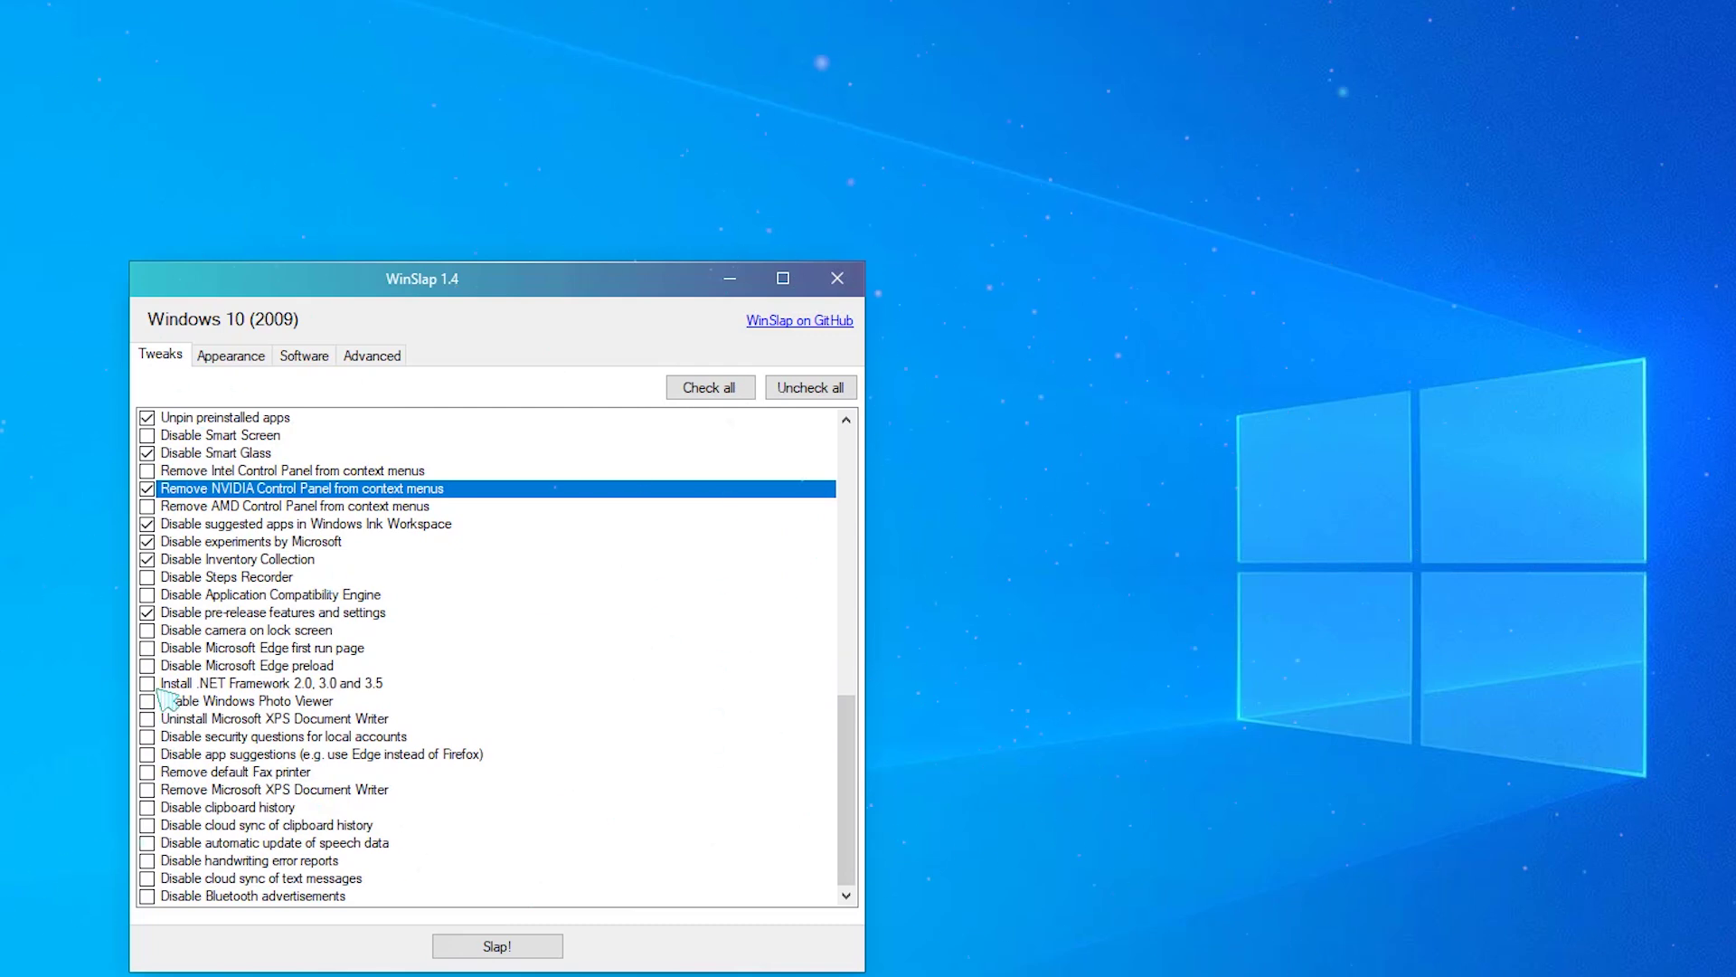
left_click(147, 683)
left_click(147, 719)
left_click(154, 687)
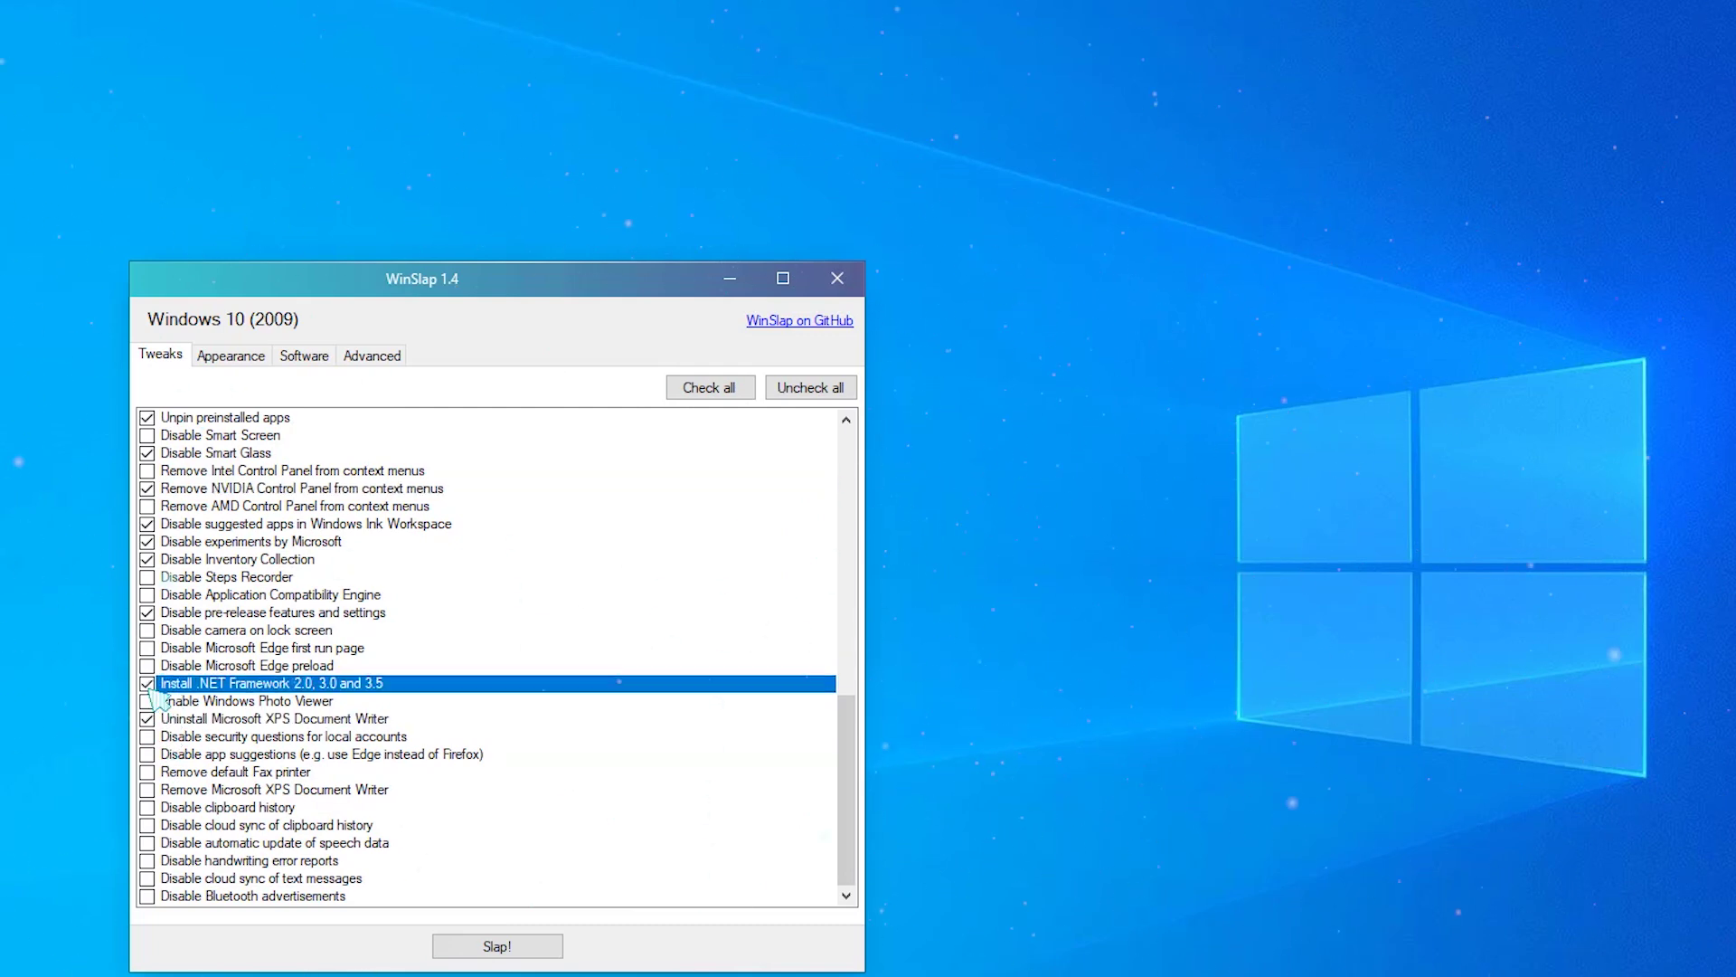
- Mark the tweaks disabling clipboard history, its cloud sync, handwriting error reports and Bluetooth advertisements, plus Remove Microsoft XPS Document Writer
left_click(147, 806)
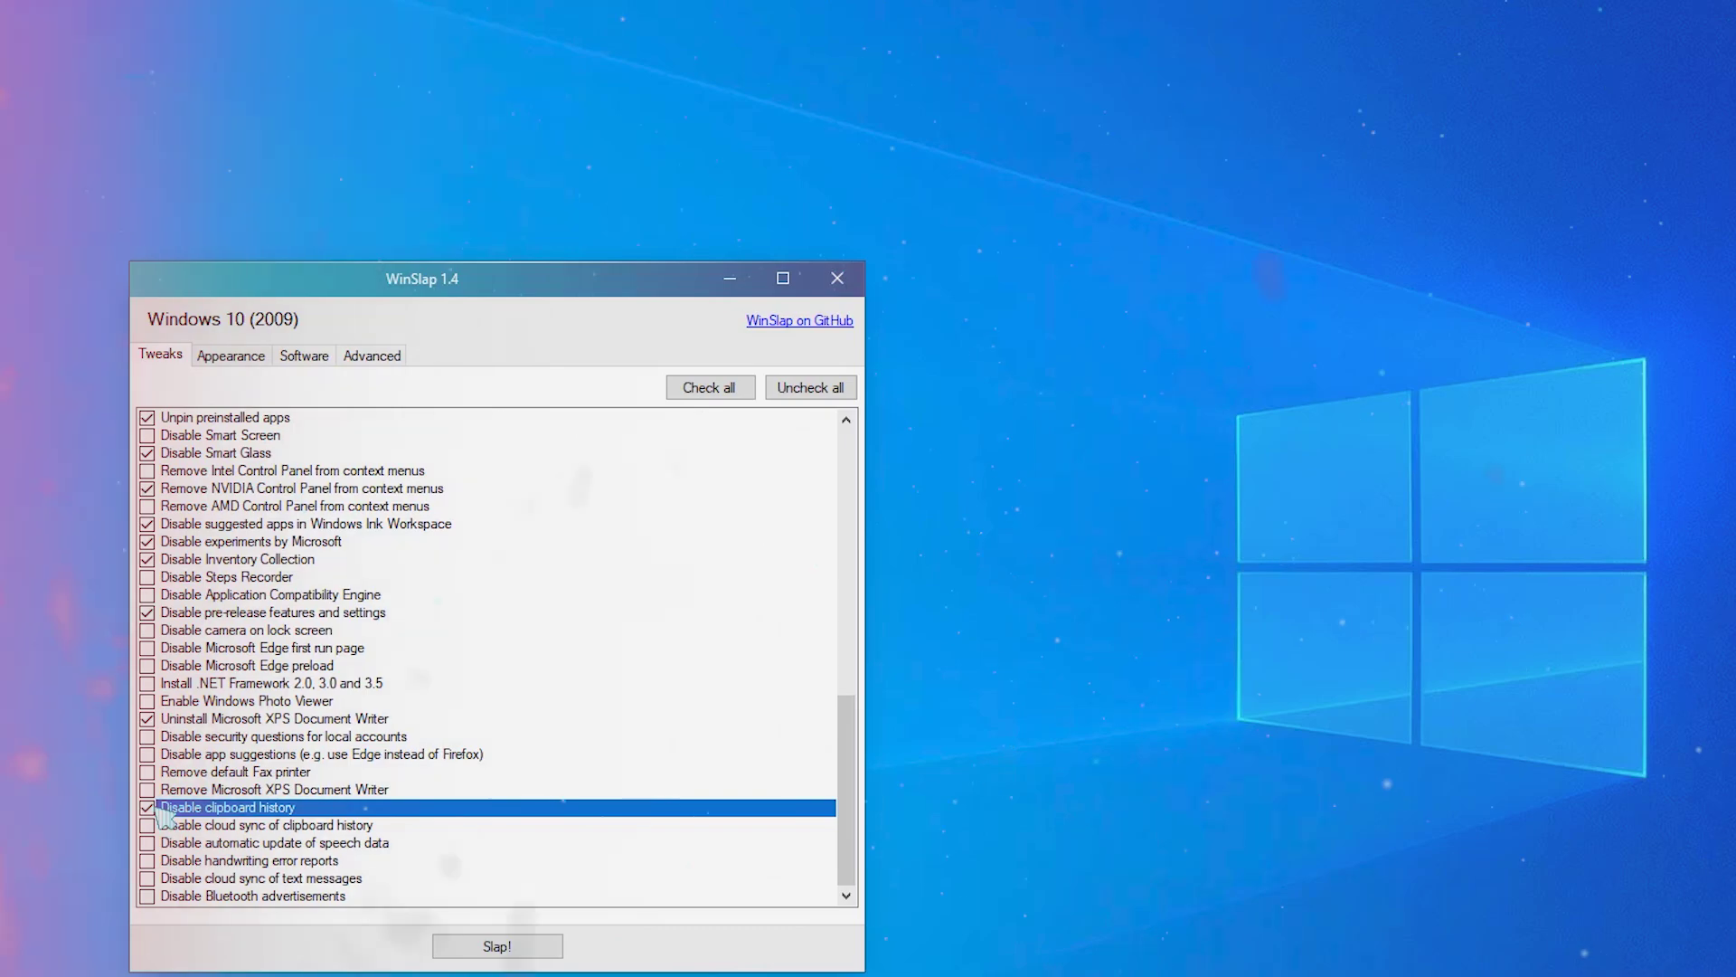
left_click(148, 789)
left_click(147, 860)
left_click(148, 825)
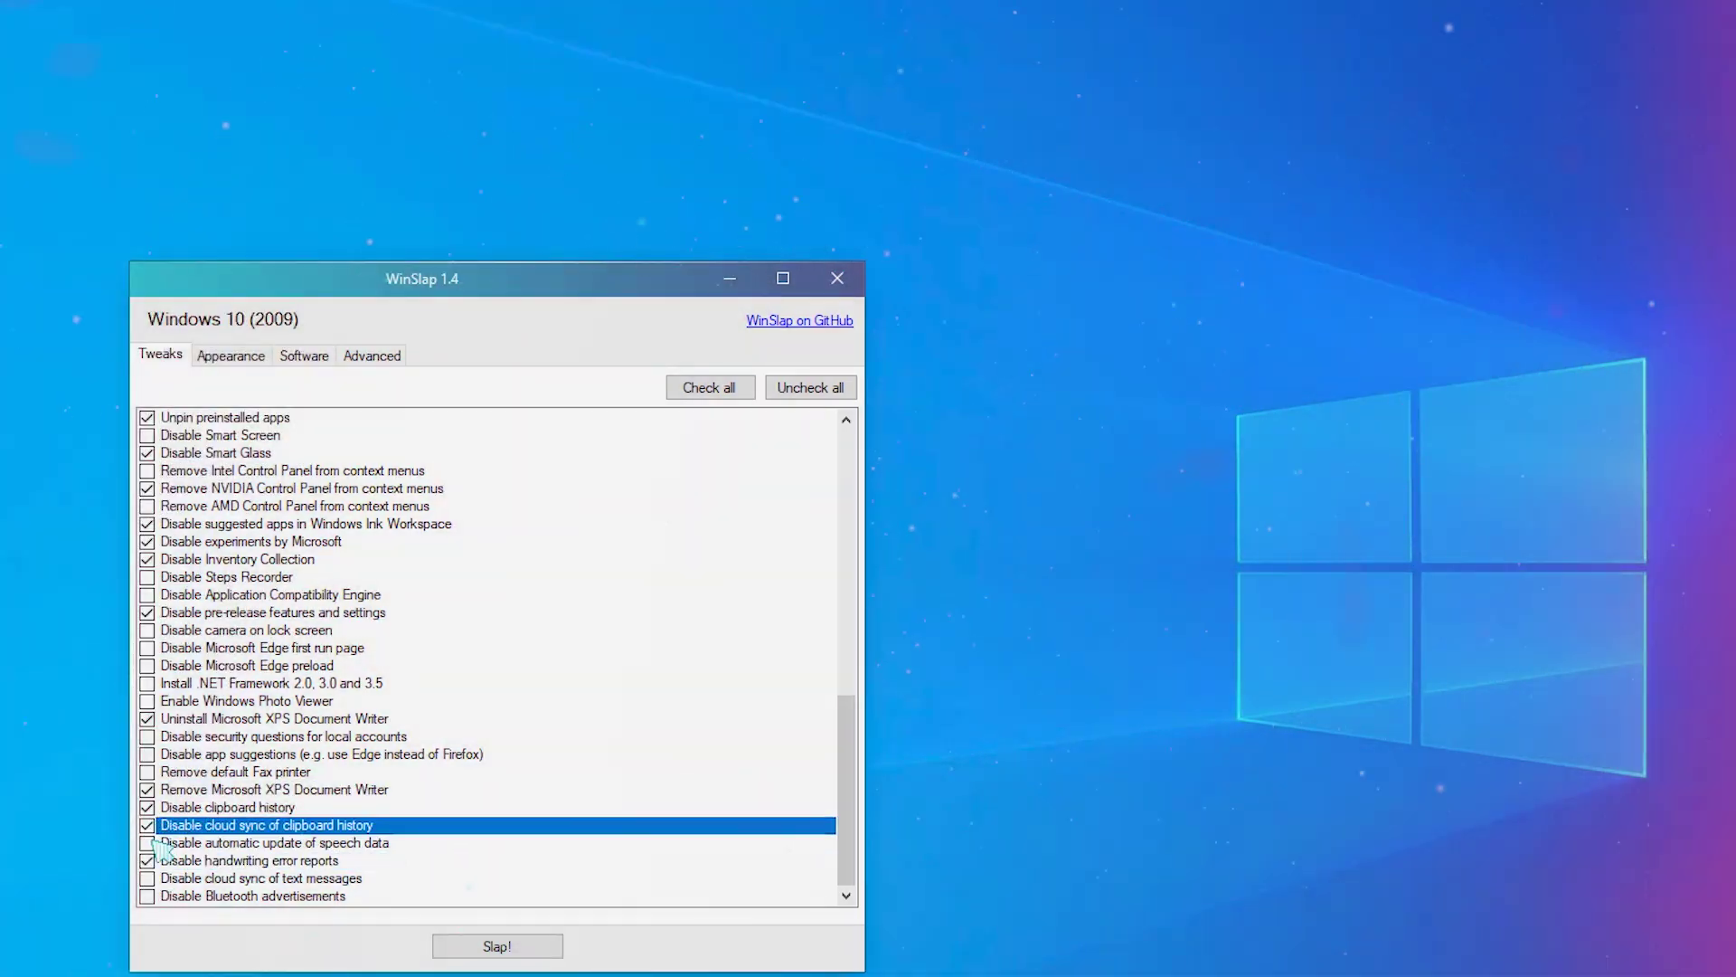
left_click(147, 896)
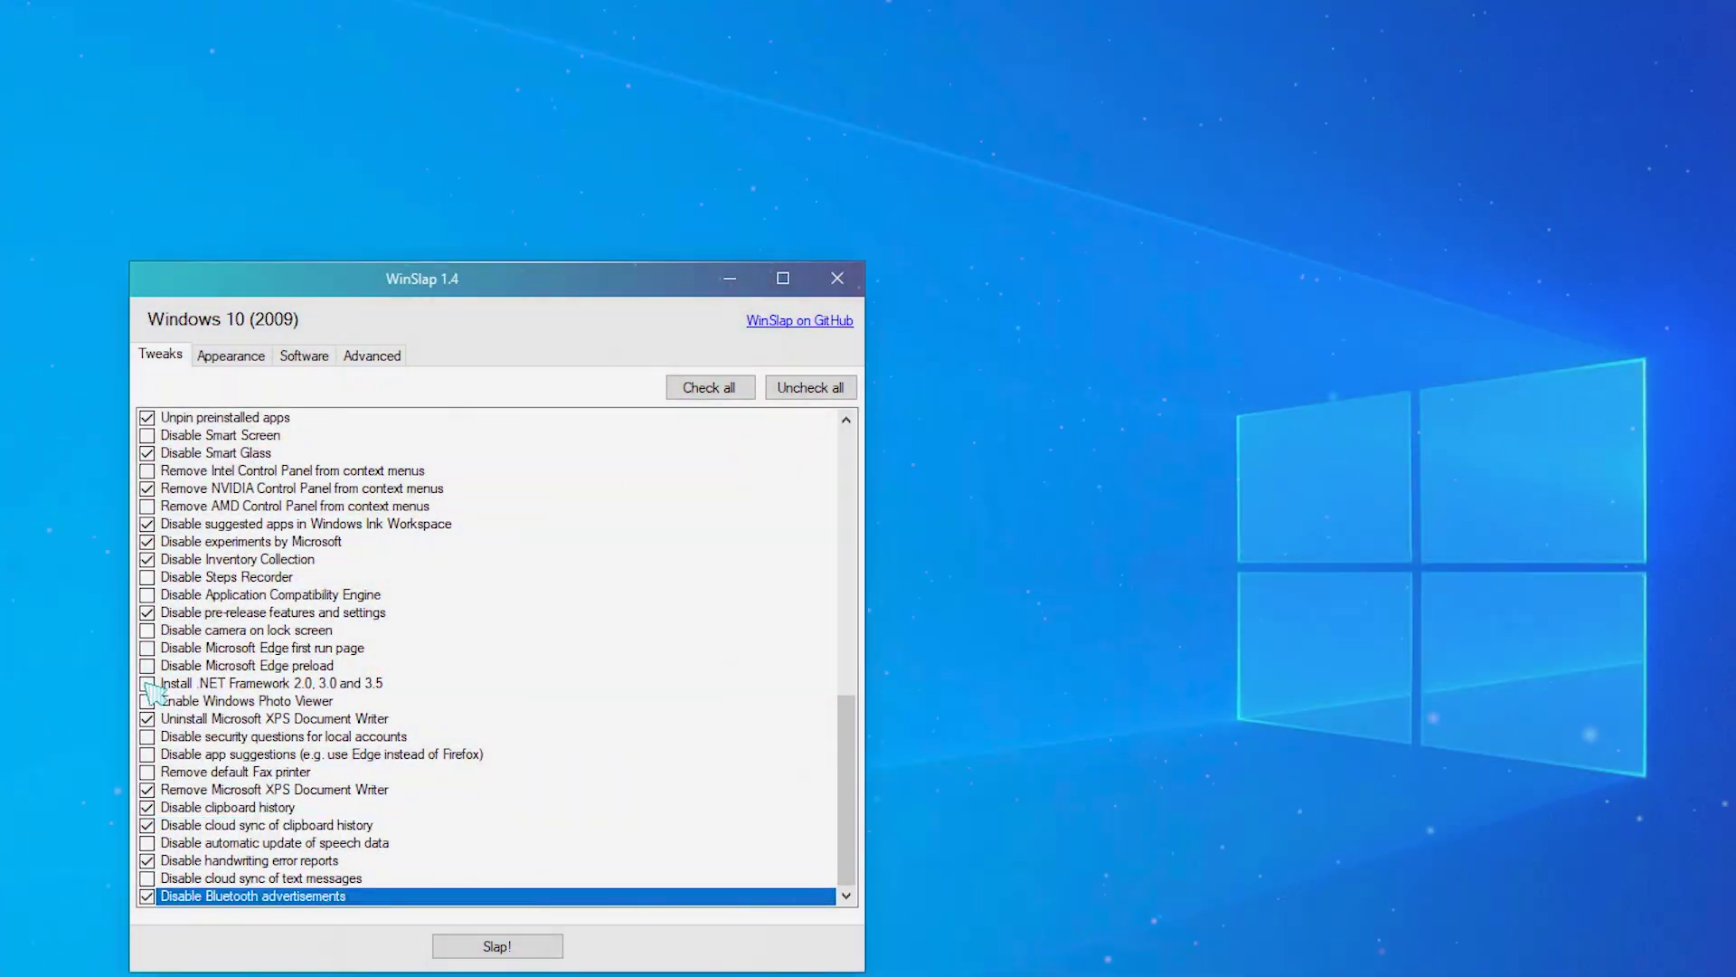
- Mark the tweaks disabling Microsoft Edge preload, camera on lock screen, error reporting, lock screen Spotlight and Wi-Fi Sense
left_click(147, 665)
left_click(147, 629)
scroll(172, 660, "up", 10)
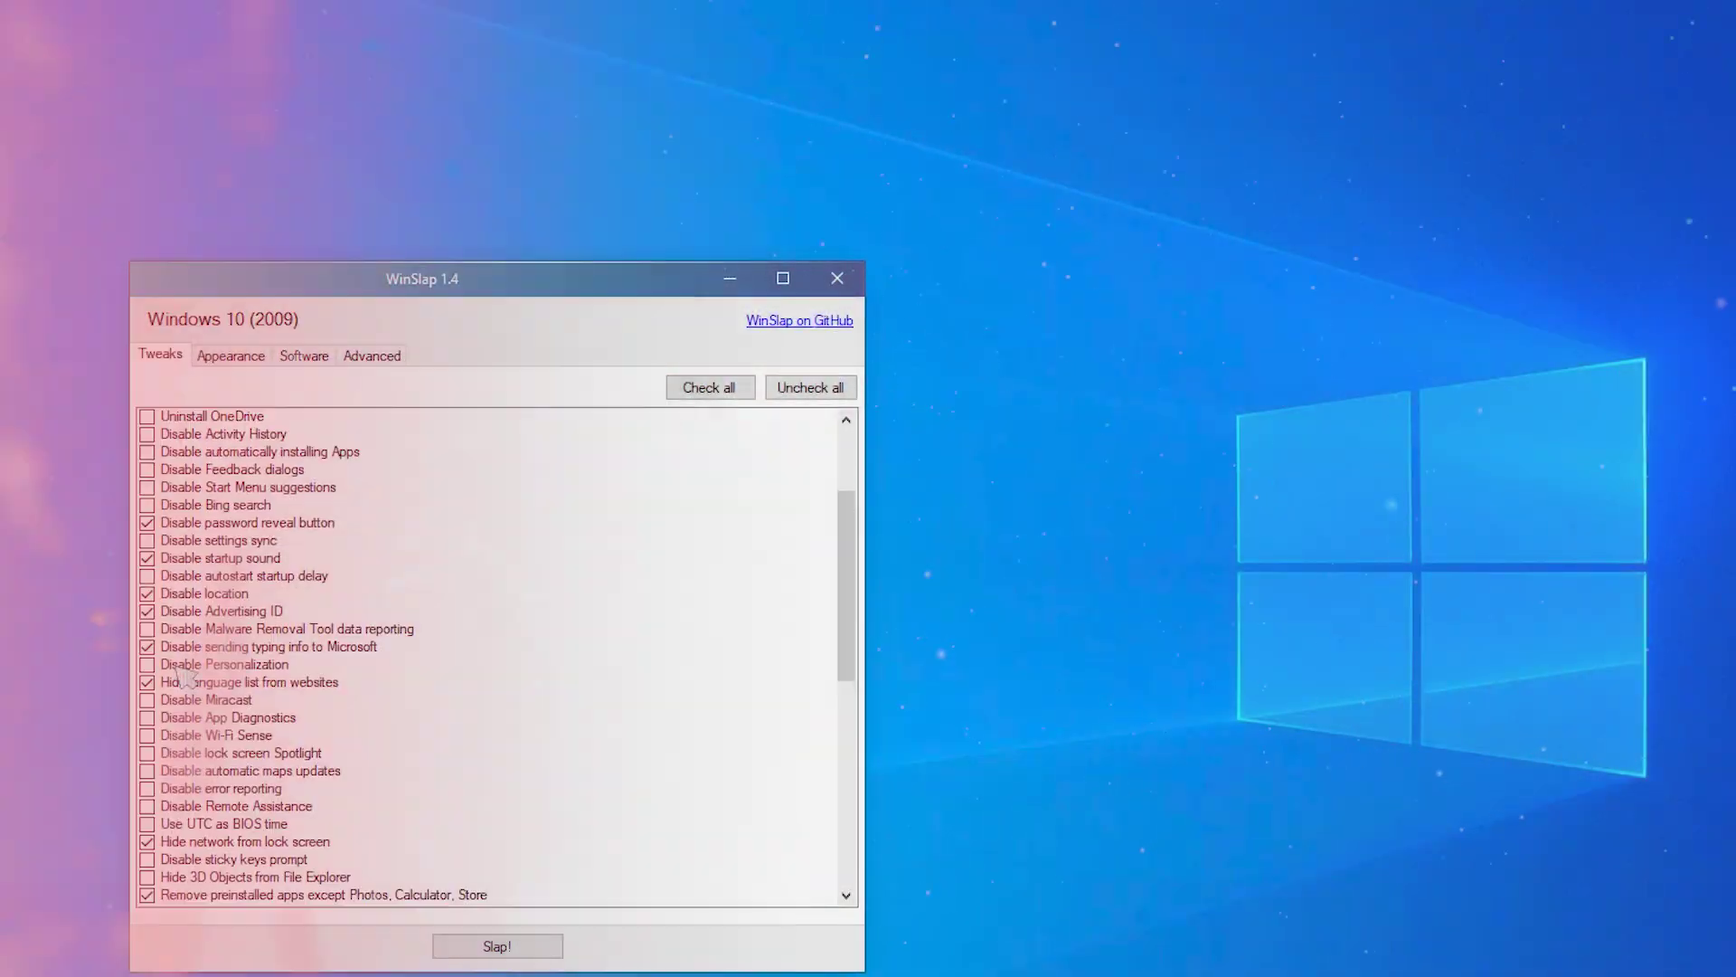
scroll(185, 678, "up", 3)
scroll(186, 678, "down", 3)
left_click(148, 788)
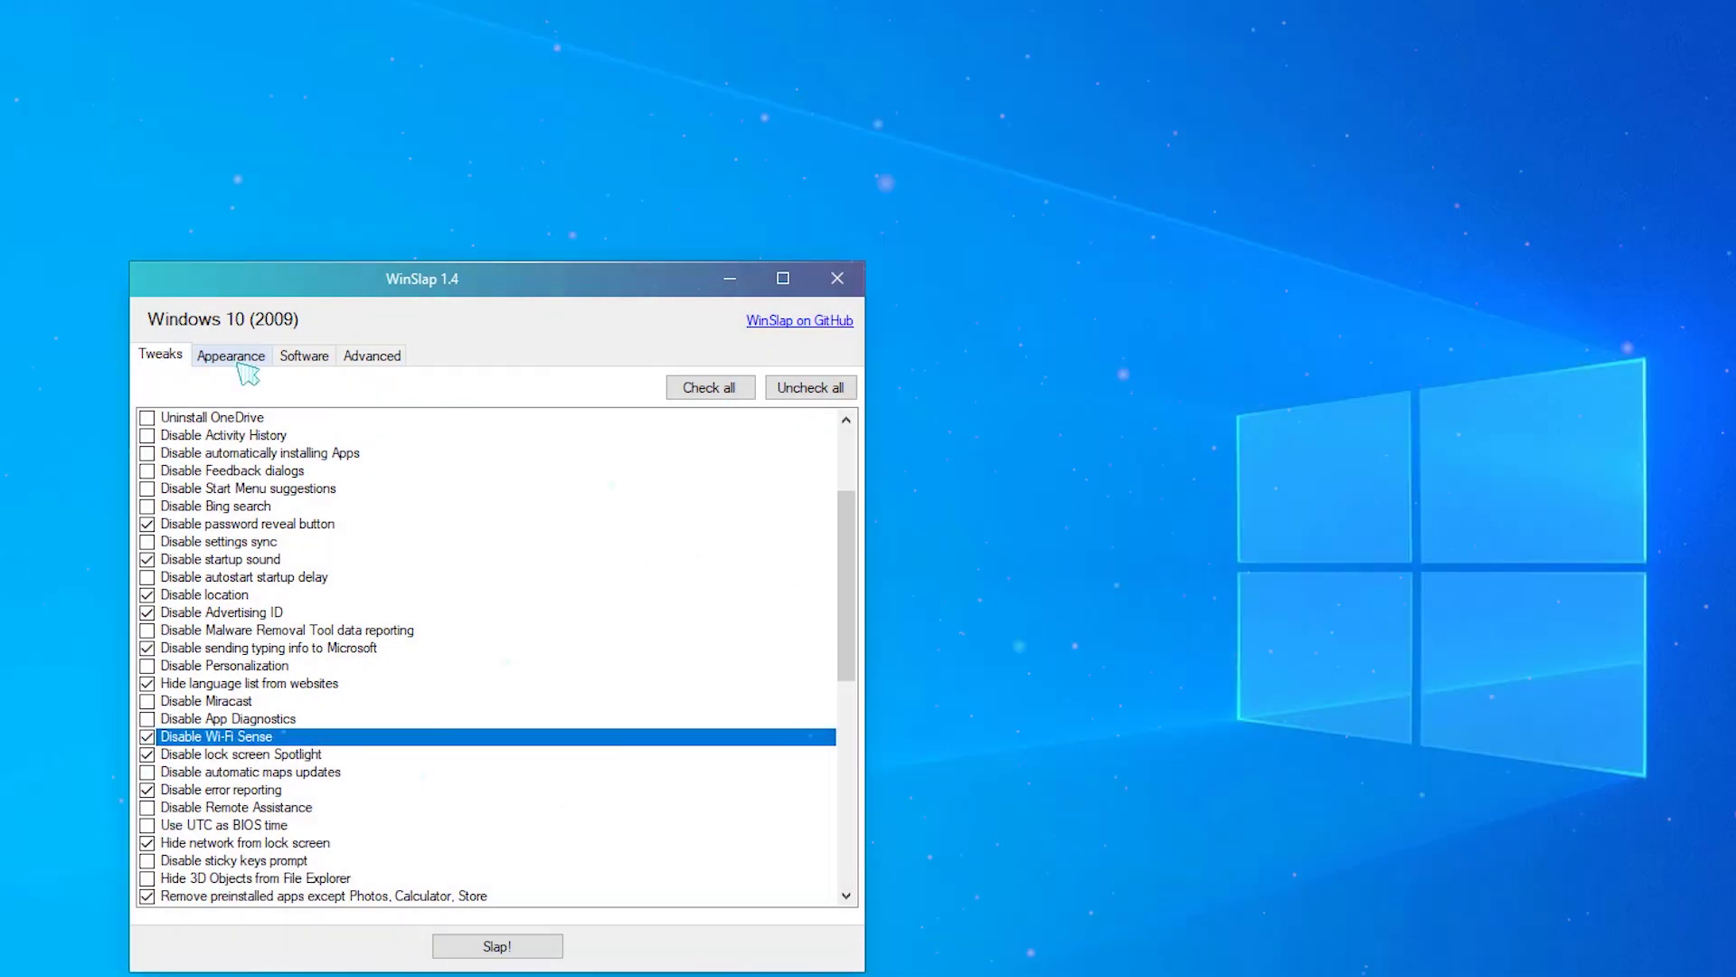
- Mark the appearance options Add This PC shortcut to desktop, Small taskbar icons, Hide search bar in taskbar and Hide People button in taskbar
left_click(236, 358)
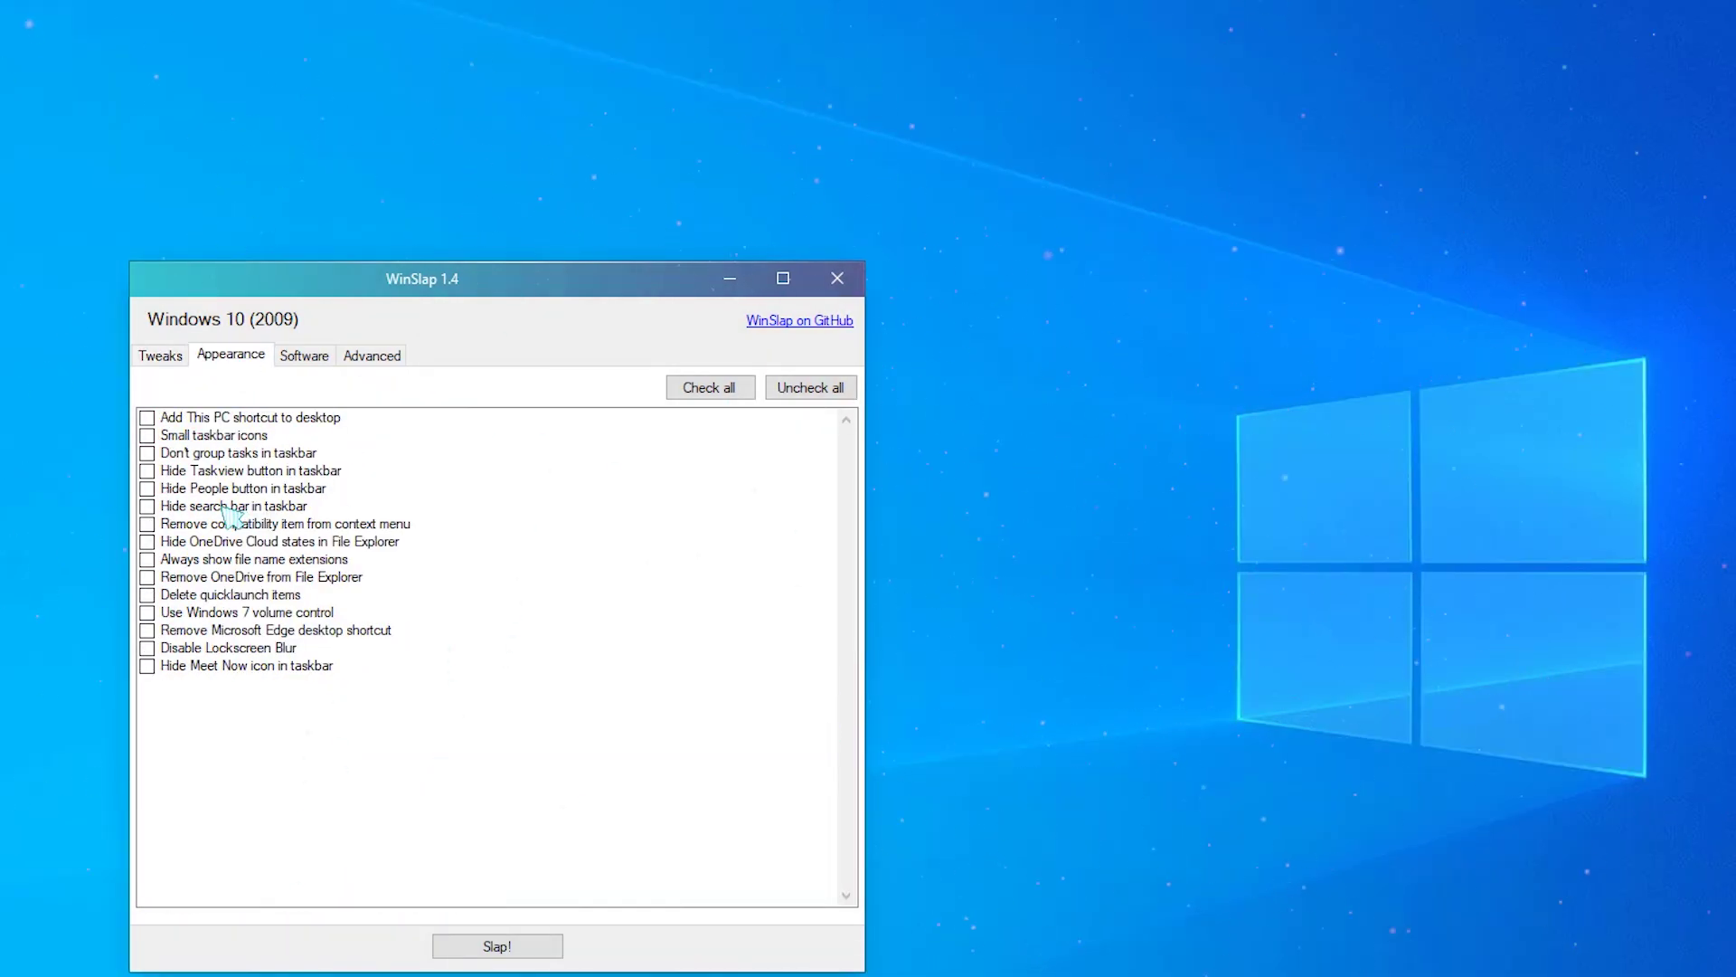
left_click(147, 417)
left_click(146, 435)
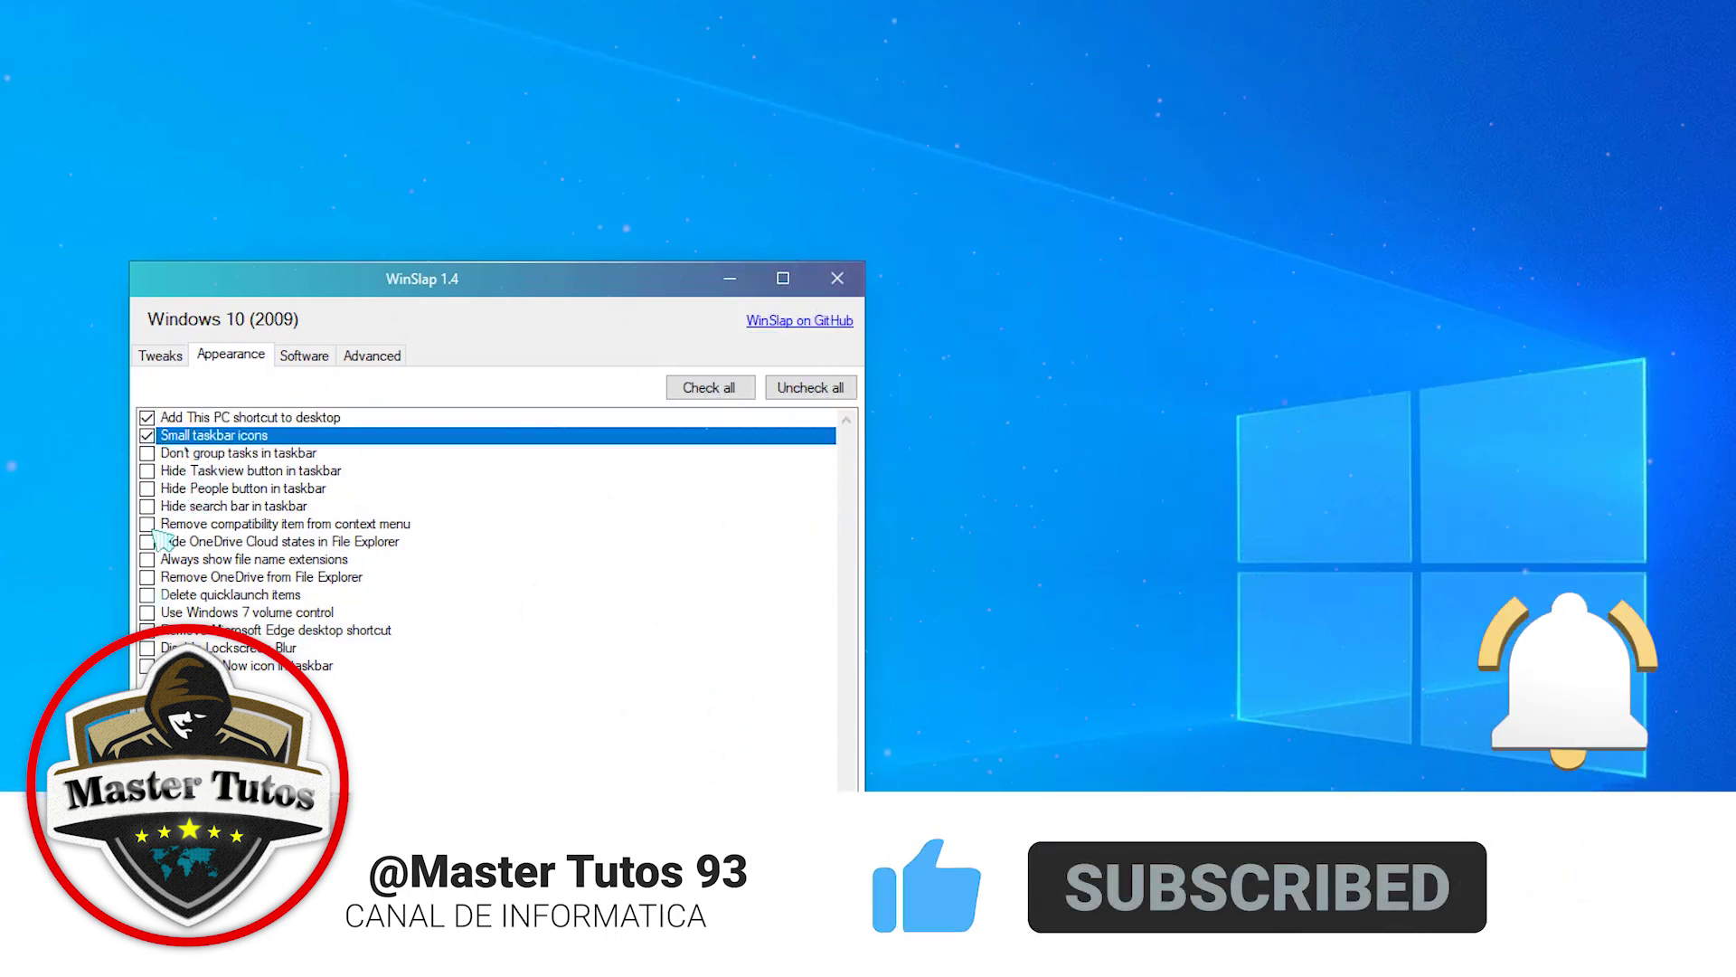
left_click(147, 506)
left_click(147, 488)
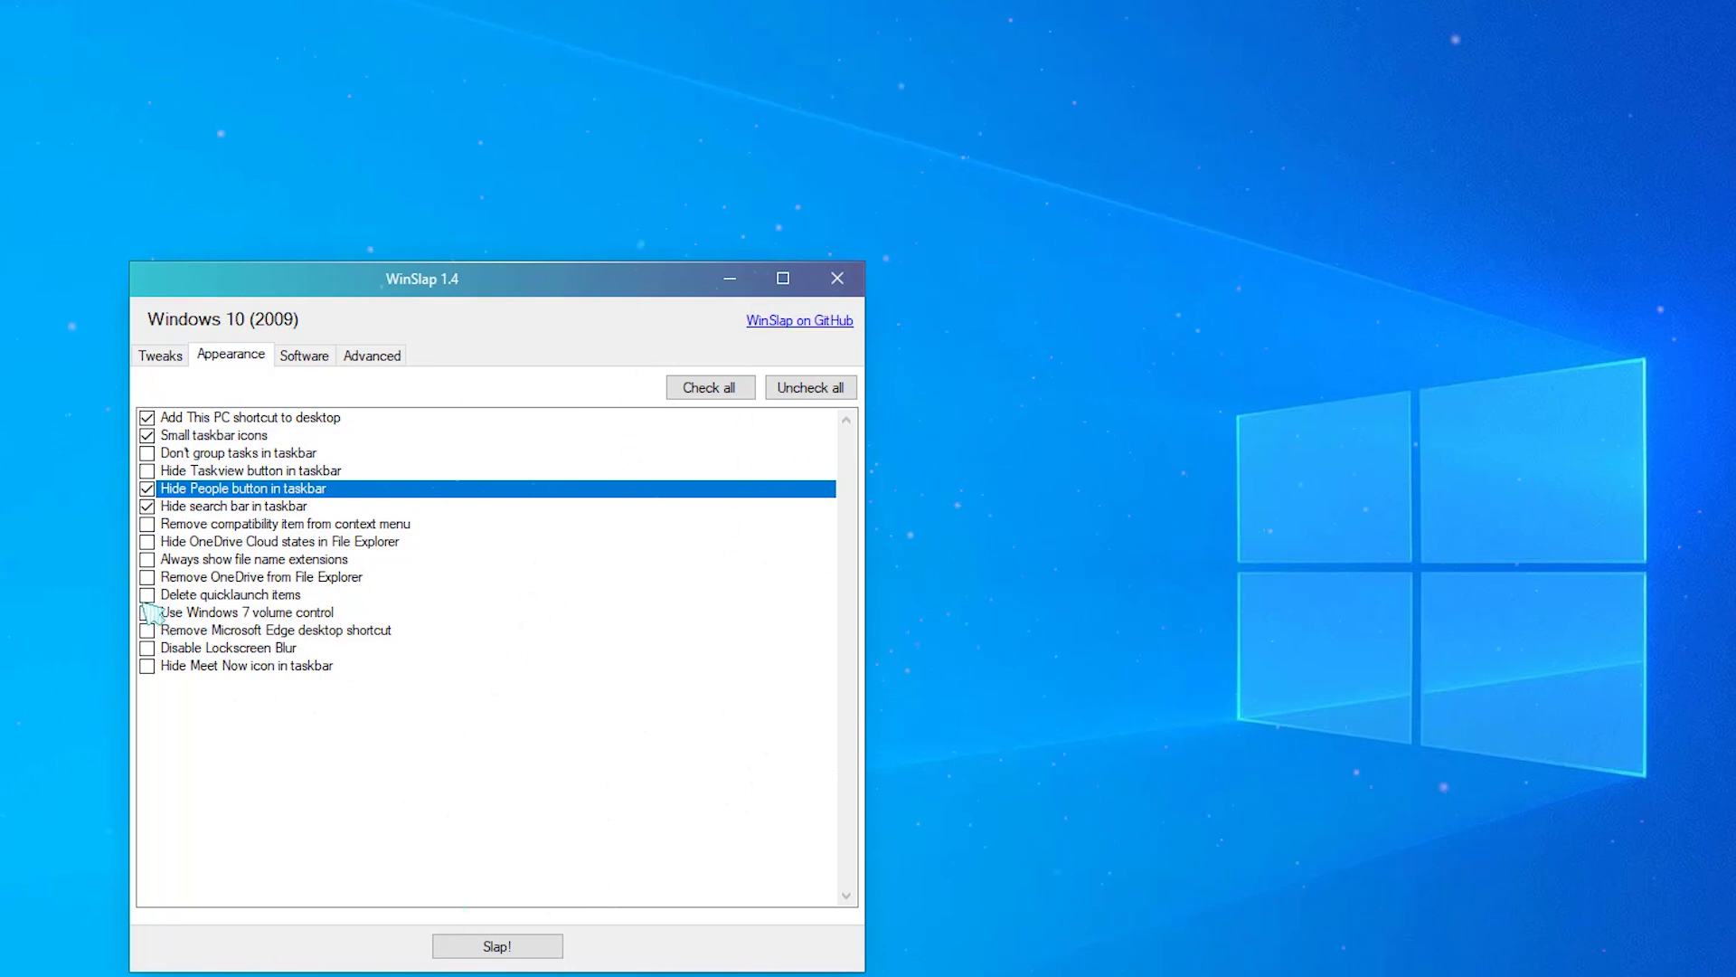
- Mark the appearance options Delete quicklaunch items, Remove OneDrive from File Explorer and Disable Lockscreen Blur
left_click(145, 596)
left_click(147, 595)
left_click(146, 576)
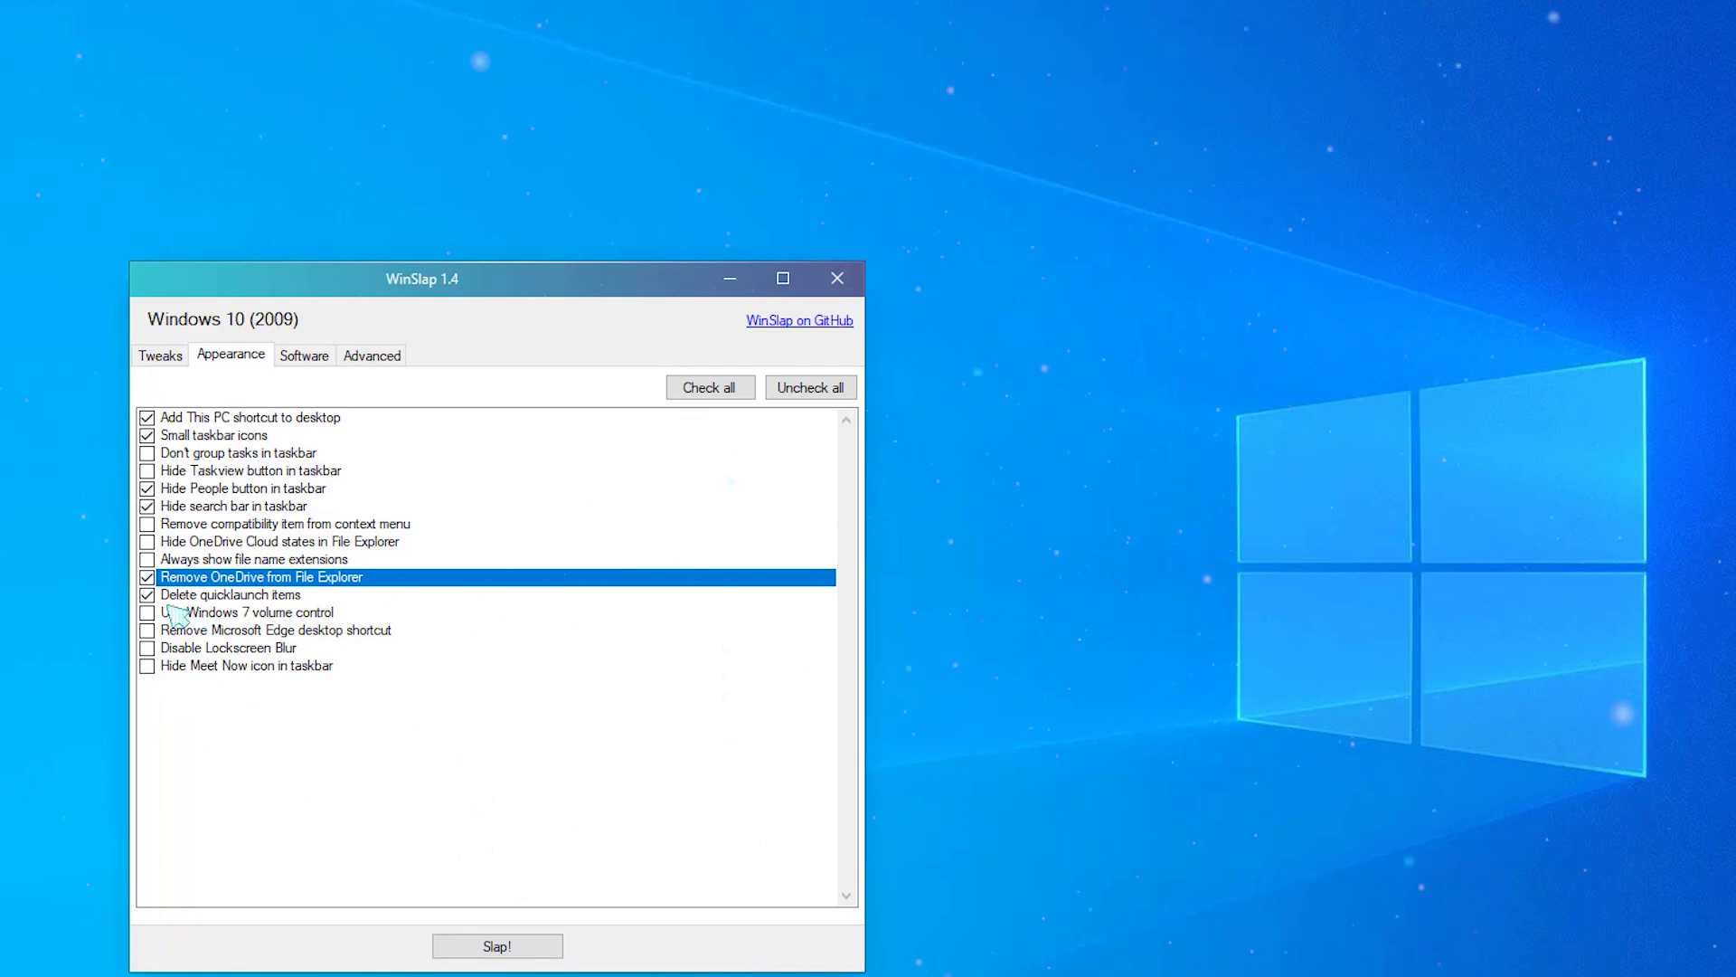
left_click(146, 648)
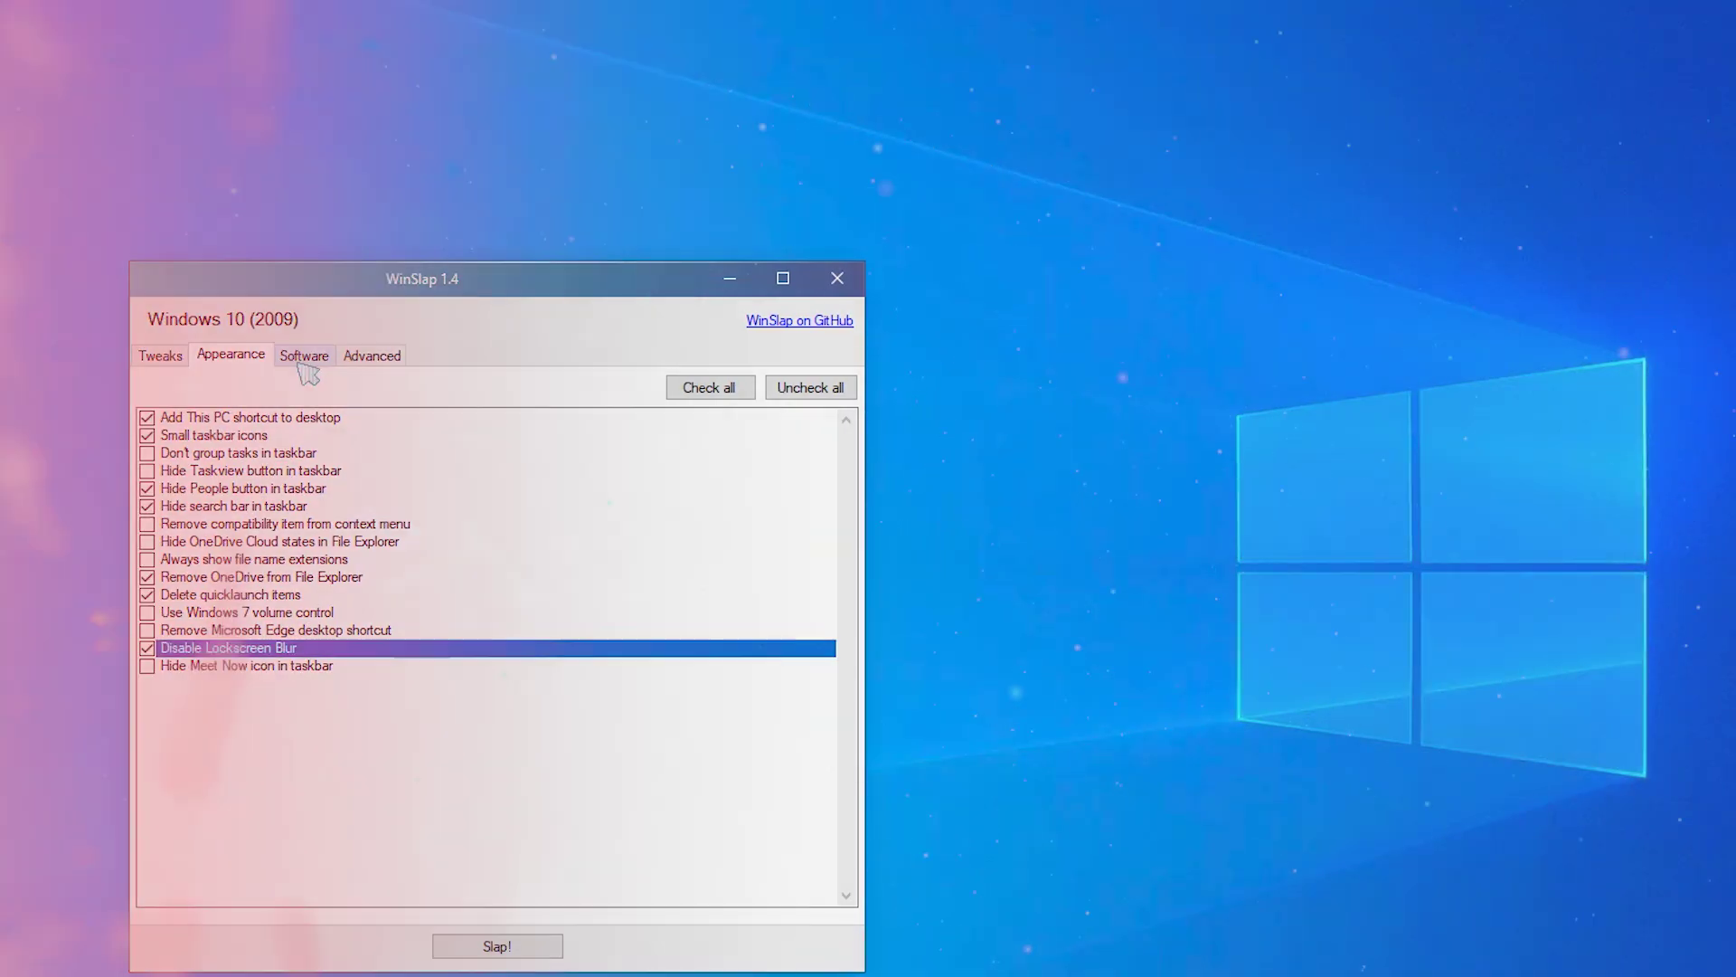
- Choose 7Zip, GIMP, Git and GPU-Z from the software list for installation
left_click(304, 357)
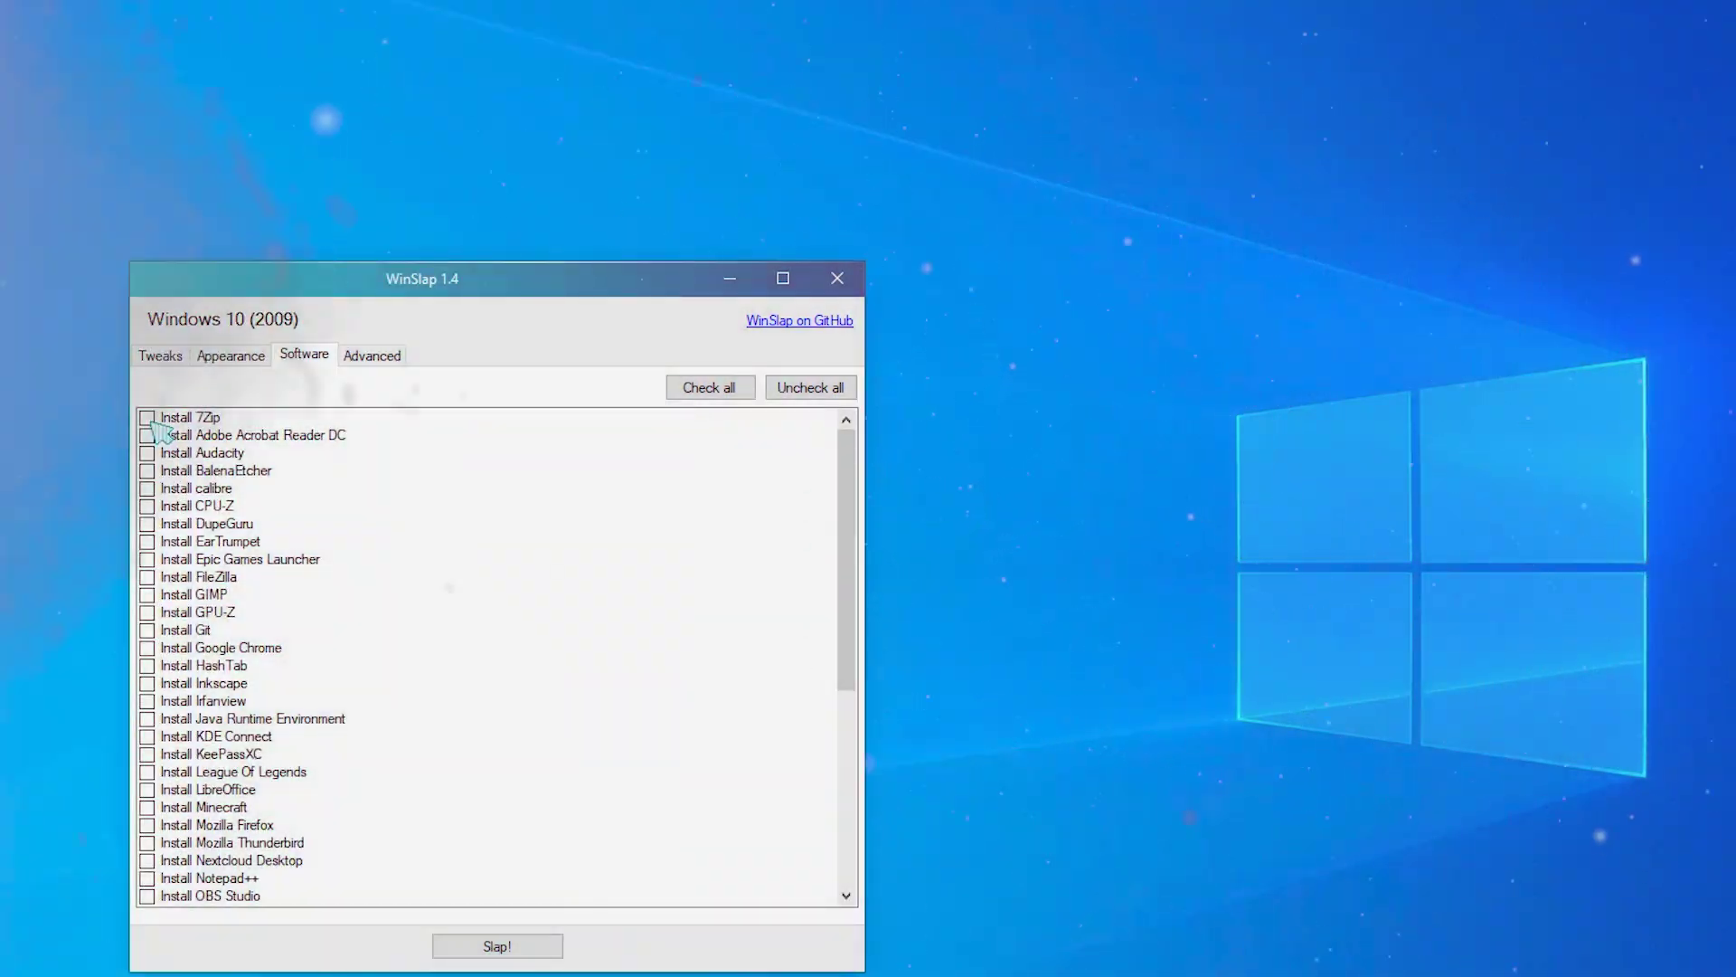
left_click(147, 418)
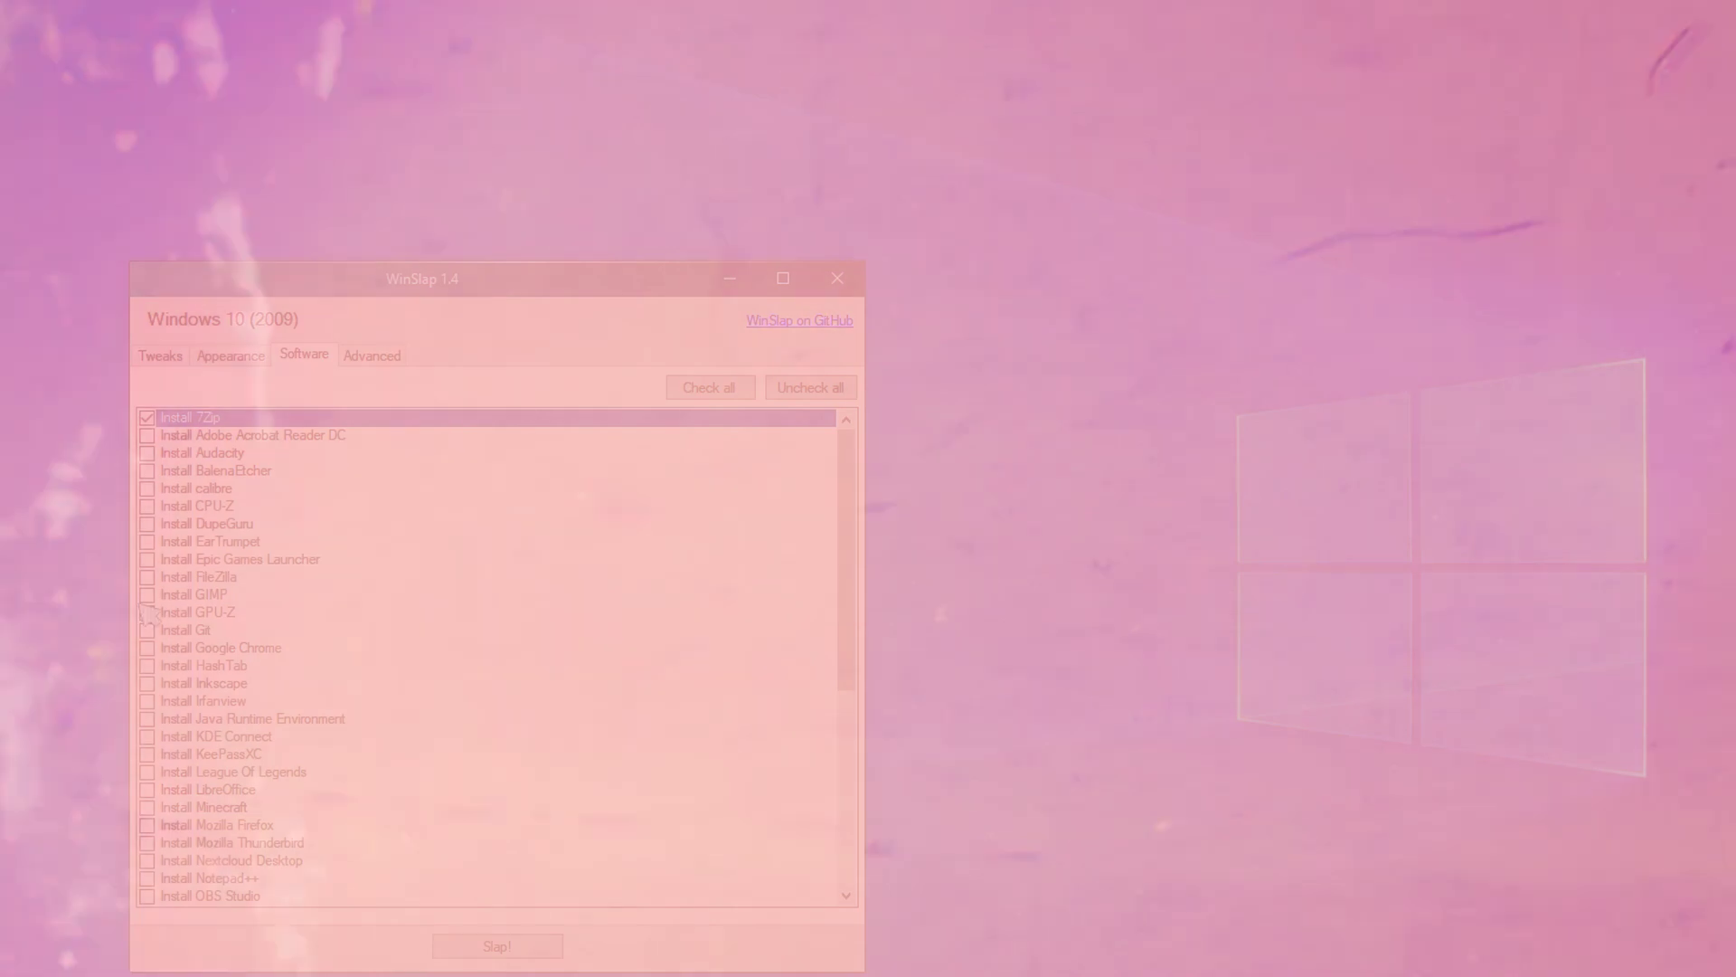
left_click(146, 594)
left_click(147, 631)
left_click(147, 612)
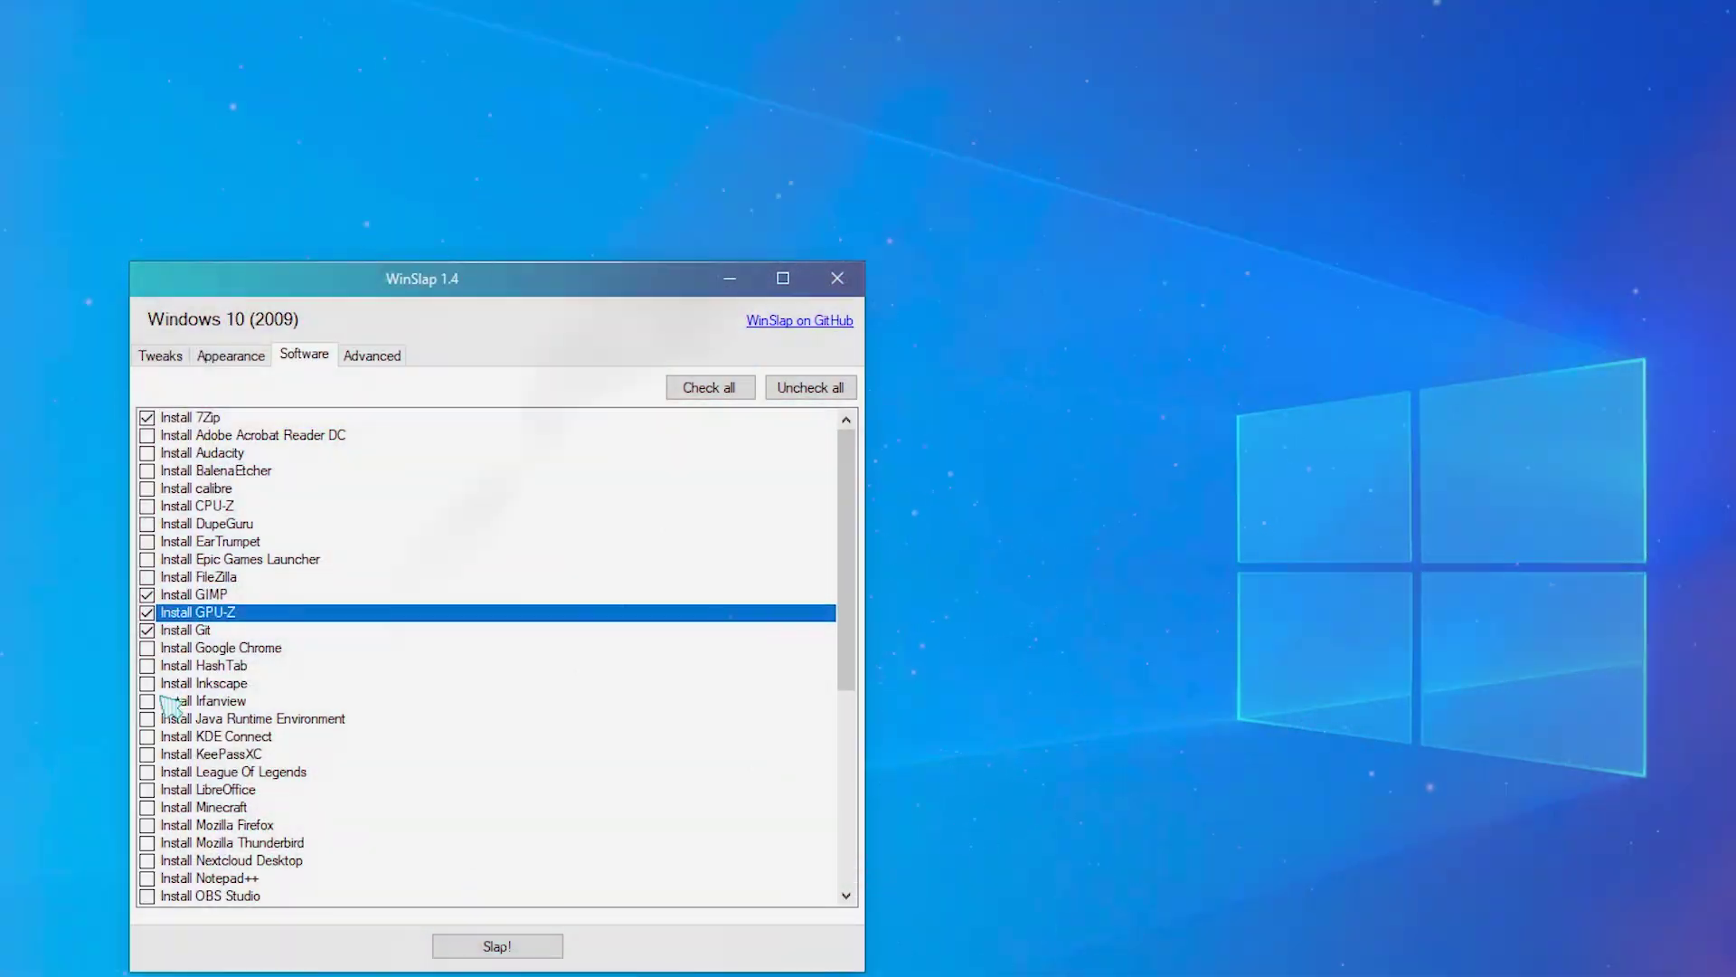
- Choose PuTTY, StartIsBack++ and Speccy from the software list for installation
scroll(158, 724, "down", 2)
scroll(156, 714, "down", 4)
left_click(148, 648)
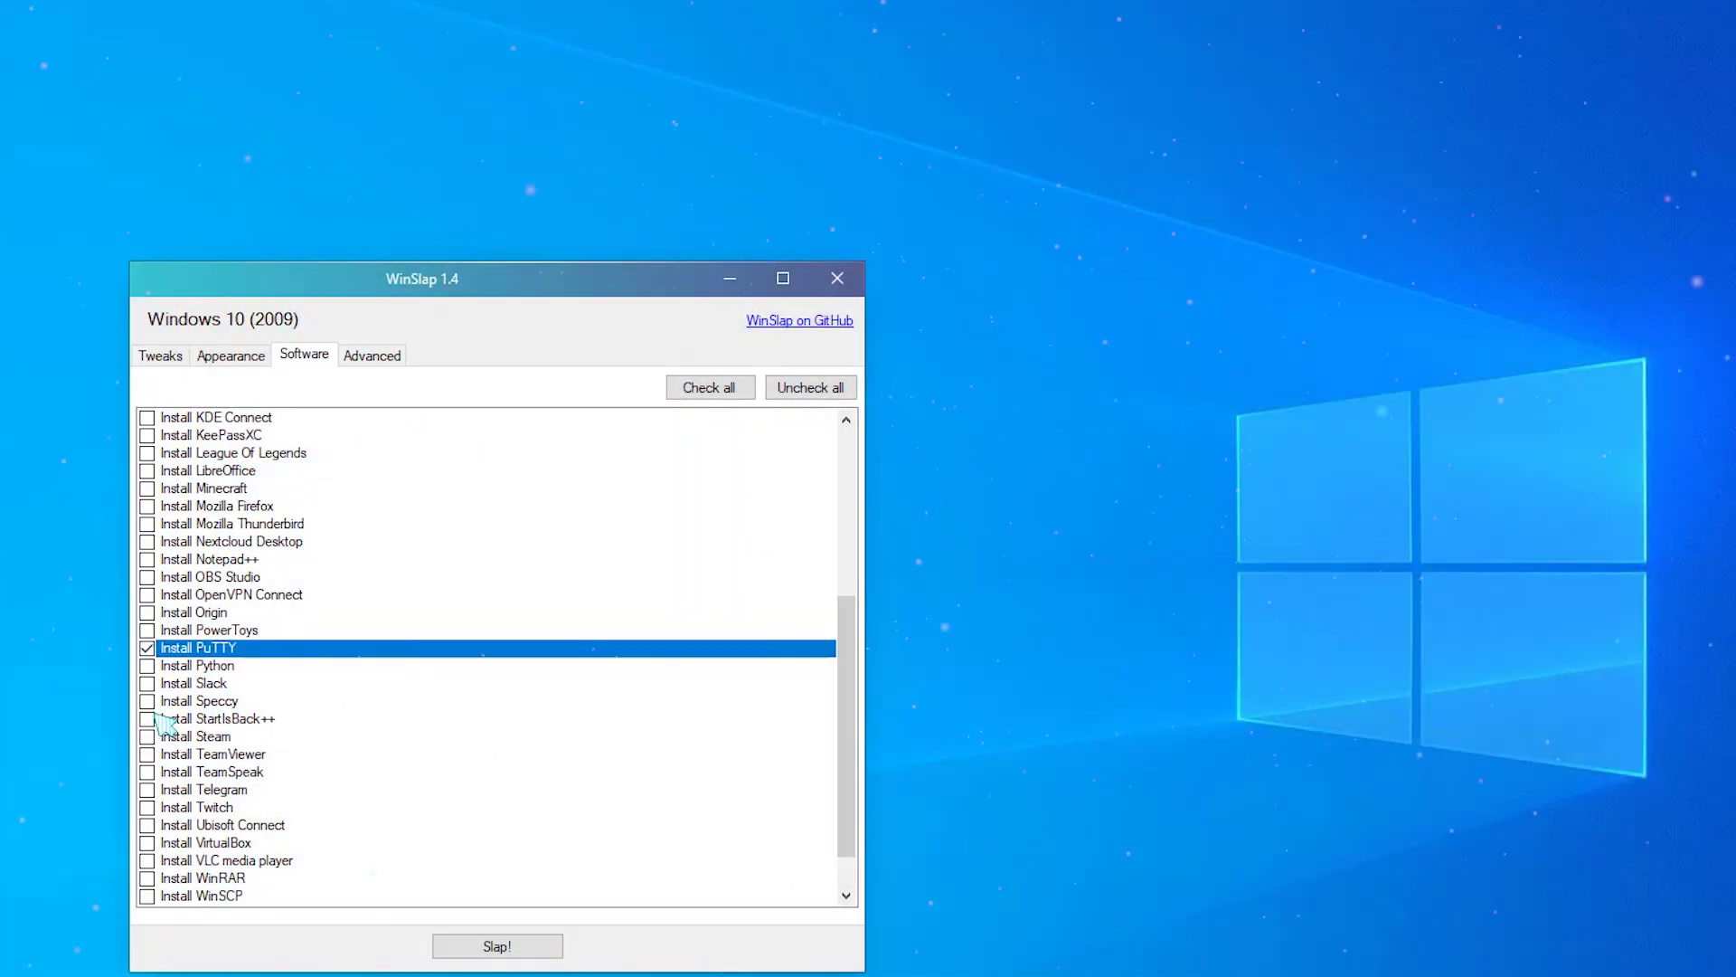
left_click(155, 719)
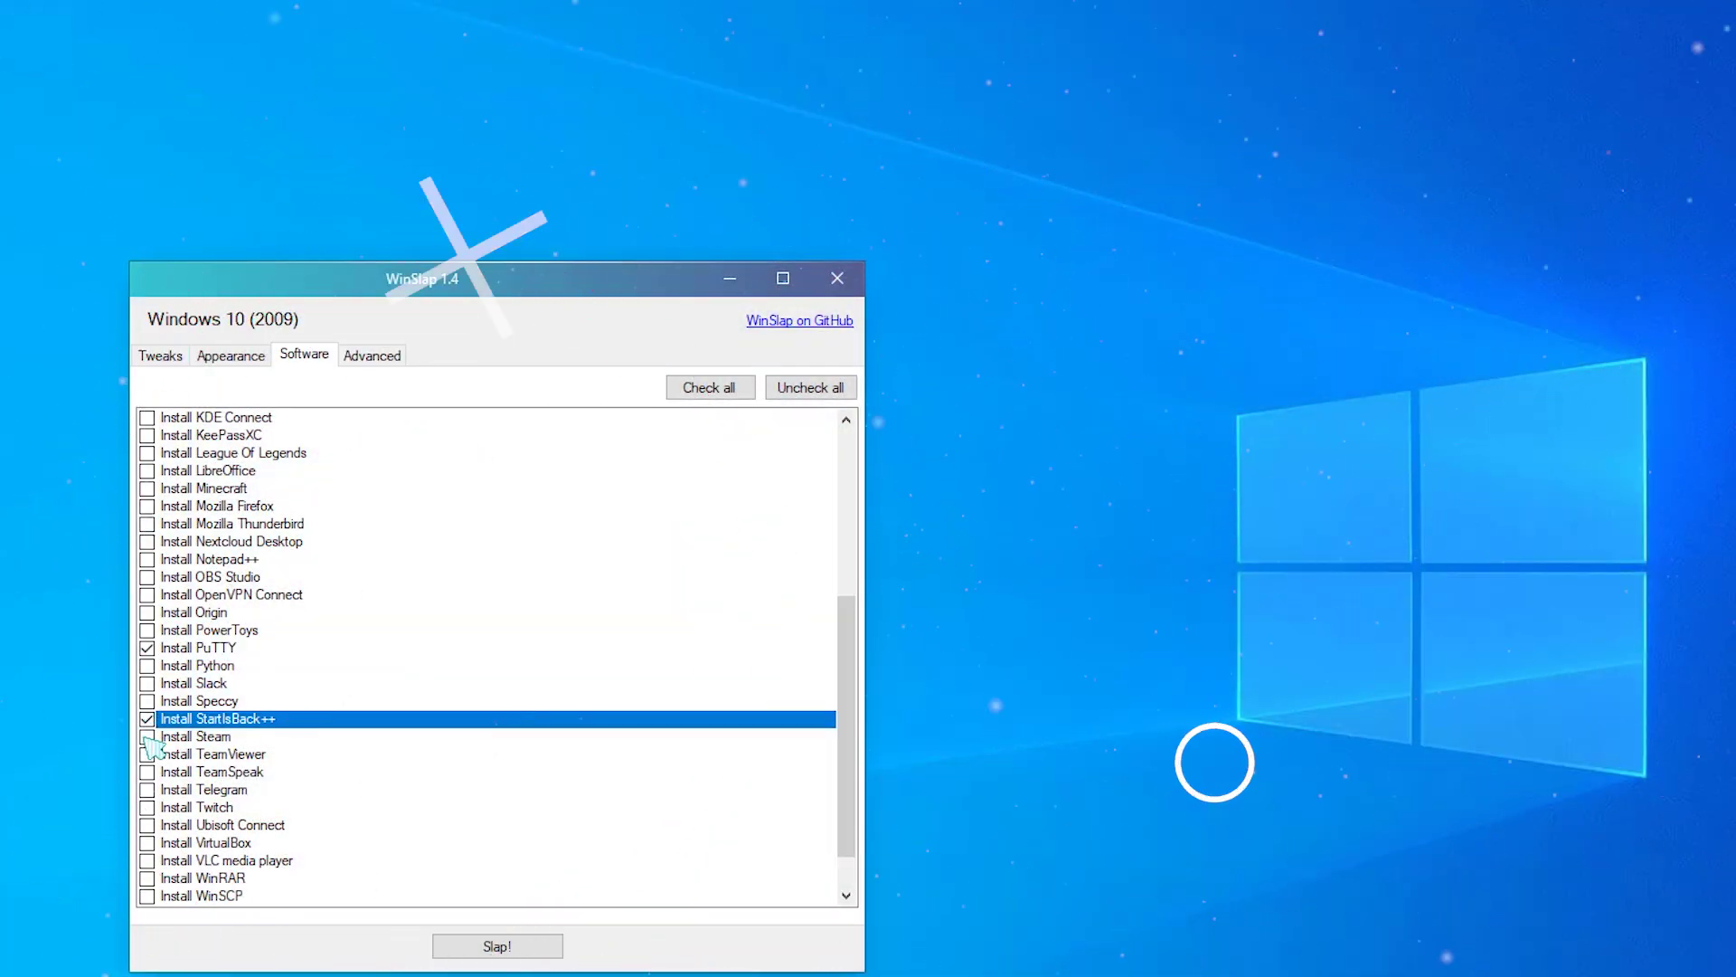
left_click(153, 700)
scroll(154, 701, "down", 1)
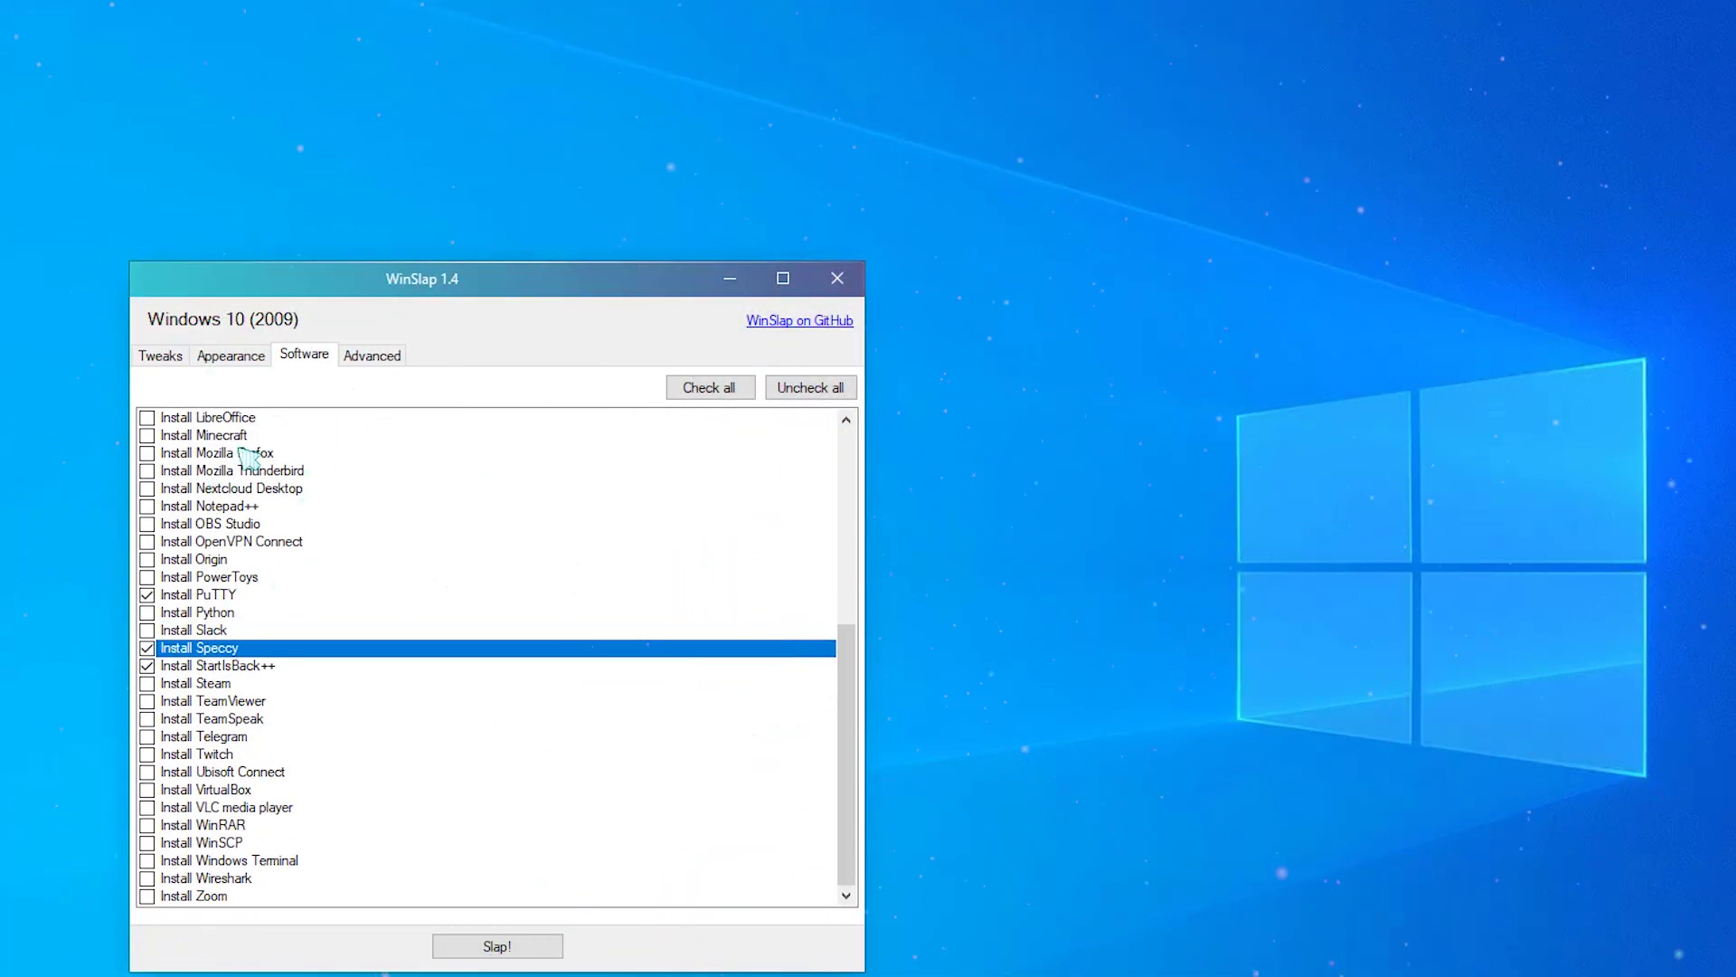
- Mark the advanced options Disable Teredo tunneling and Enable Windows Subsystem for Linux, leaving Disable Windows Defender unmarked
left_click(366, 360)
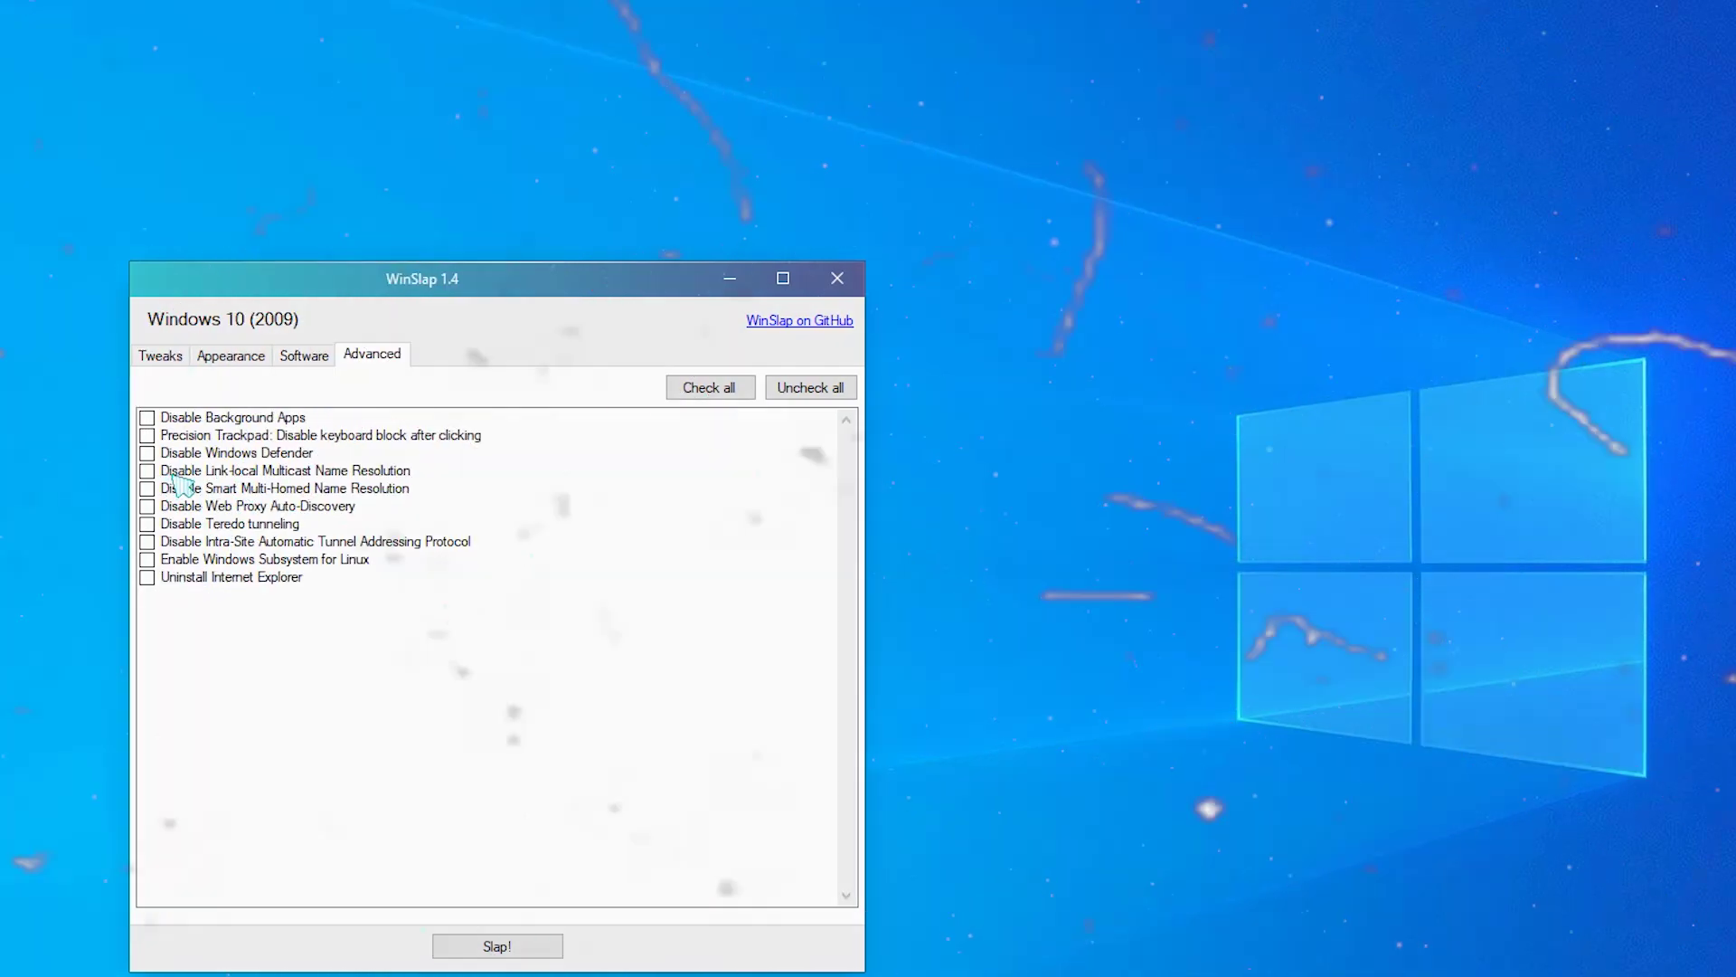
left_click(147, 452)
left_click(146, 523)
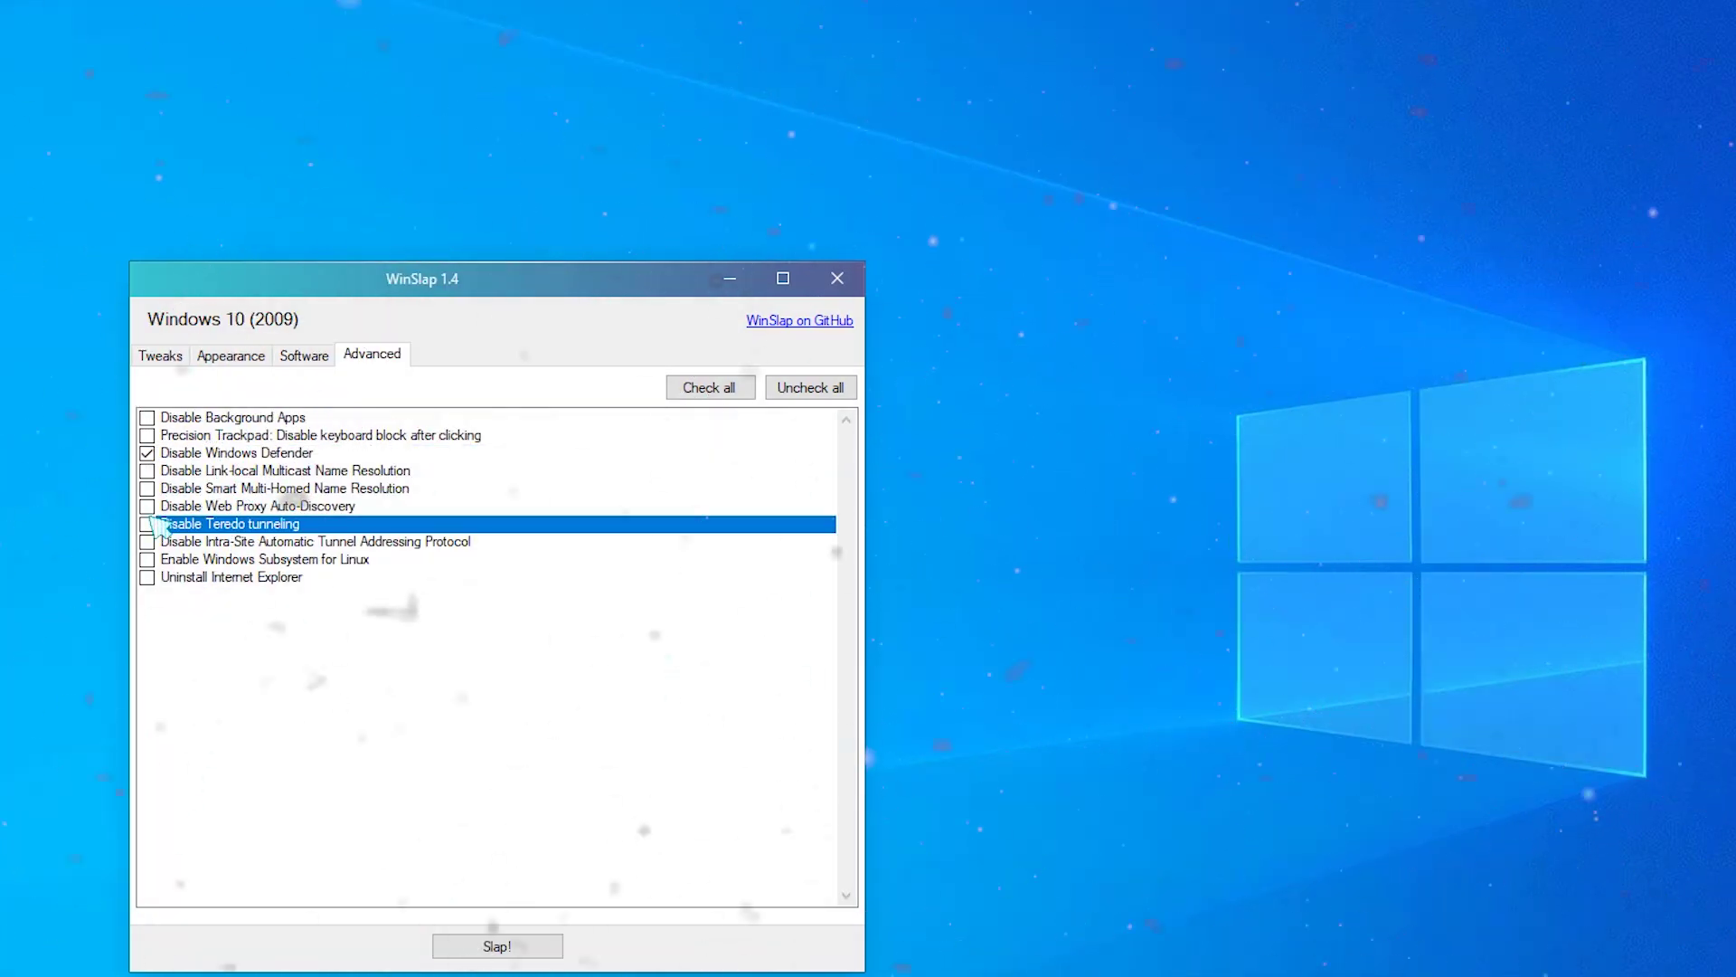
left_click(147, 452)
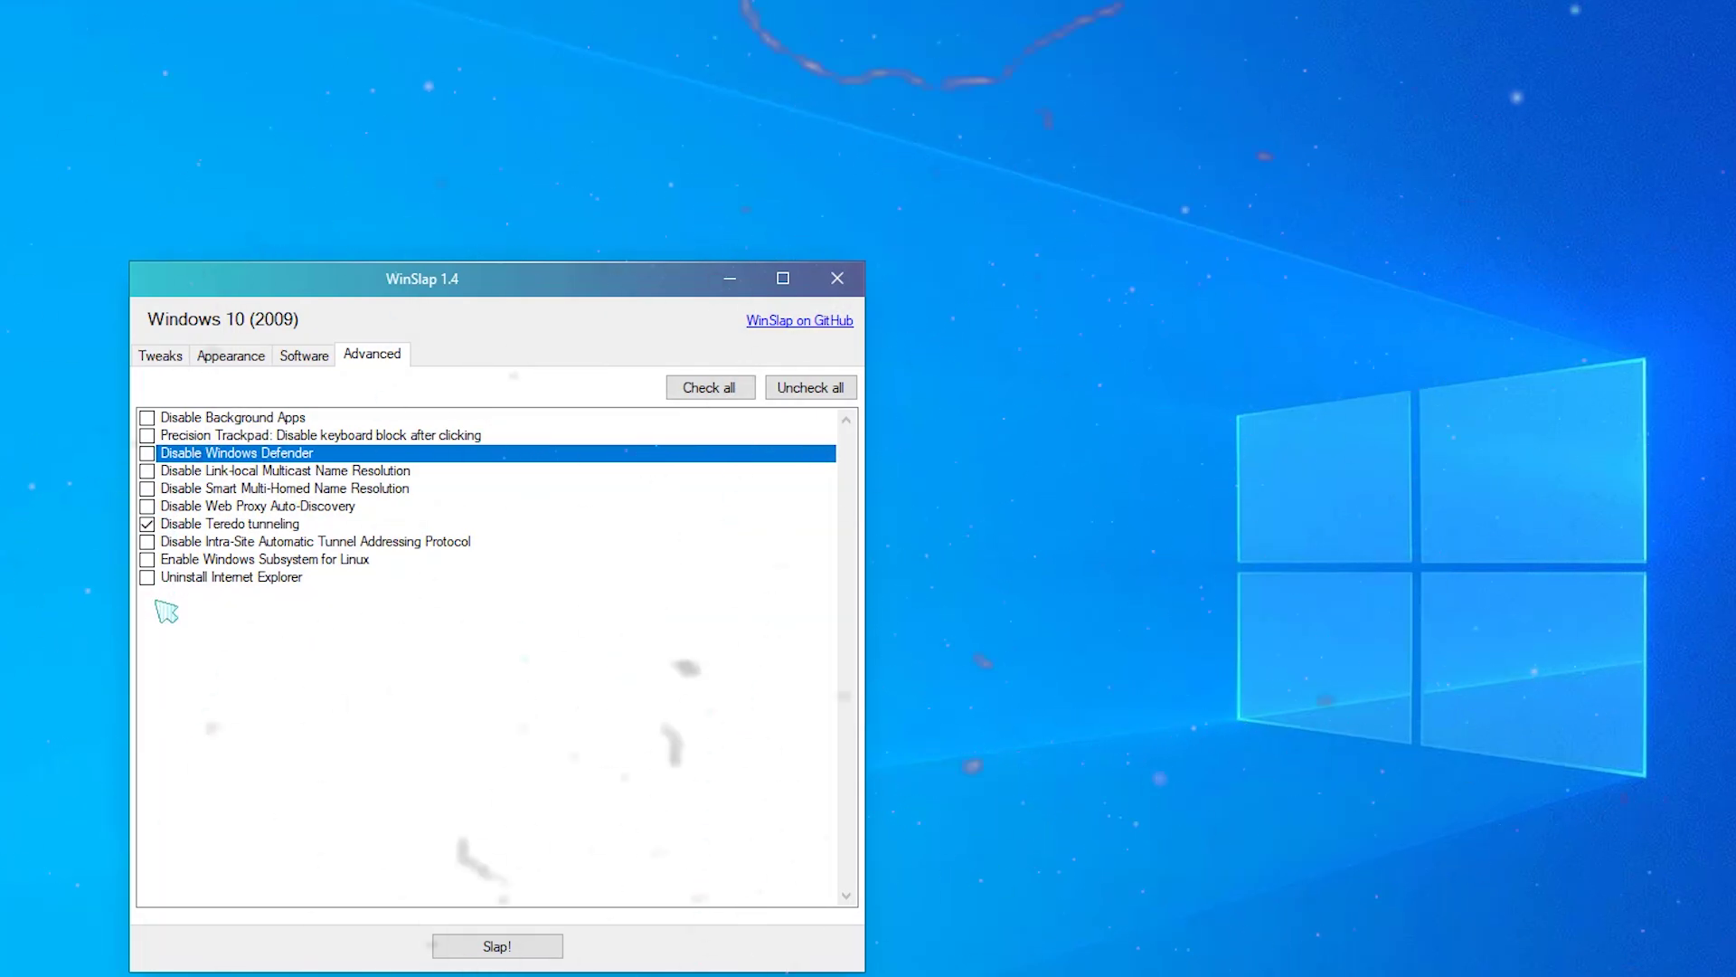
left_click(161, 559)
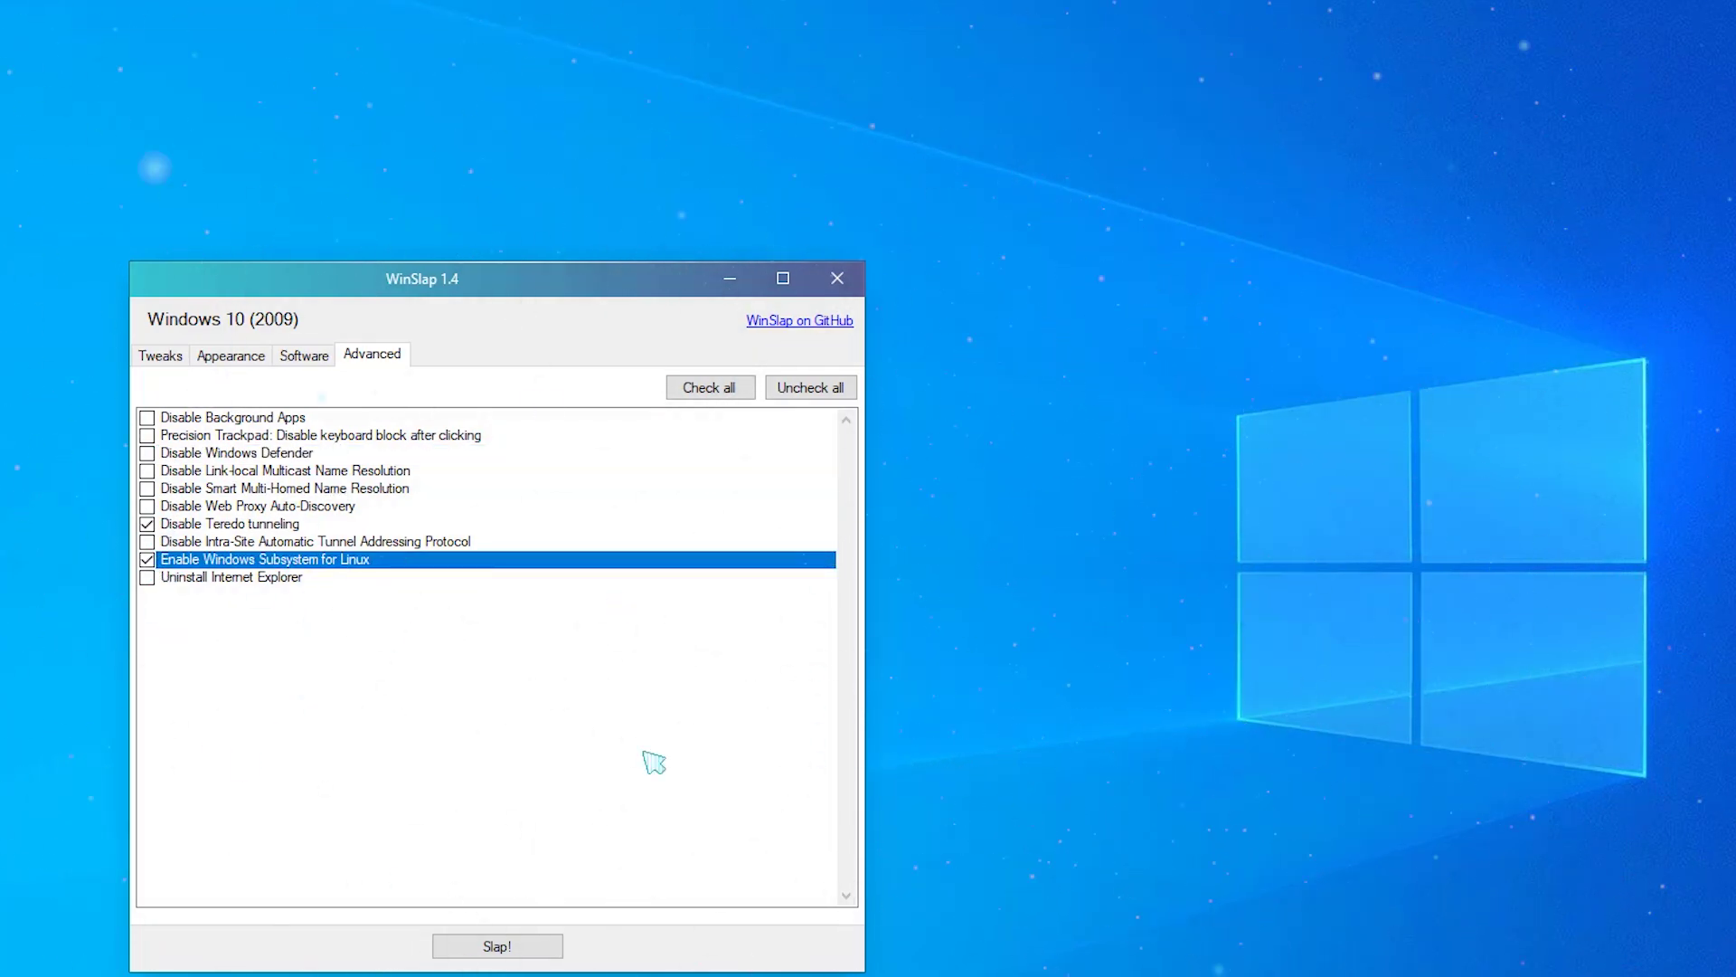
- Recheck the chosen options, then apply all of them and accept the risk and restart warning
left_click(309, 355)
left_click(228, 355)
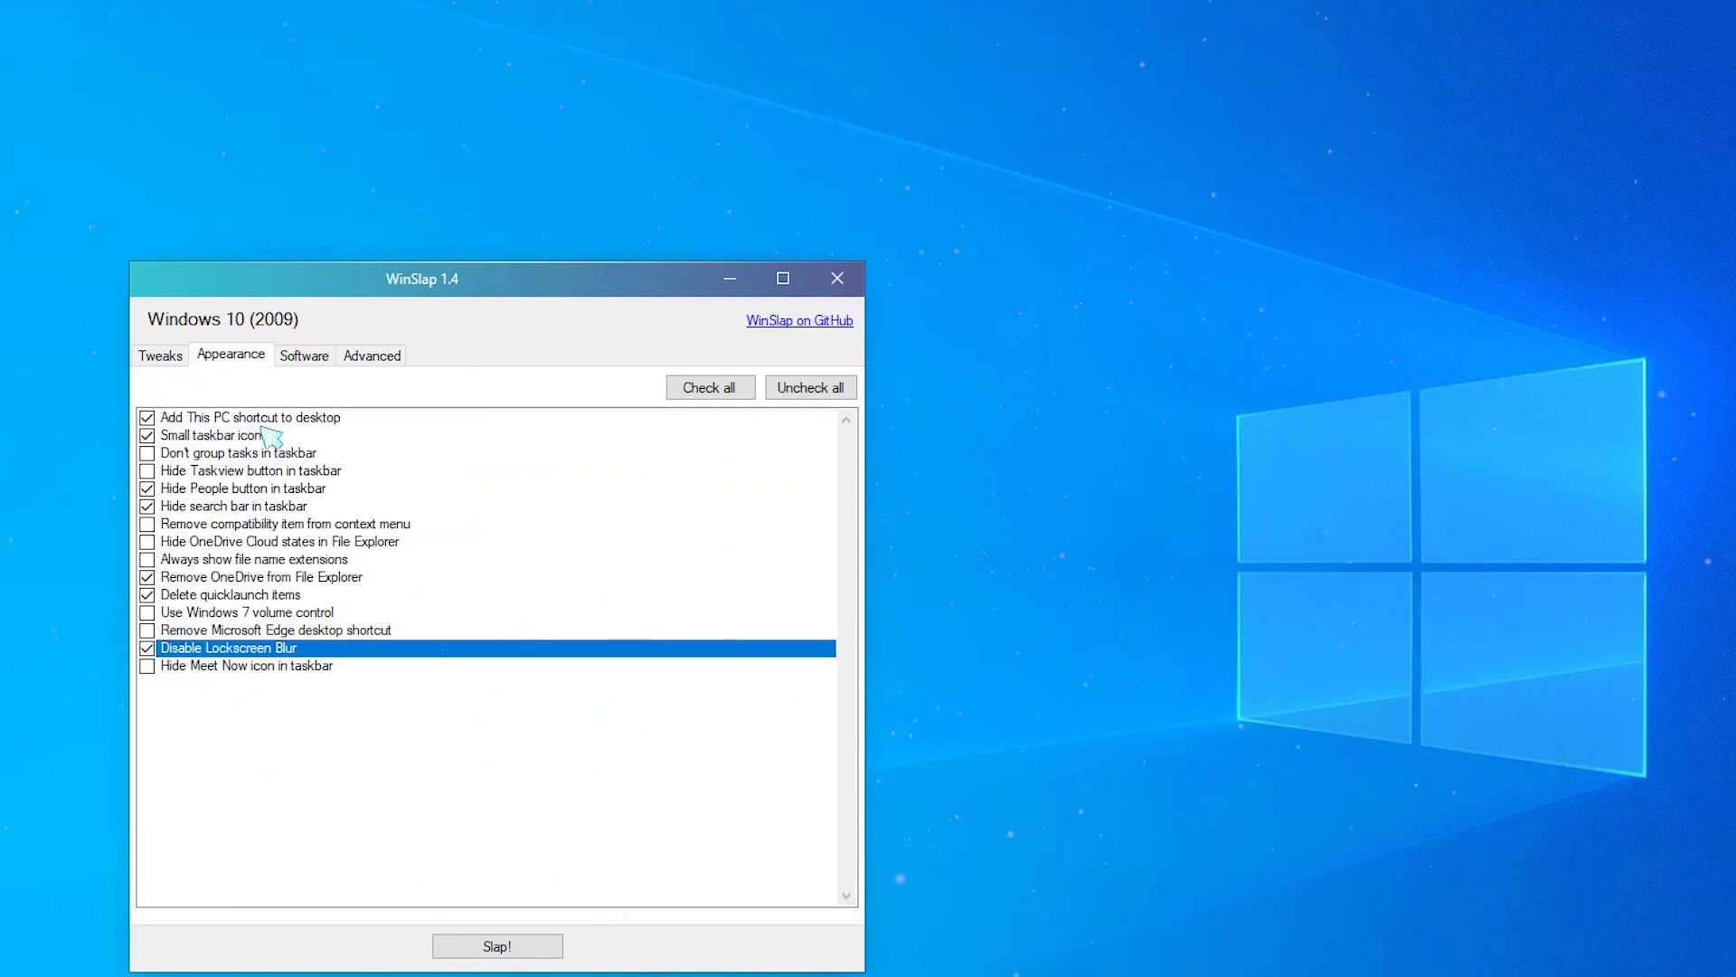
left_click_drag(440, 283, 562, 214)
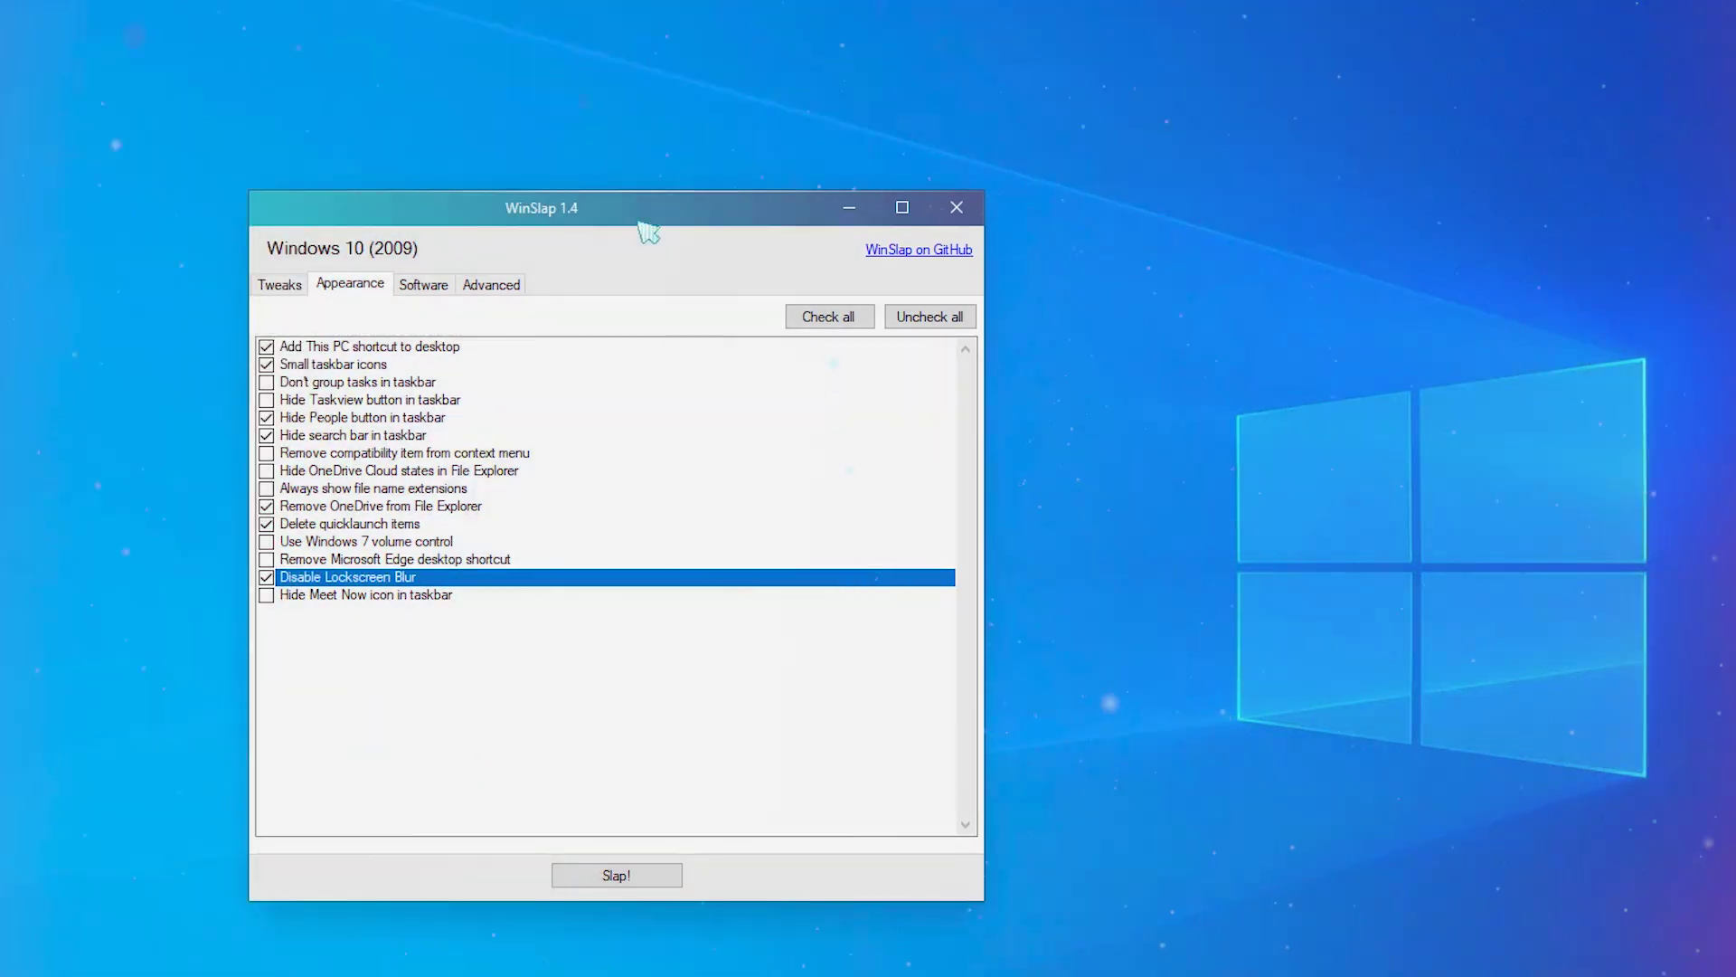
left_click_drag(652, 217, 504, 110)
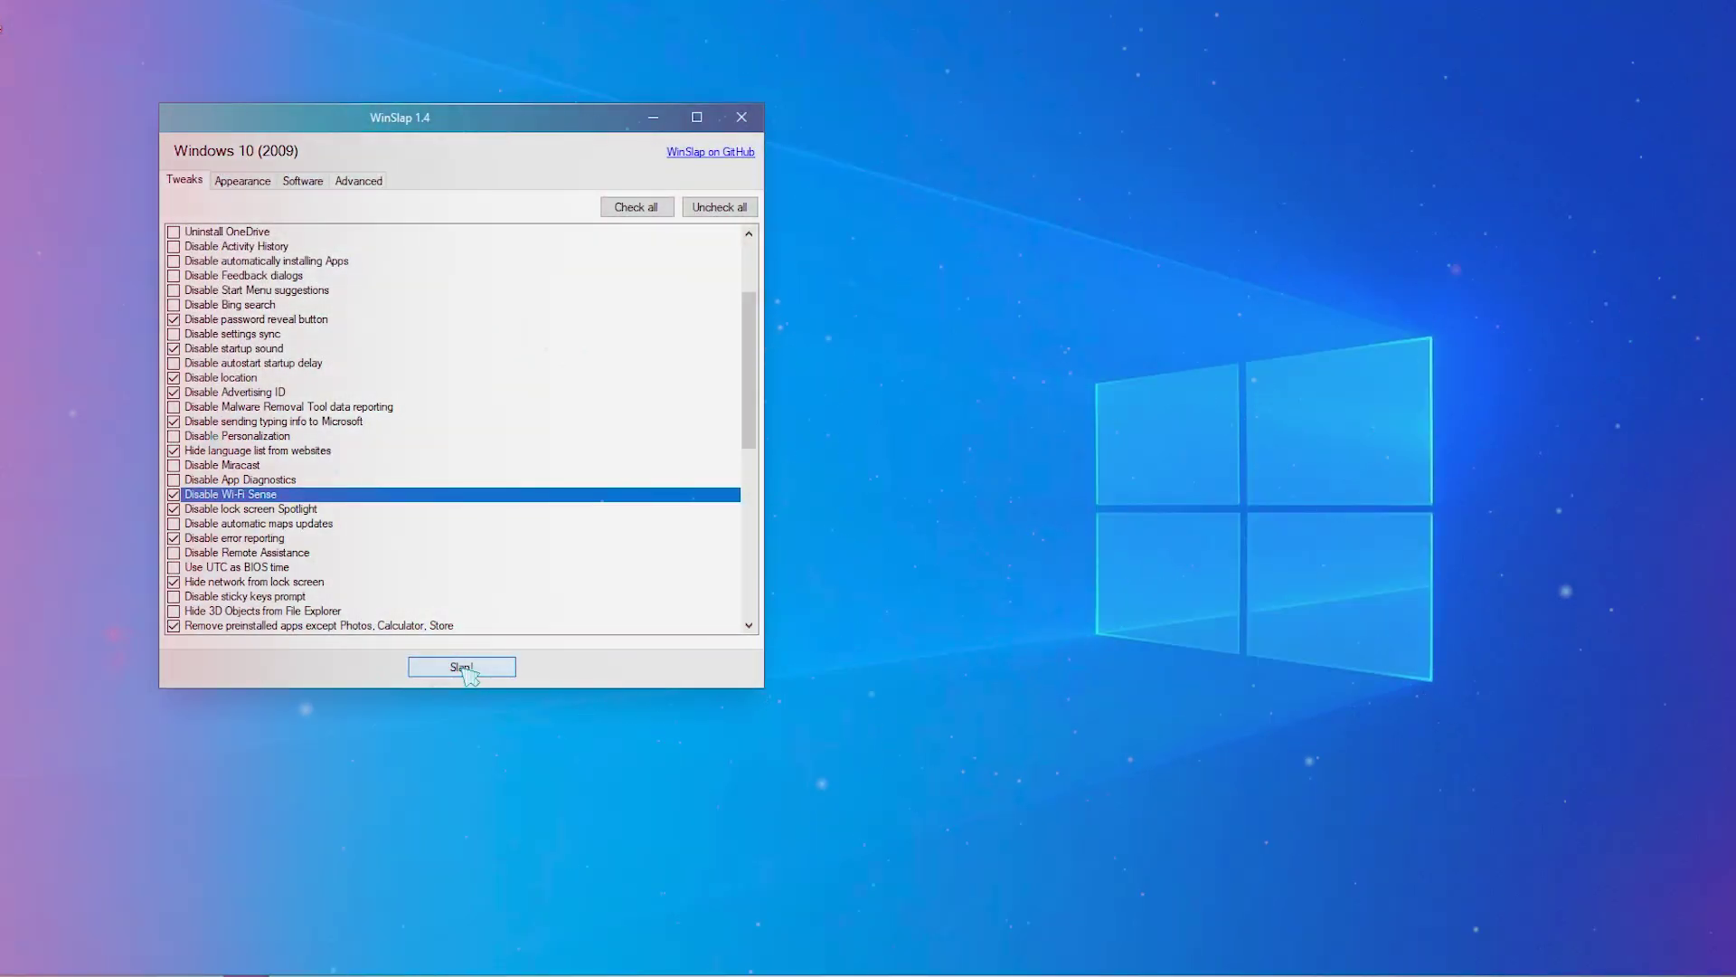
left_click(465, 669)
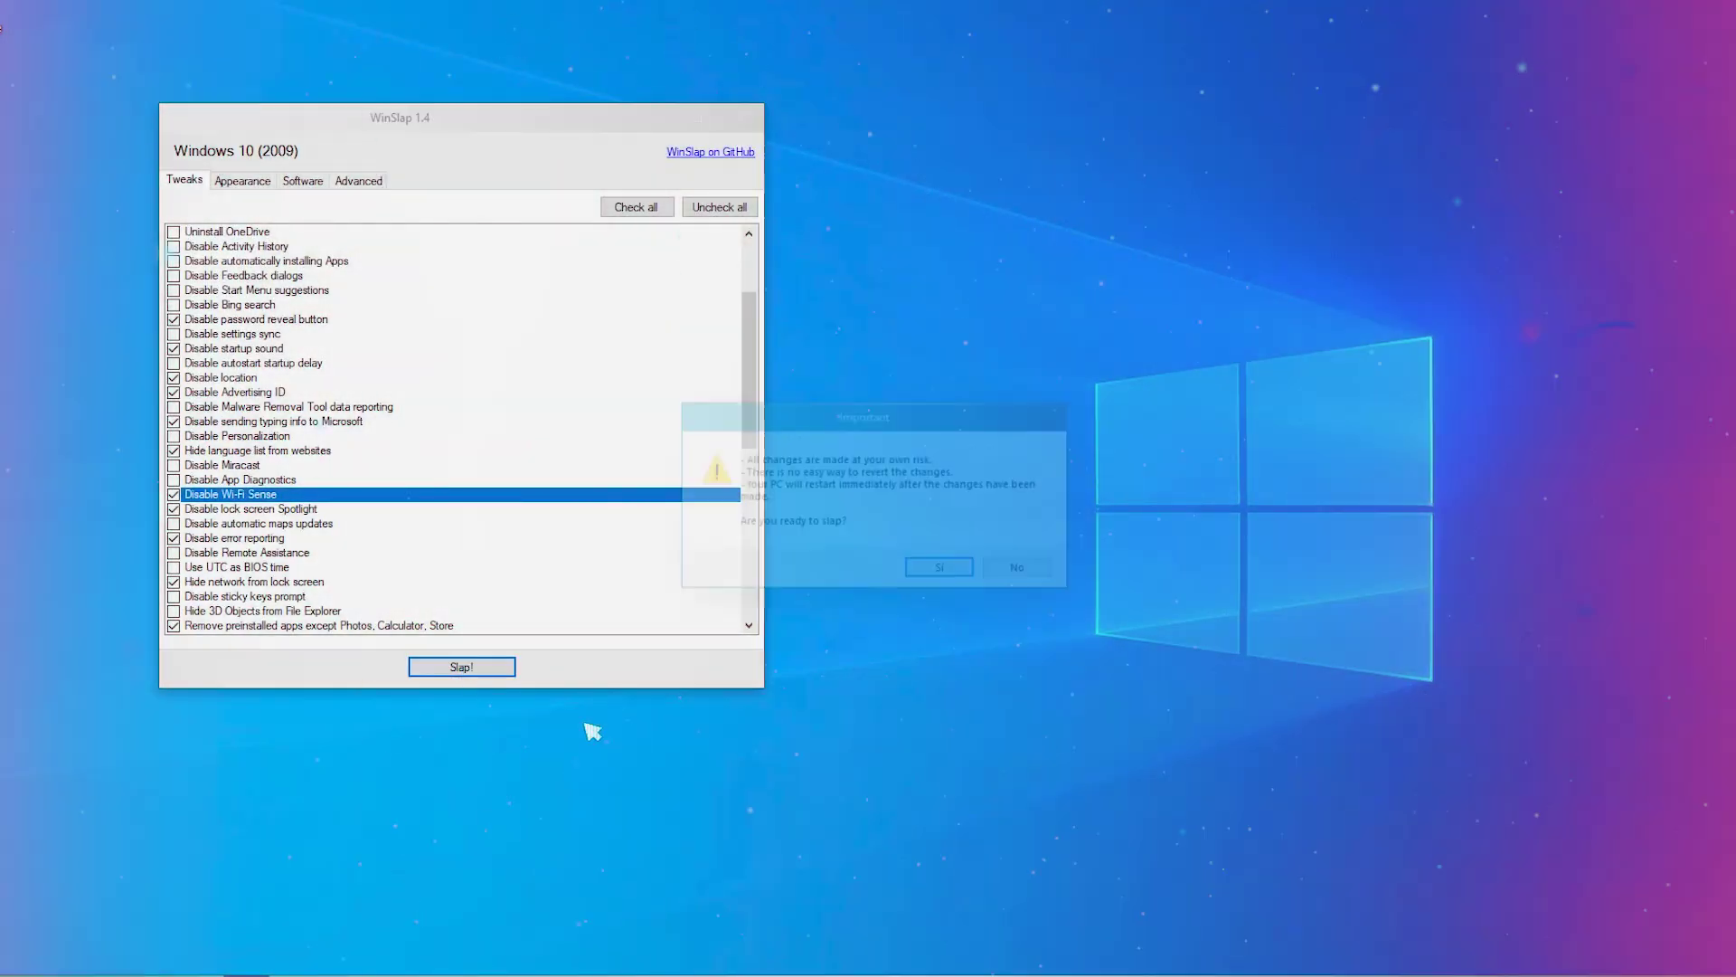
left_click(943, 572)
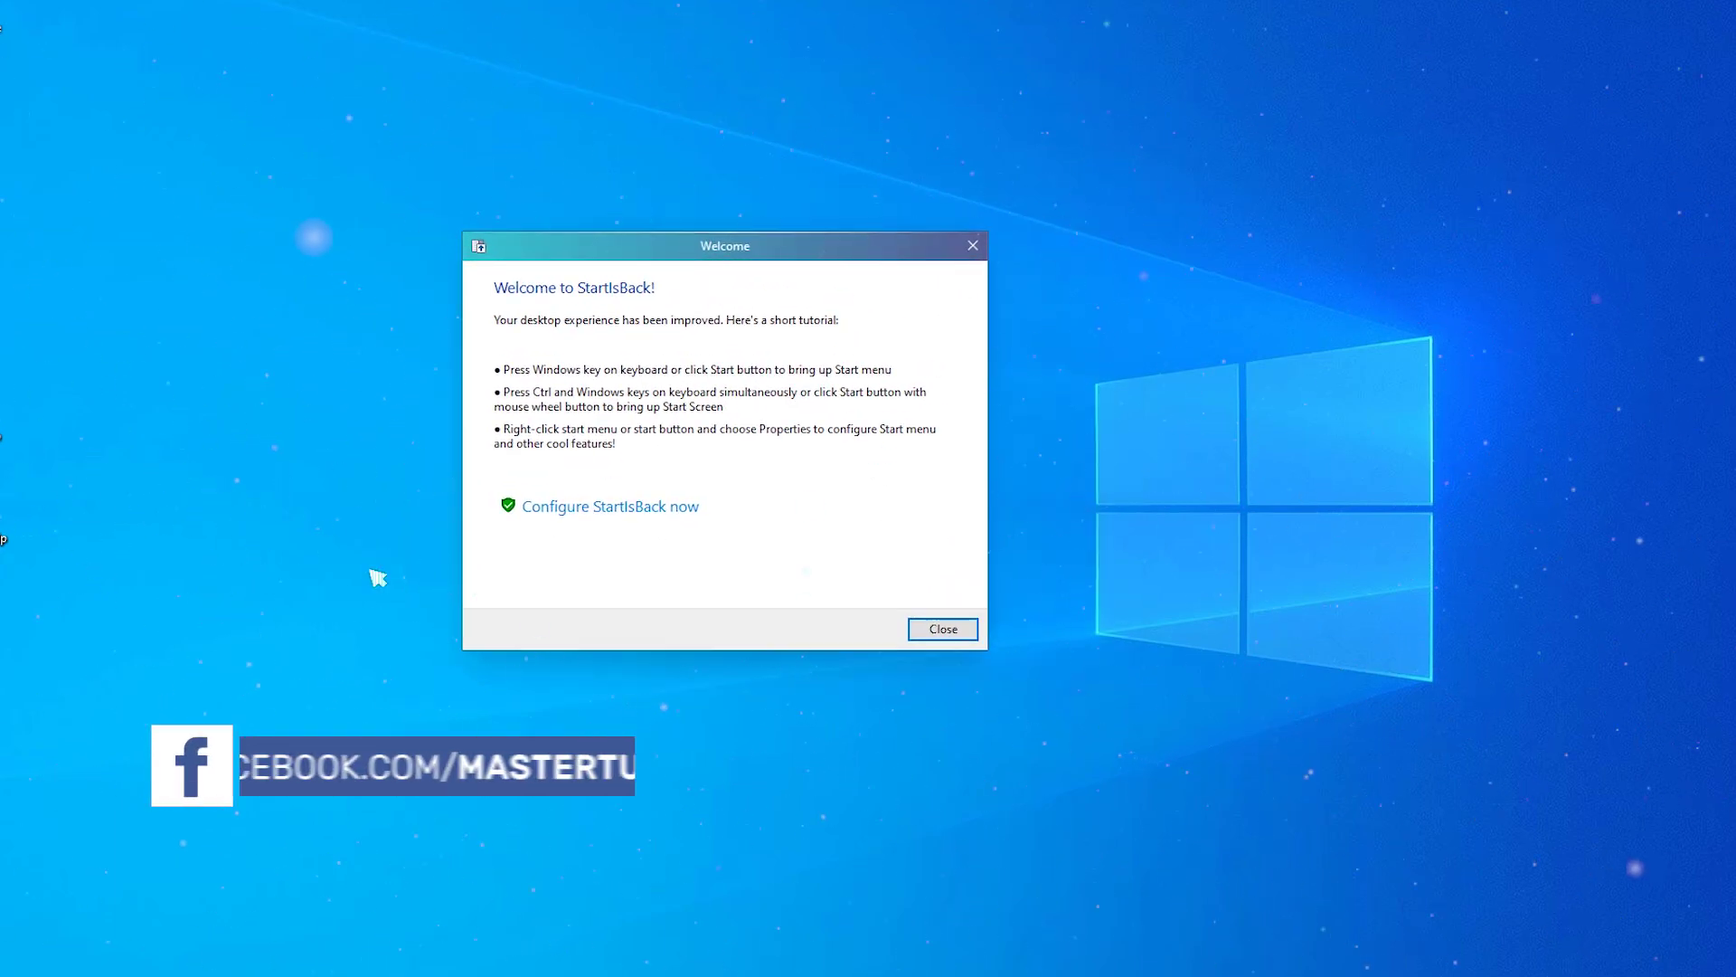
- Dismiss the StartIsBack welcome window and open the new Start menu
left_click_drag(46, 371, 126, 696)
left_click_drag(2, 696, 91, 749)
left_click(944, 639)
left_click(945, 638)
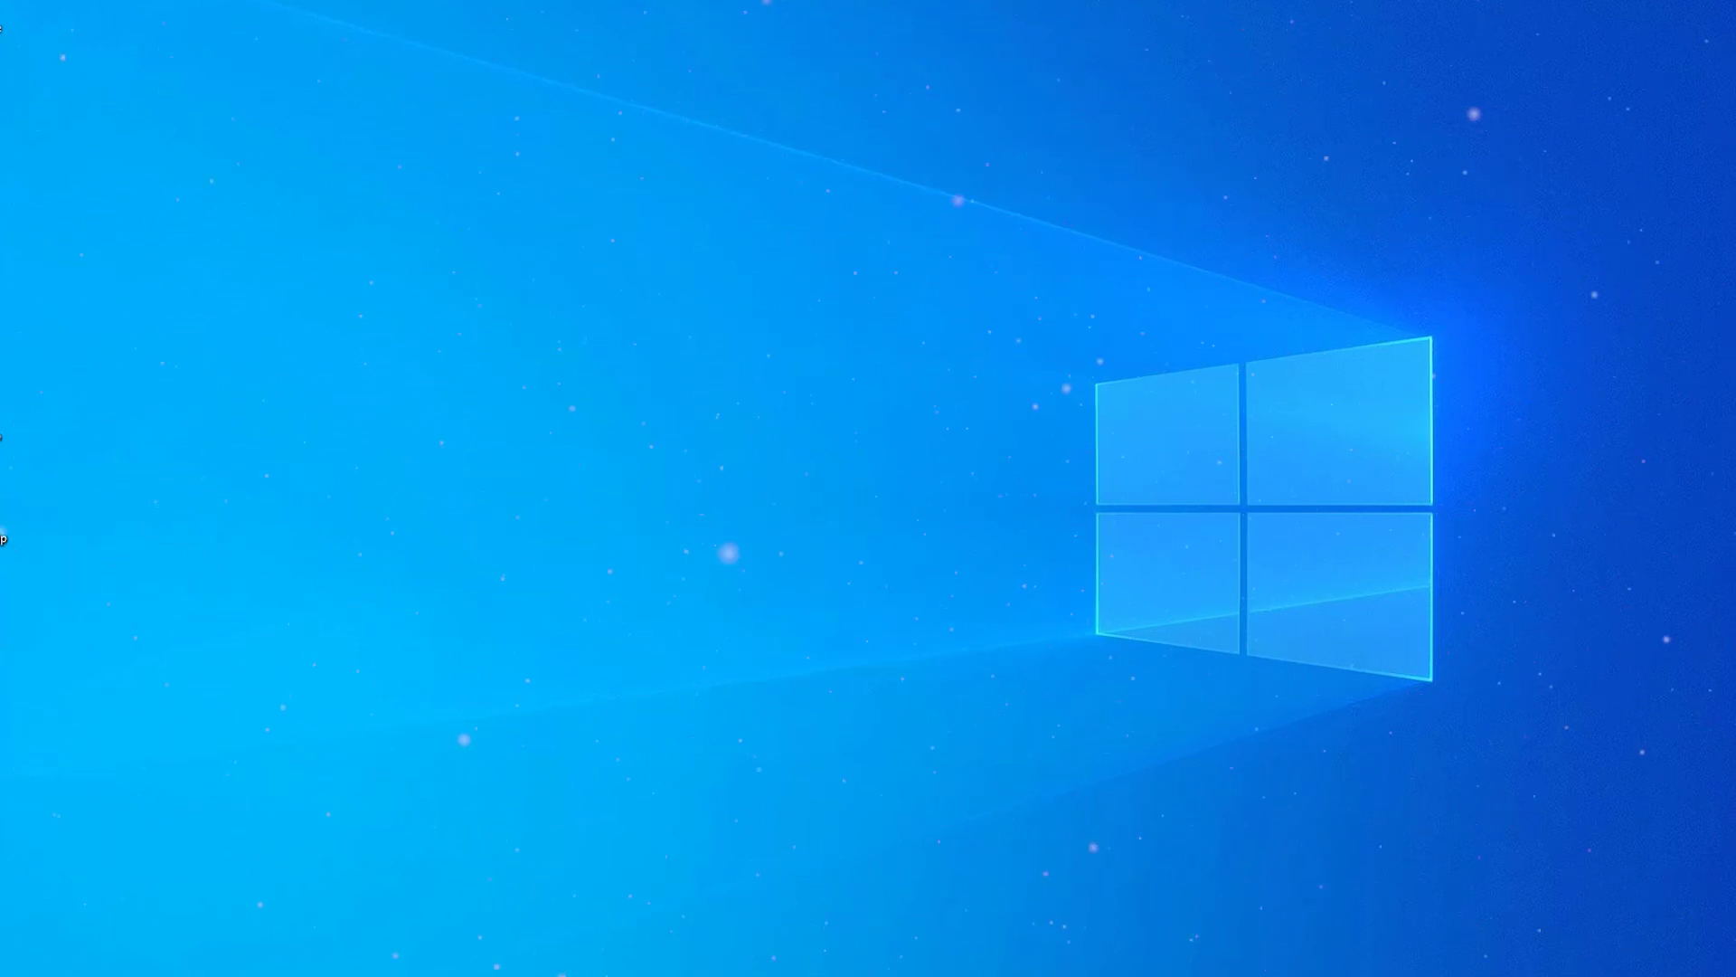
key("super")
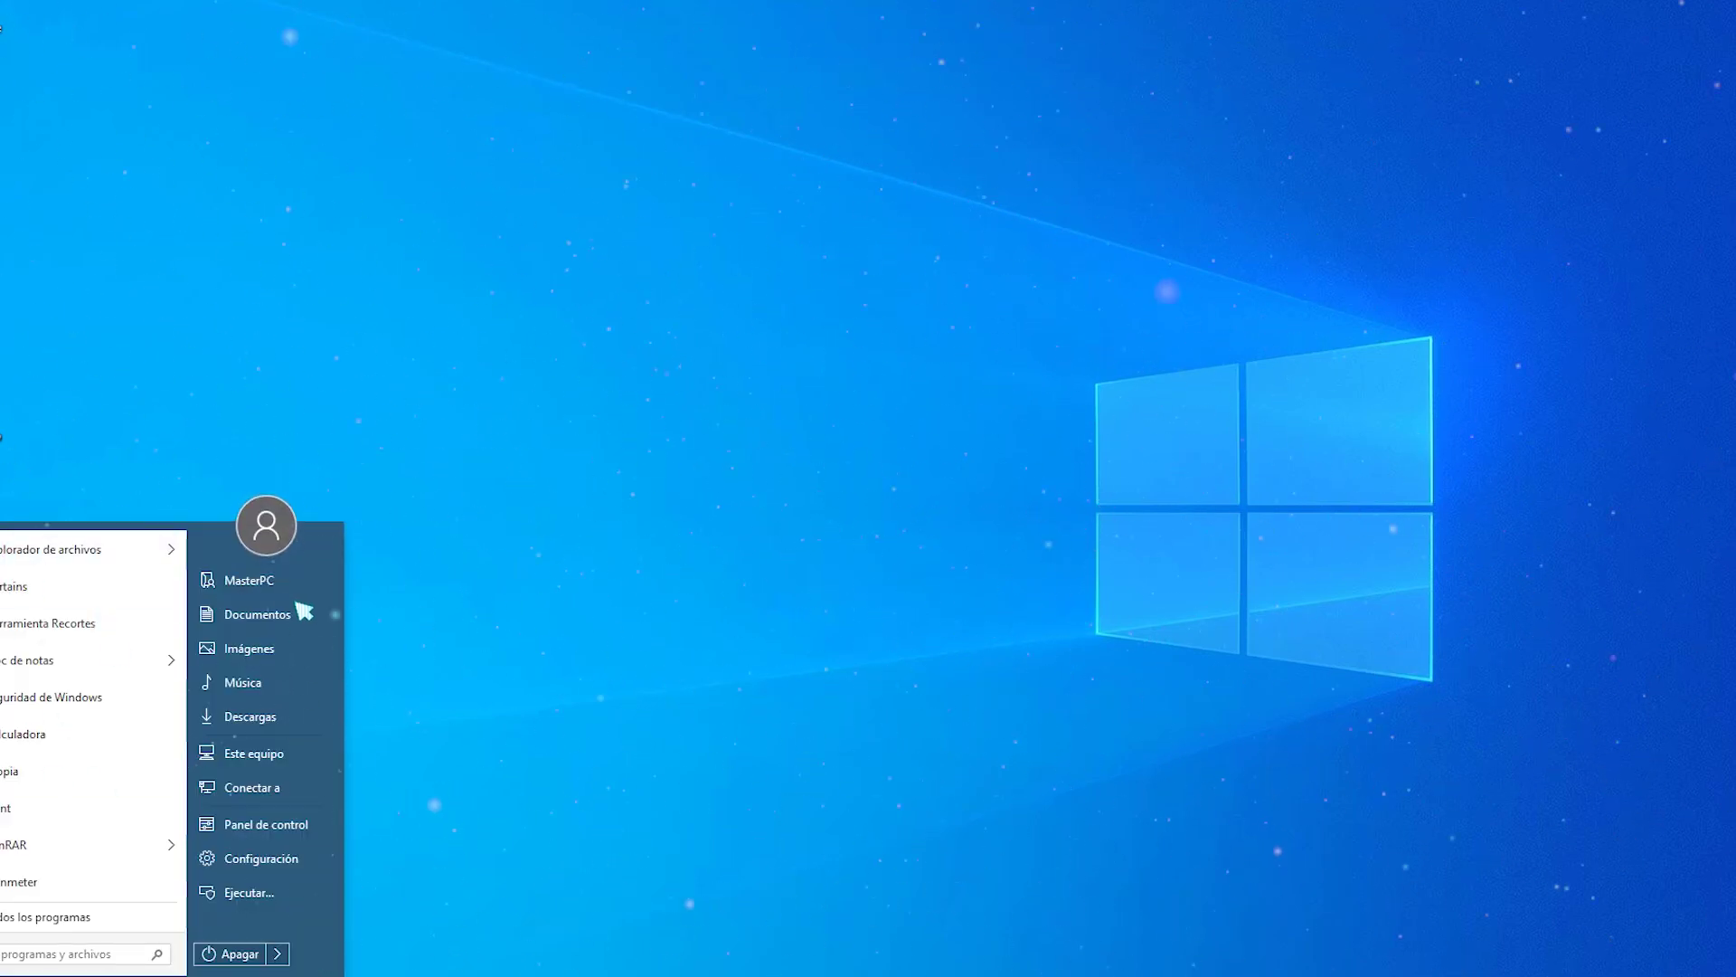
- Close the Start menu and check the desktop's context menu
left_click(661, 410)
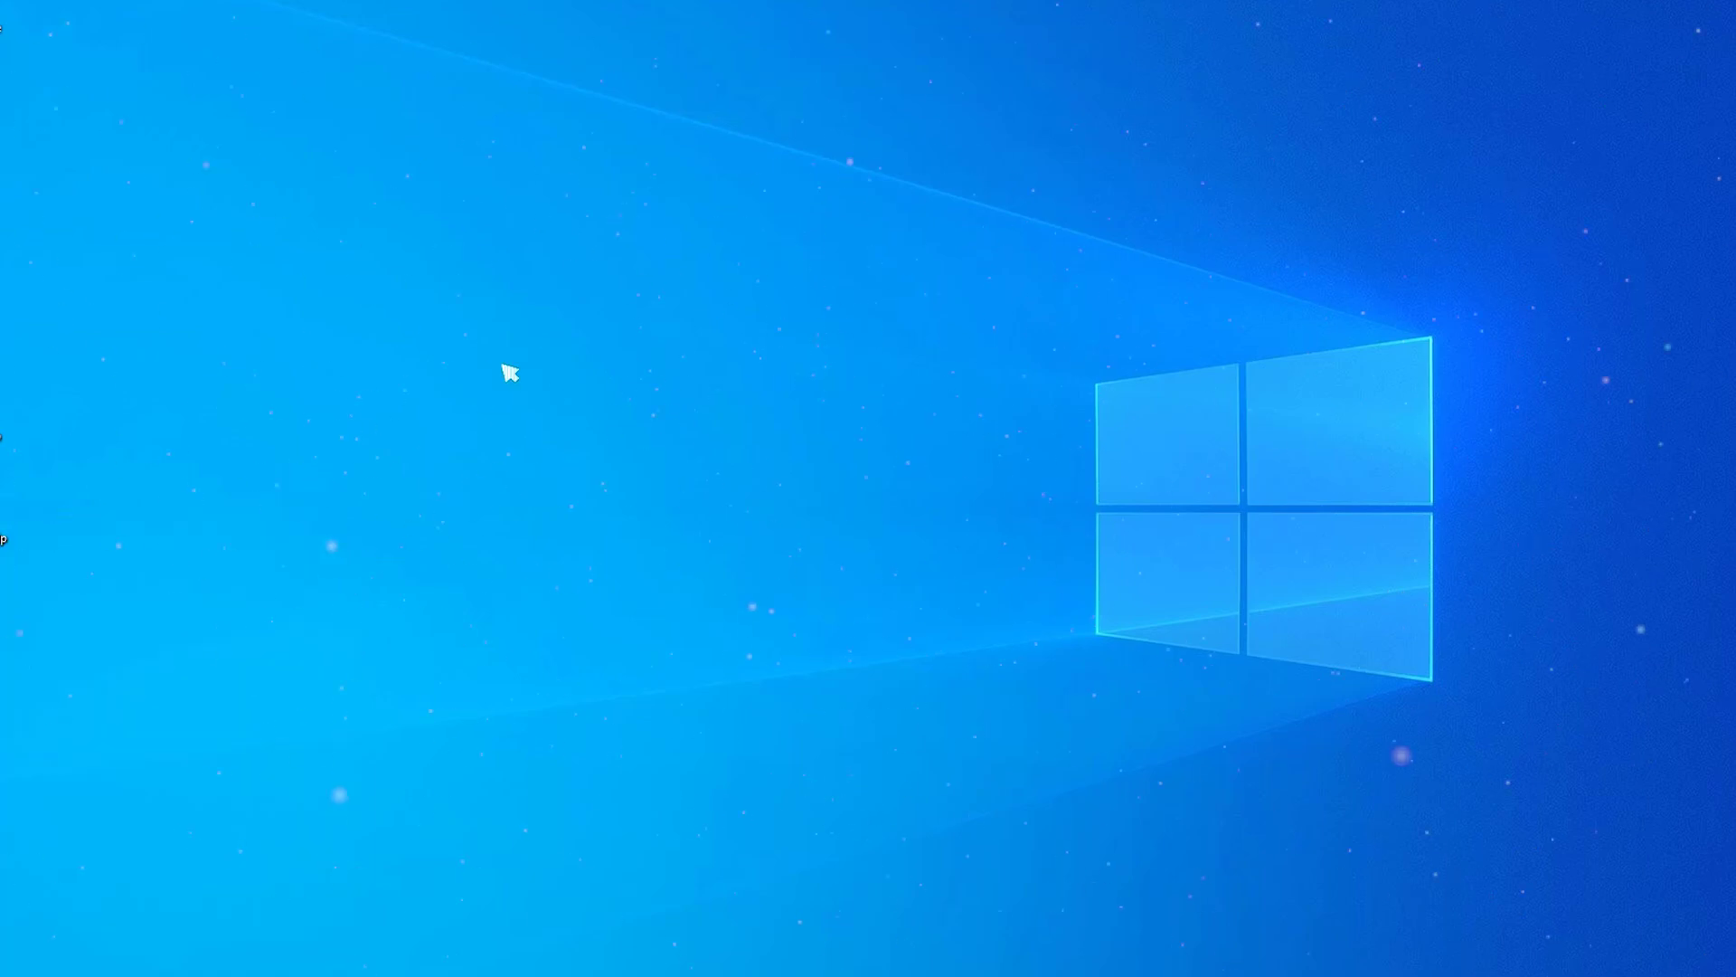
right_click(379, 534)
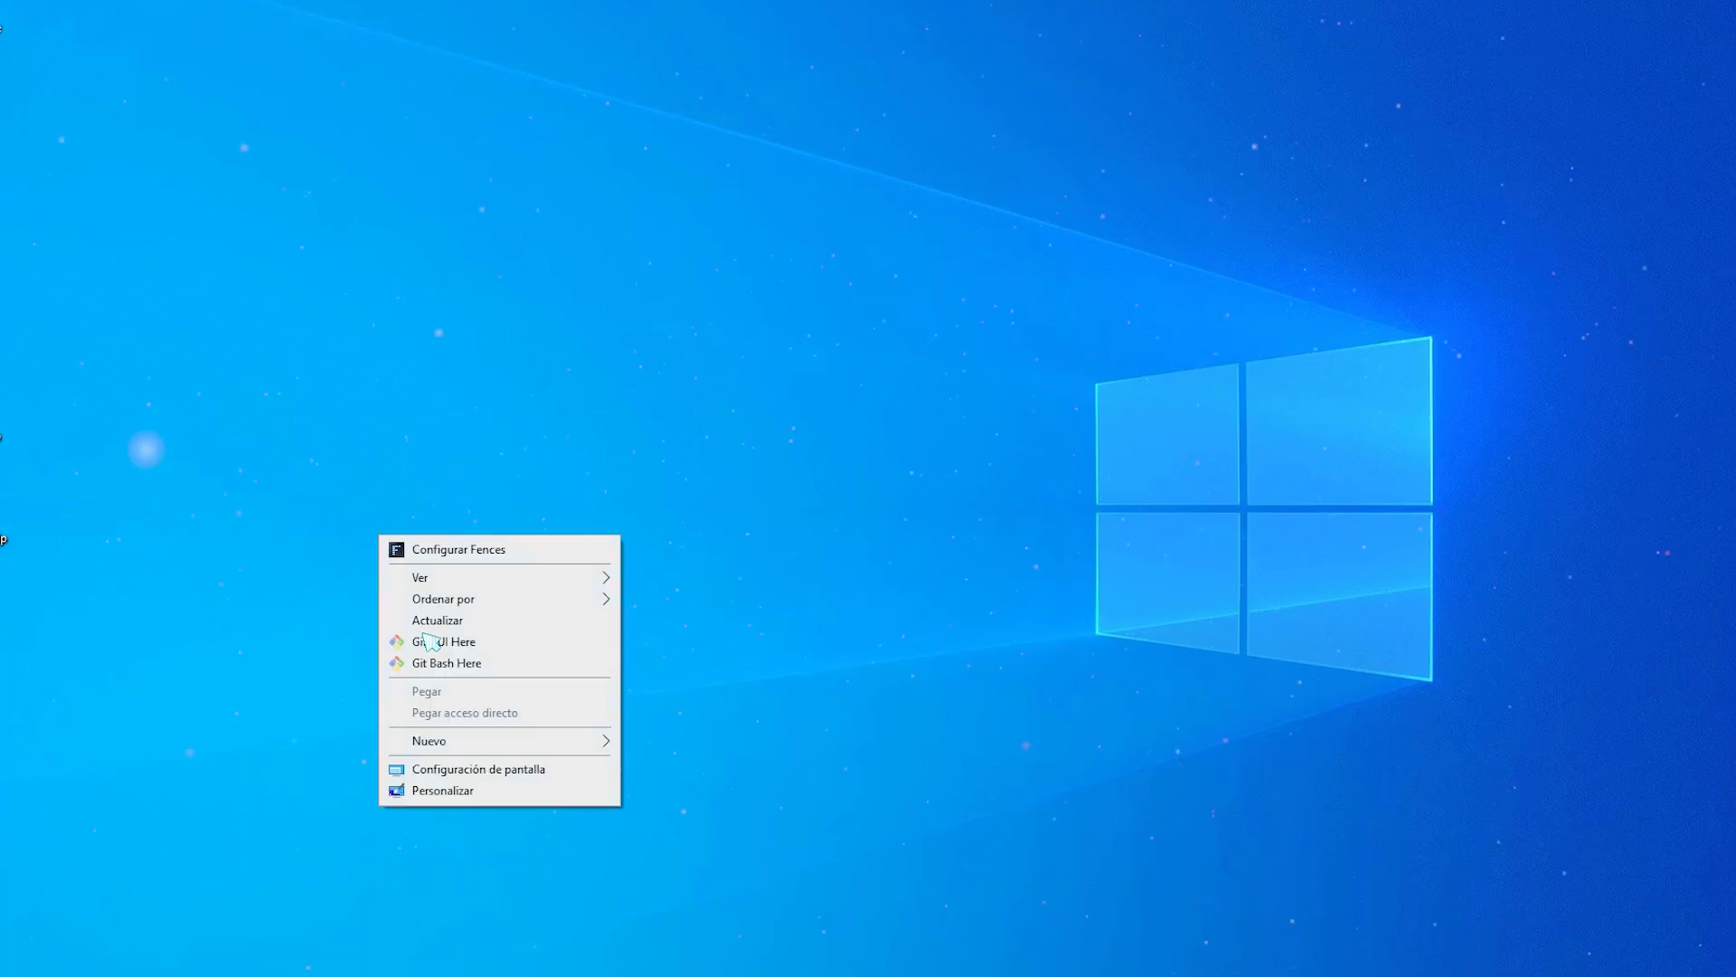
left_click(223, 405)
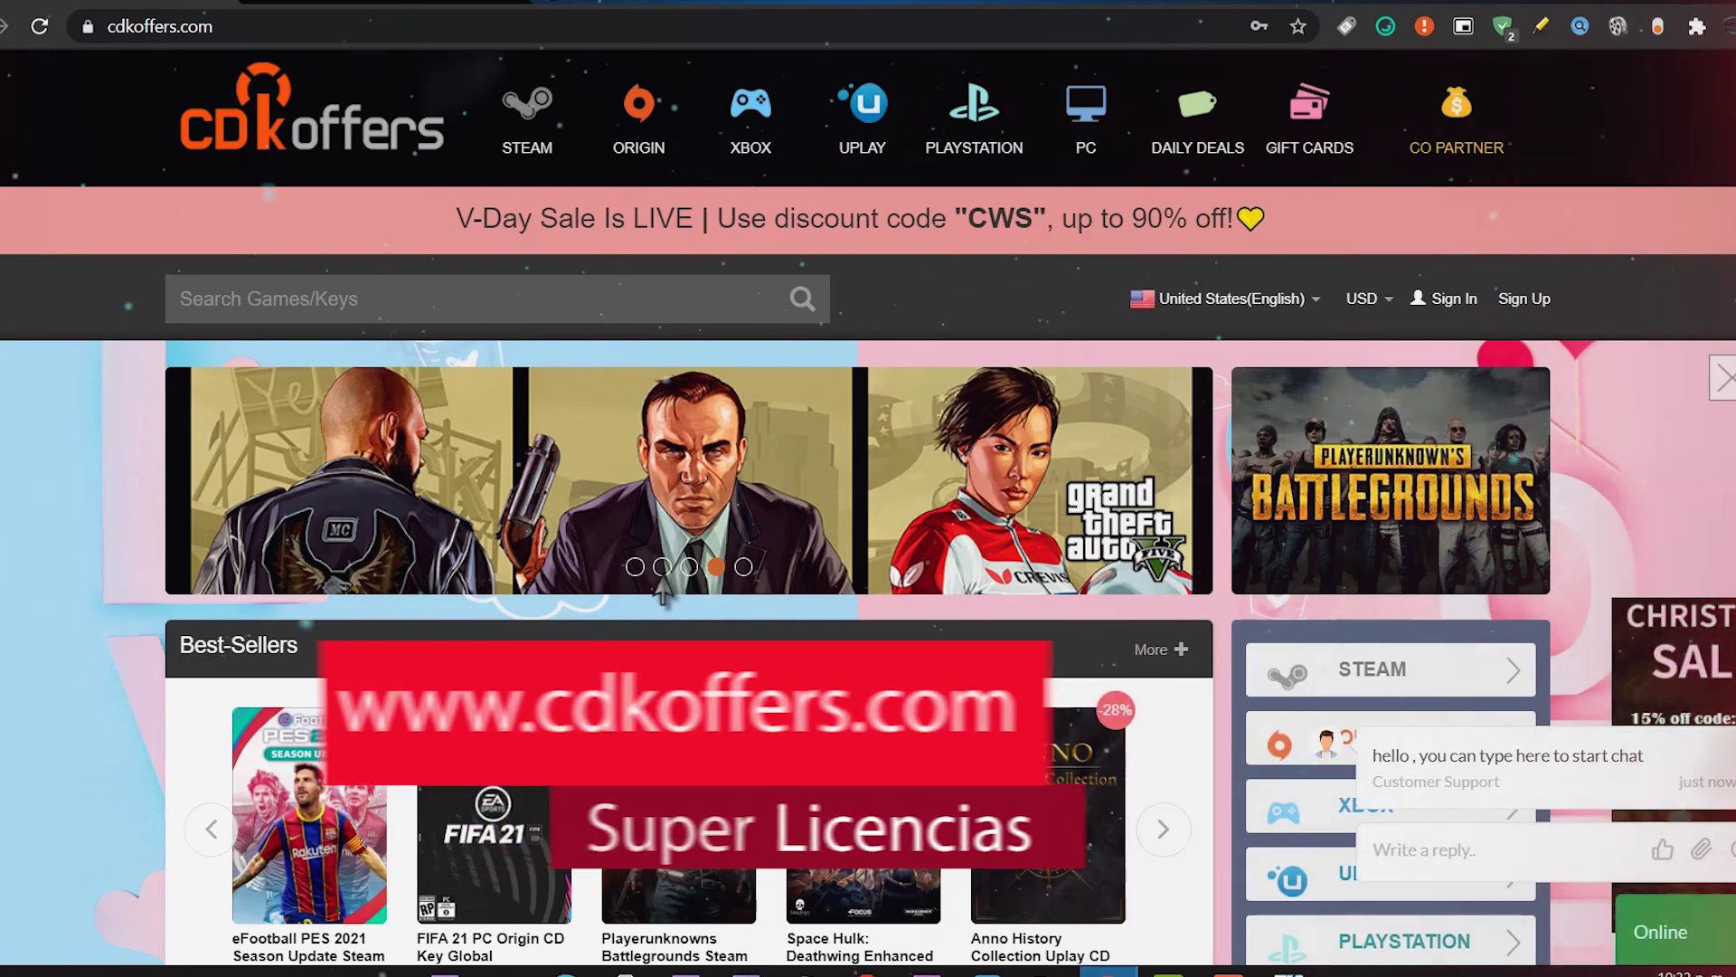
- Look over the cdkoffers.com home page in the browser, from the best-sellers through the antivirus keys, gift cards and news
scroll(689, 597, "down", 5)
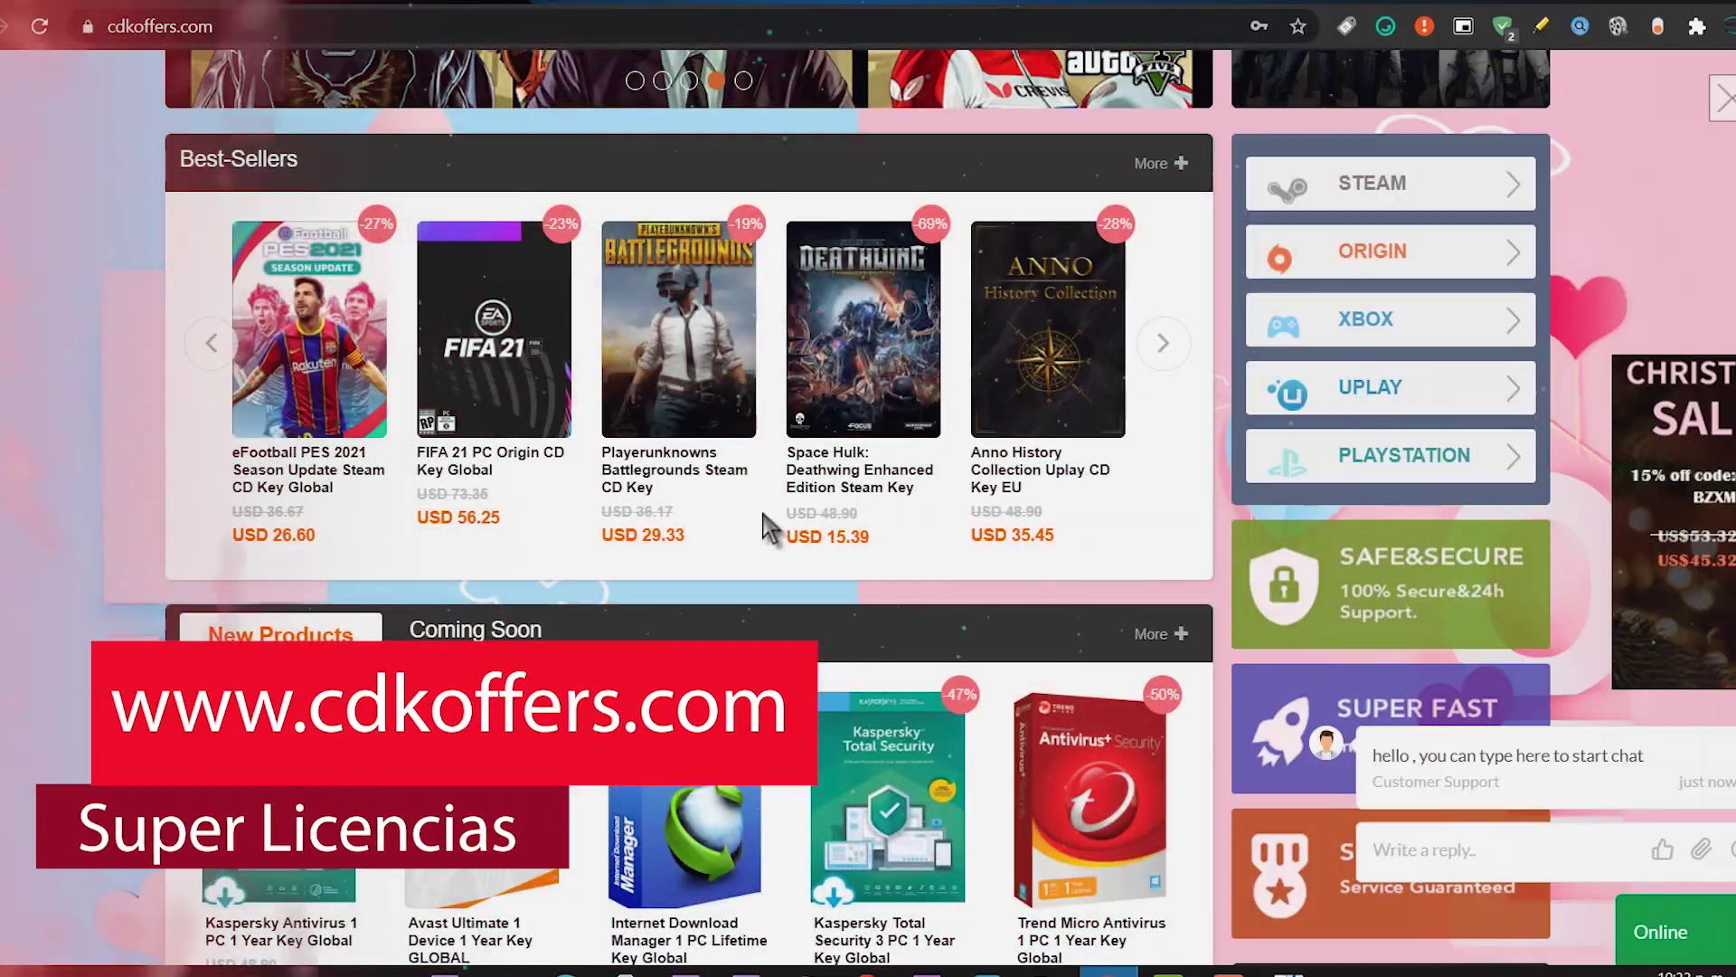
scroll(776, 498, "down", 4)
scroll(648, 515, "down", 3)
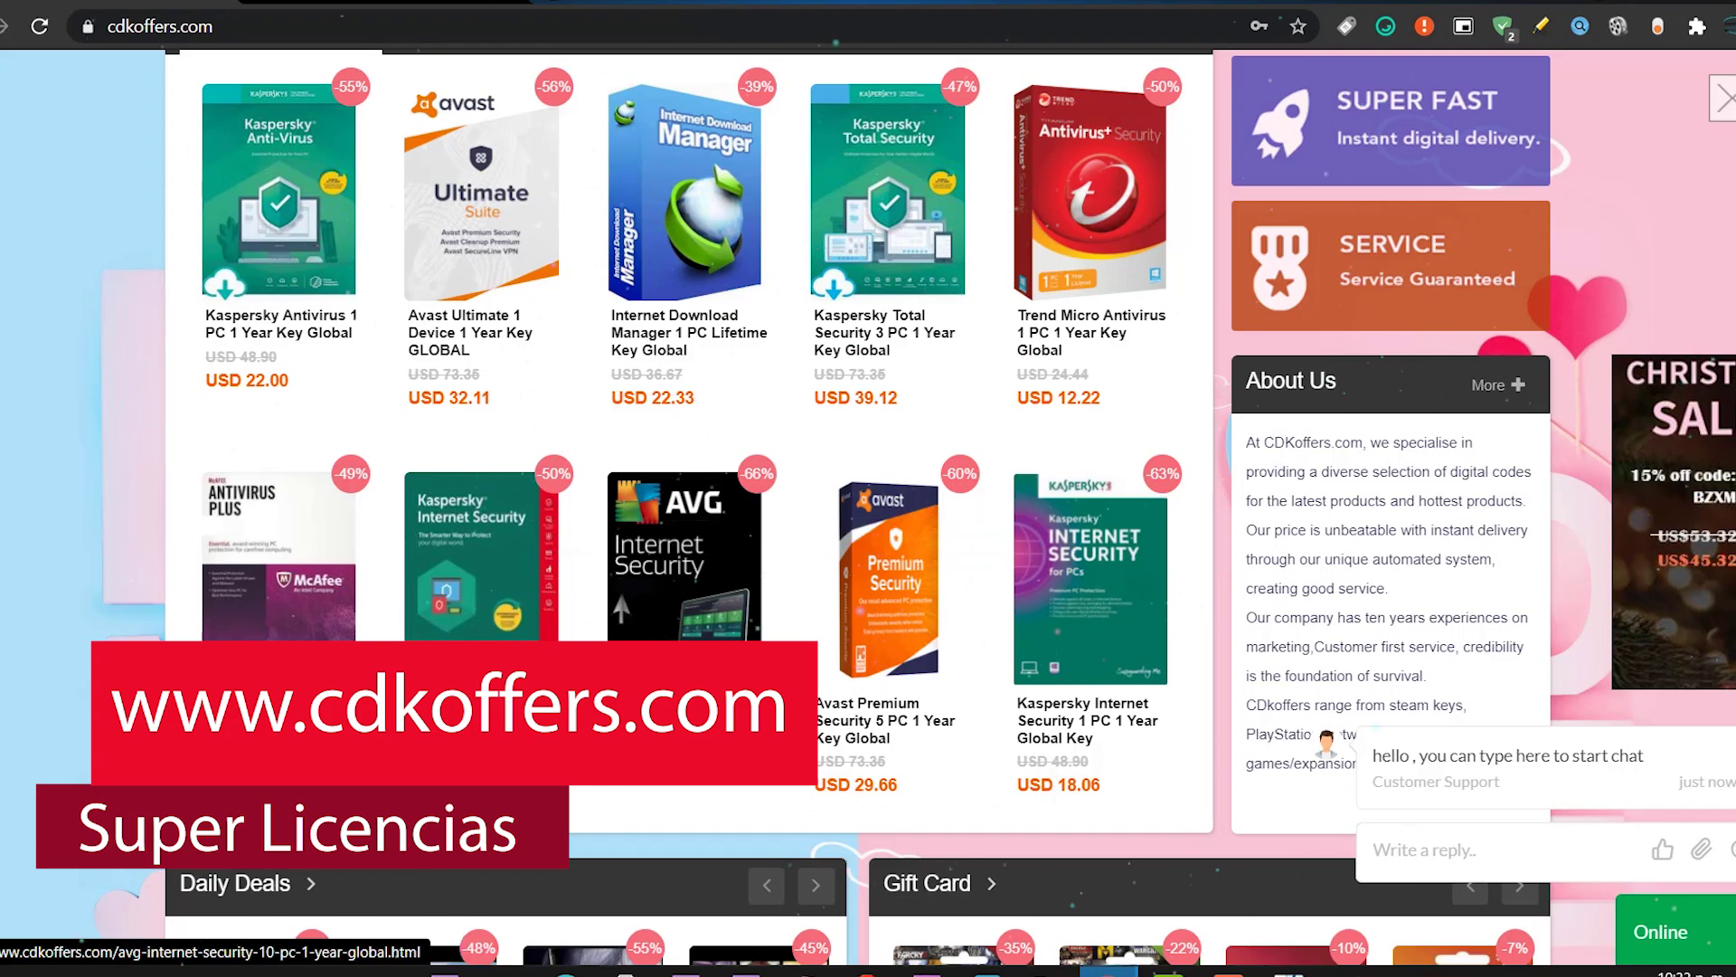
scroll(545, 519, "down", 9)
scroll(633, 543, "down", 2)
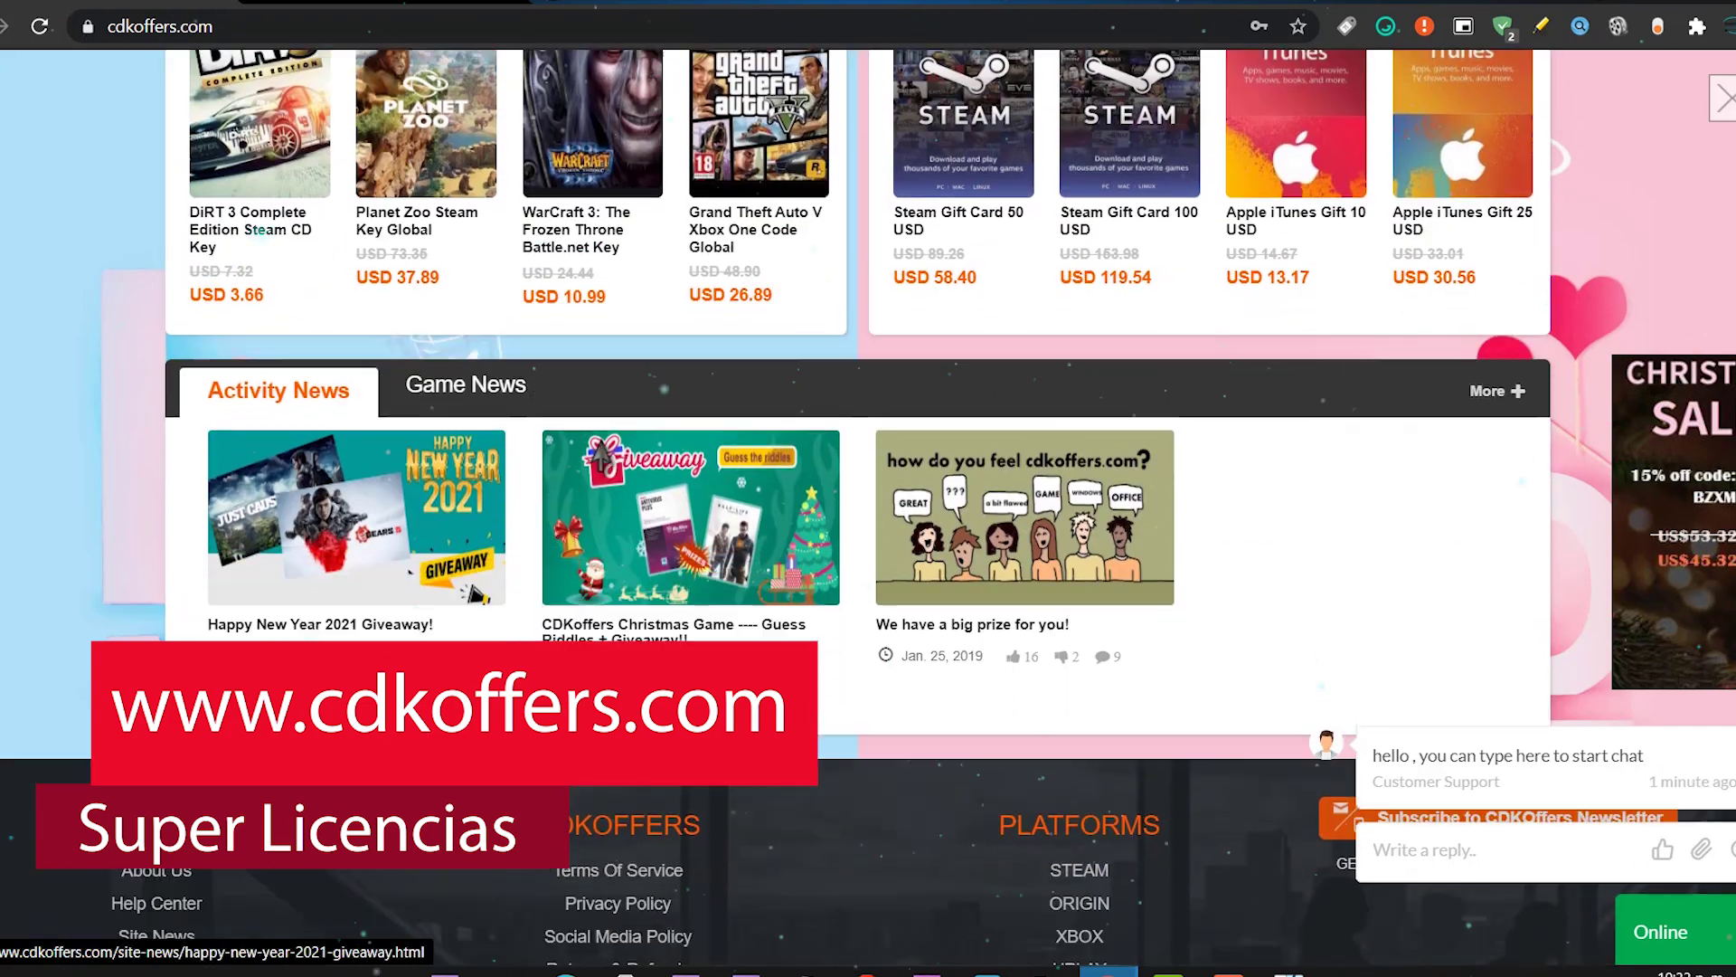
scroll(651, 589, "up", 20)
scroll(646, 611, "up", 4)
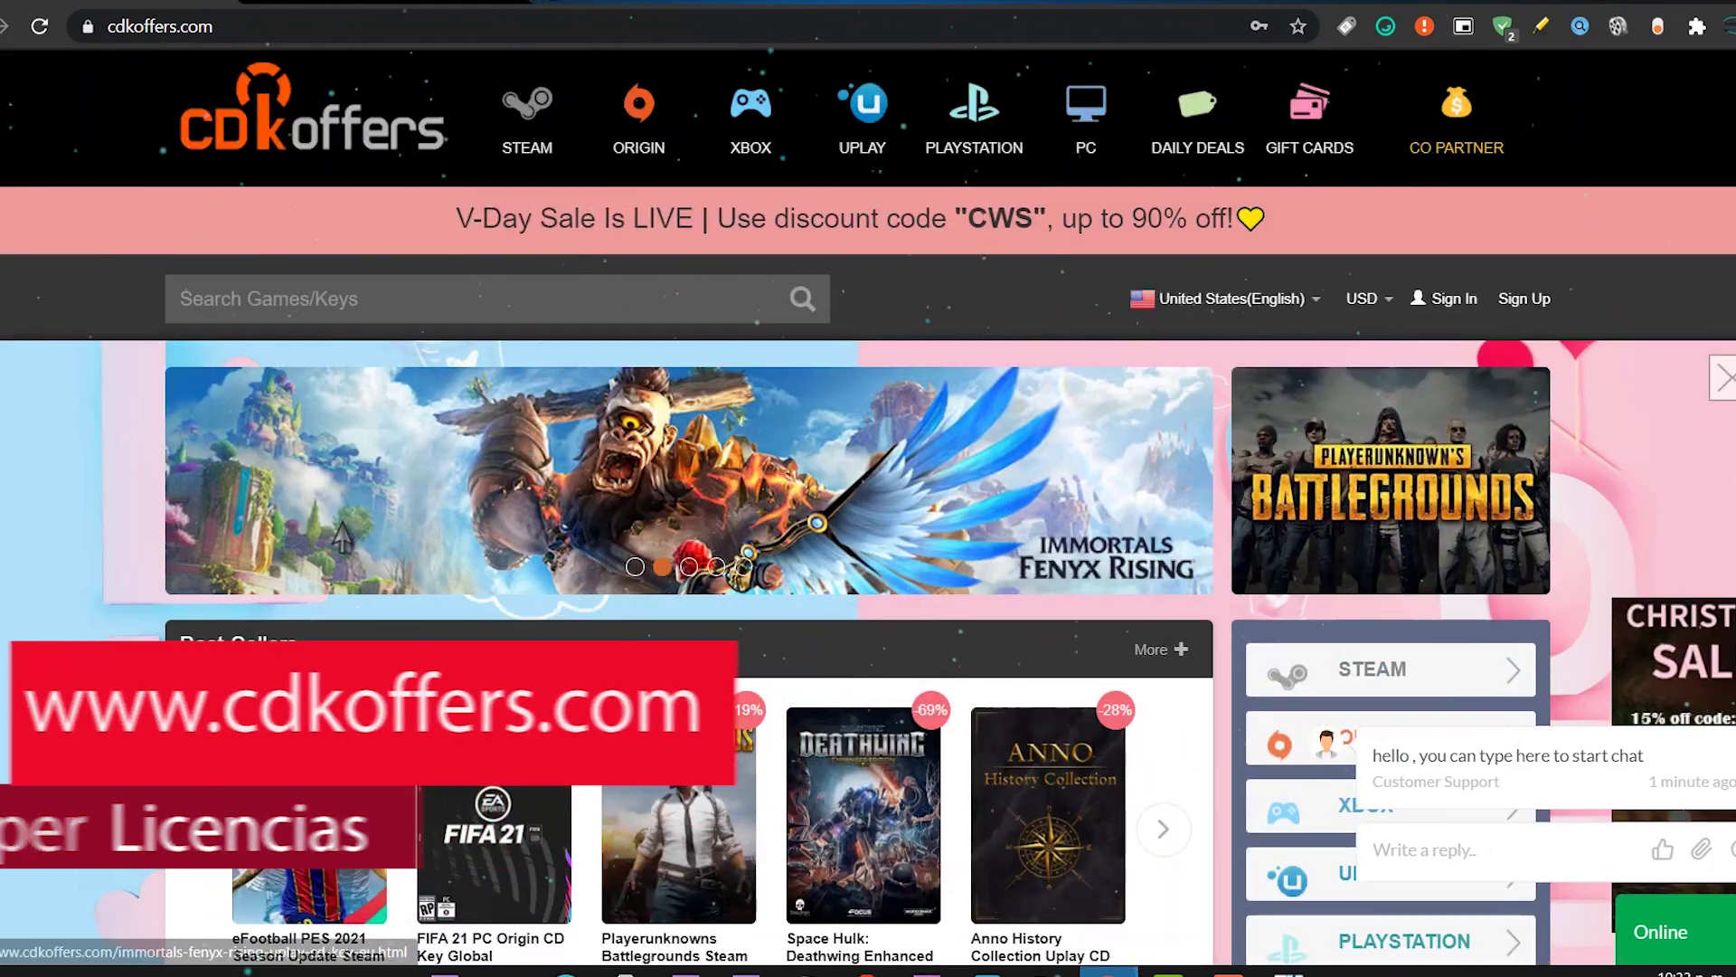
scroll(312, 602, "down", 3)
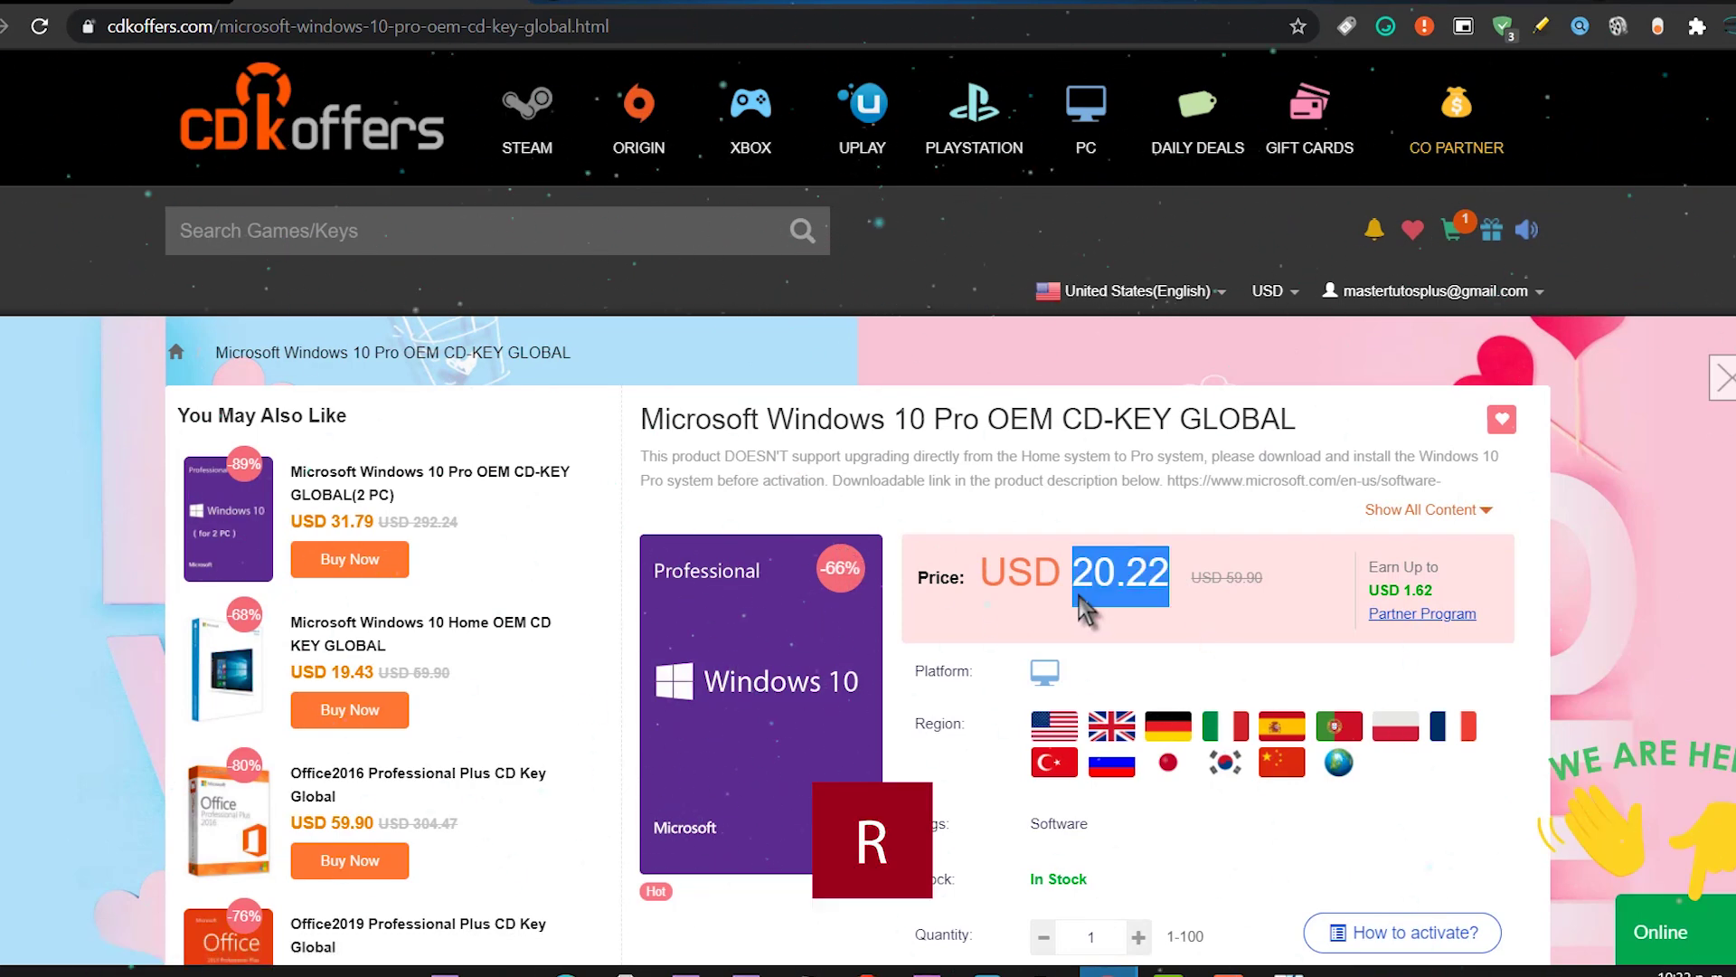
- Order one Microsoft Windows 10 Pro OEM CD-KEY GLOBAL and apply a promotion code to it
scroll(1082, 611, "down", 3)
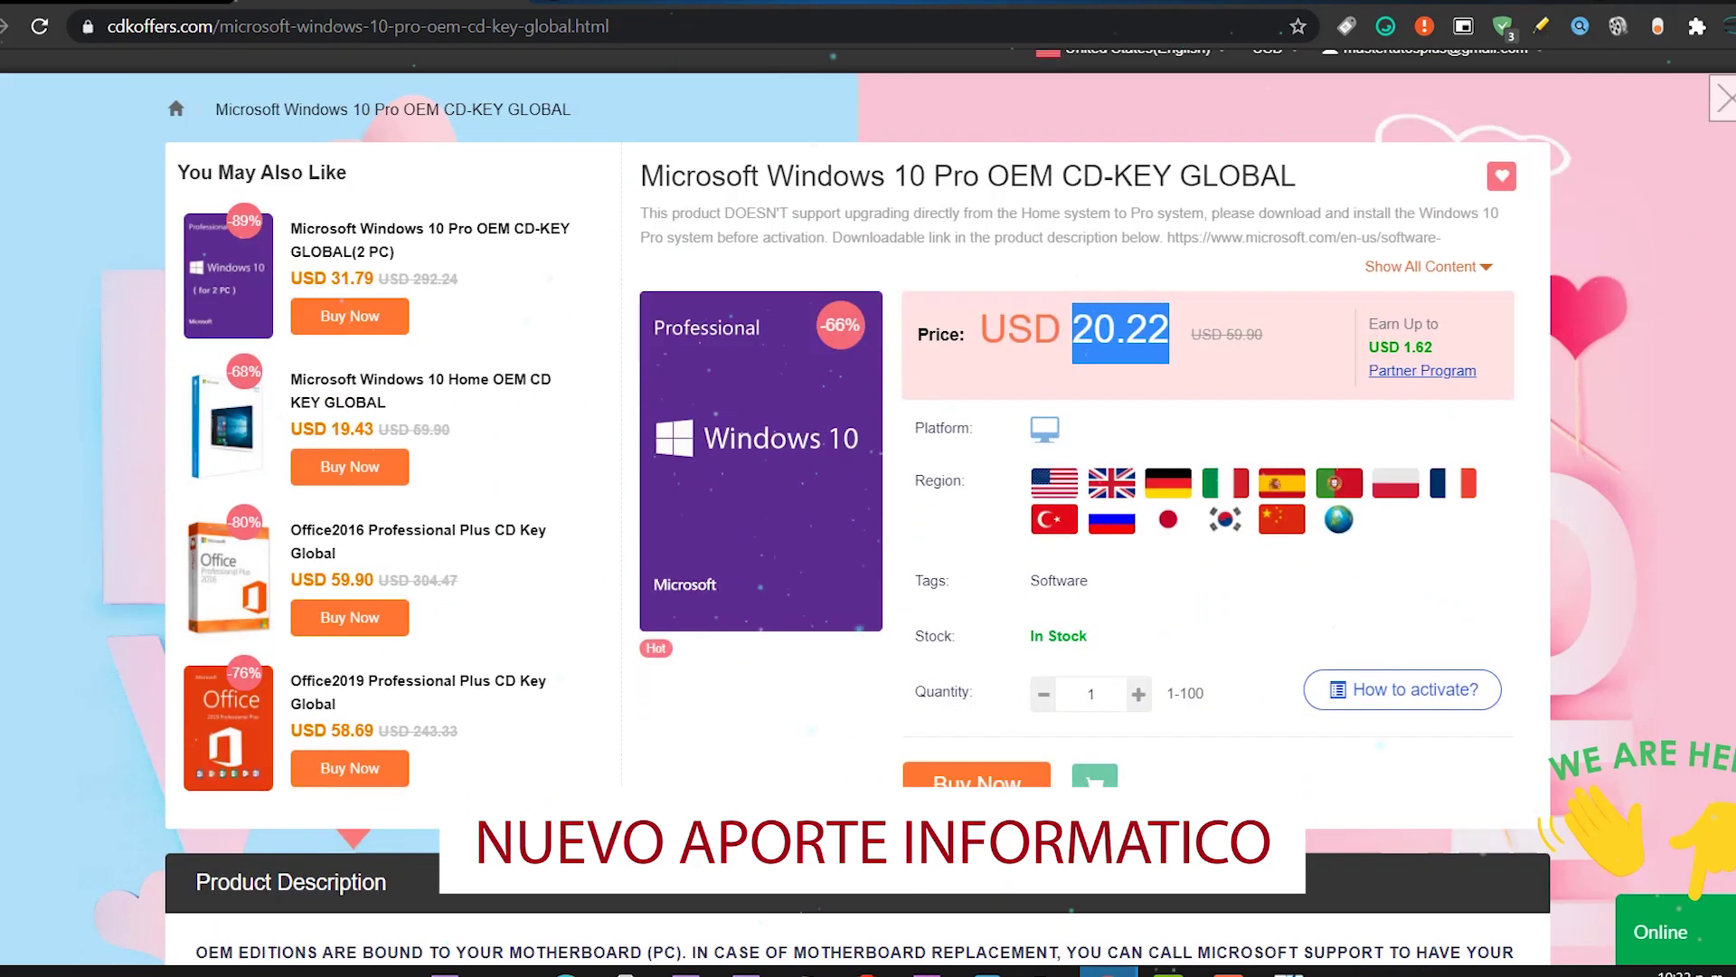
left_click(1040, 525)
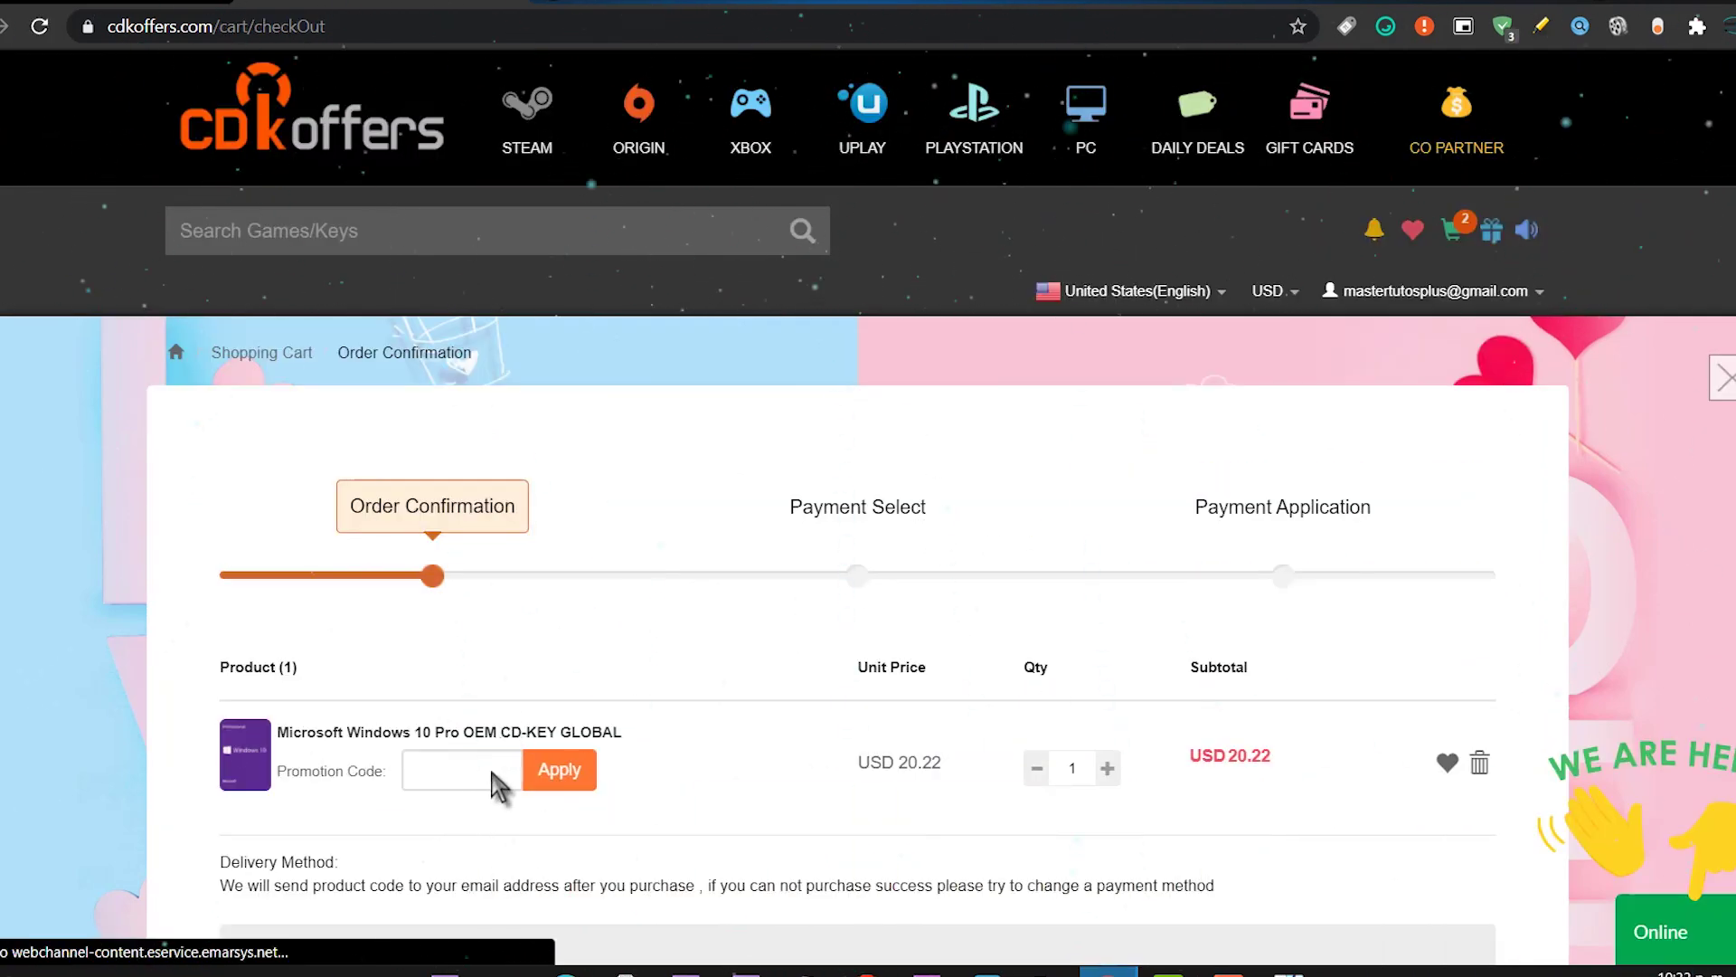
left_click(488, 776)
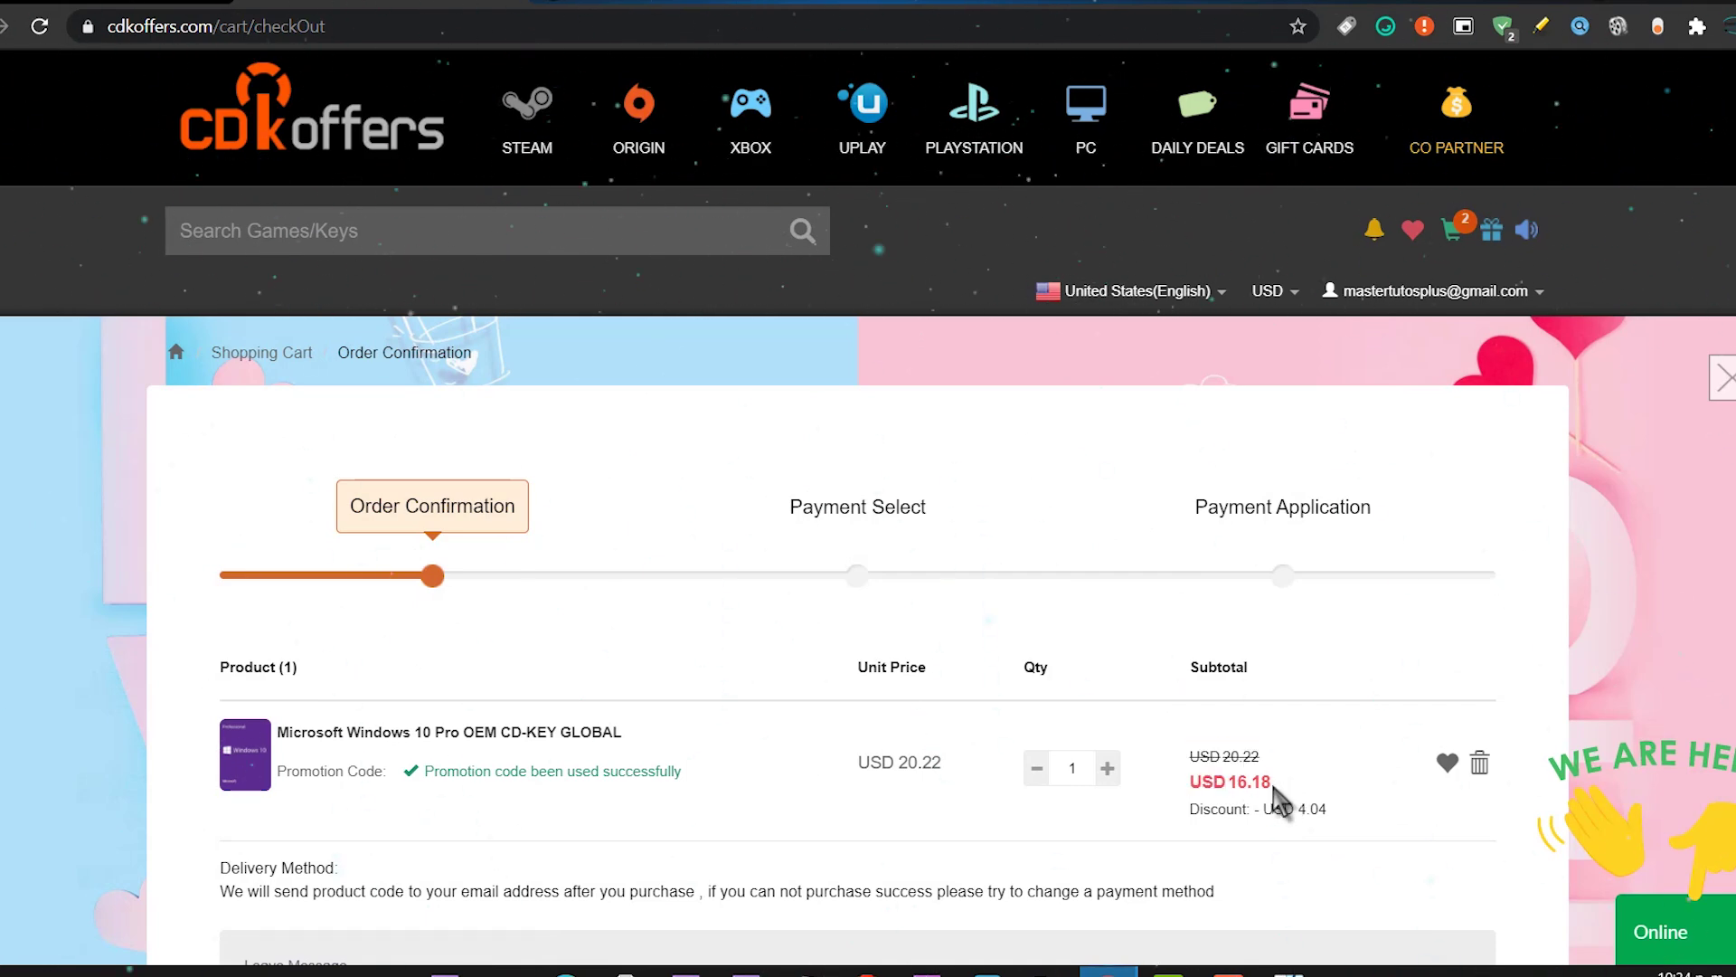
- Submit the order and review the available payment methods and their fees
scroll(1176, 778, "down", 5)
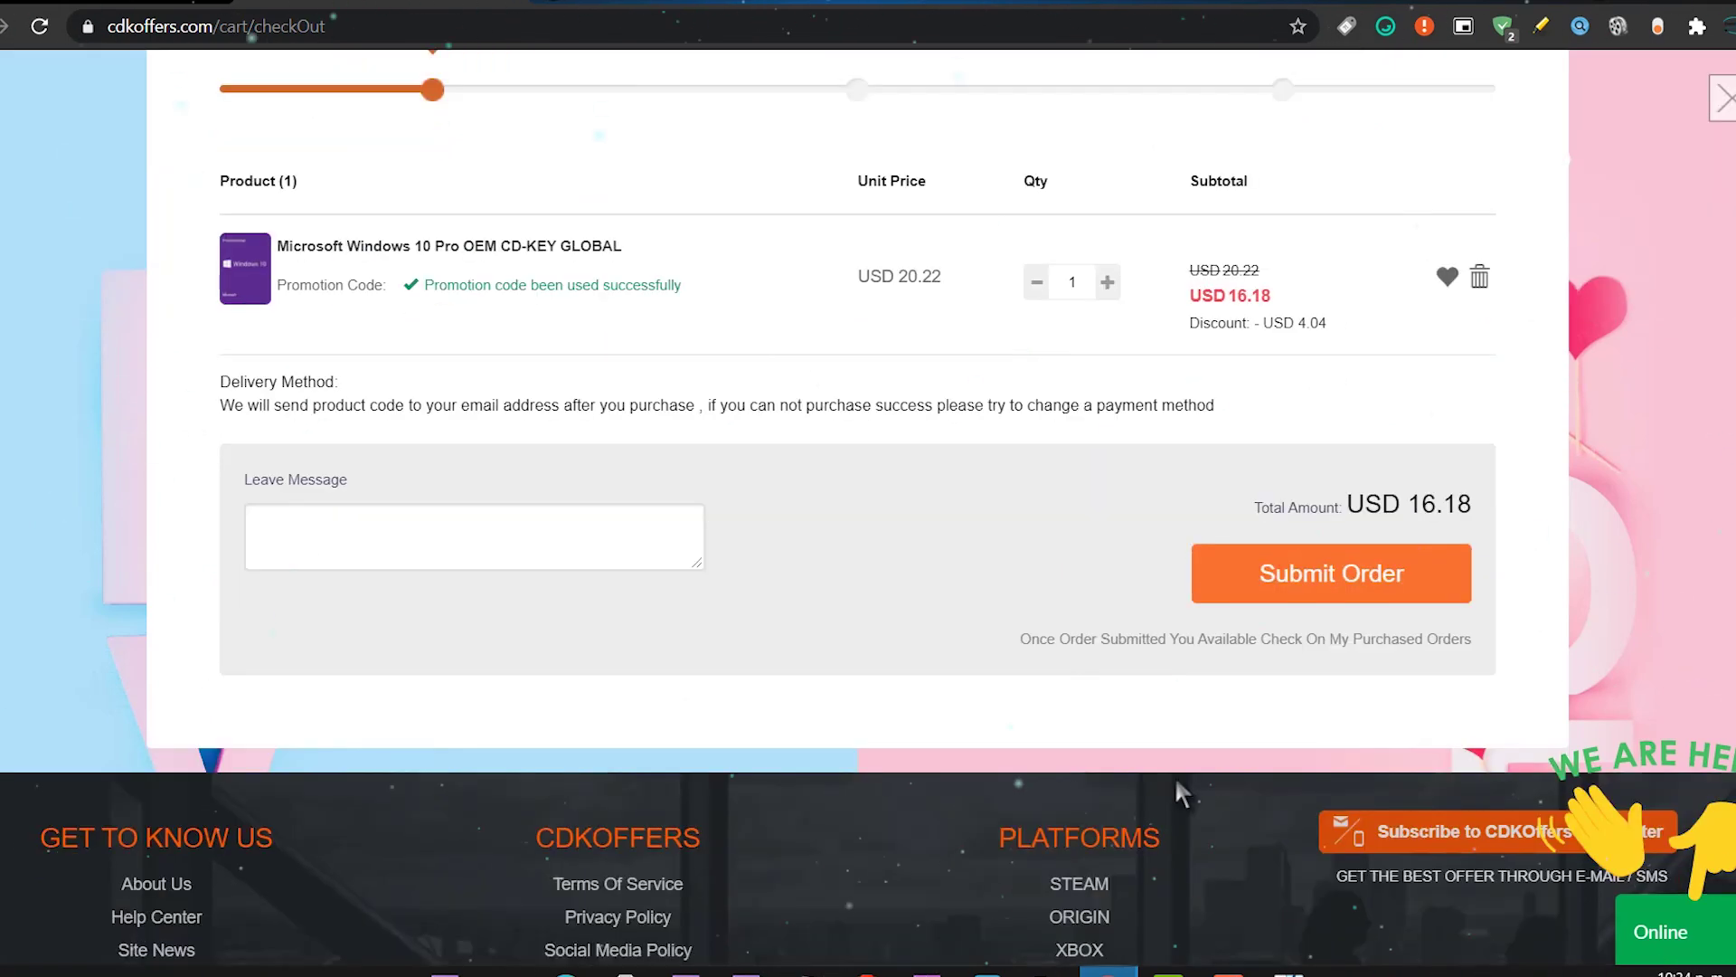
left_click(1281, 590)
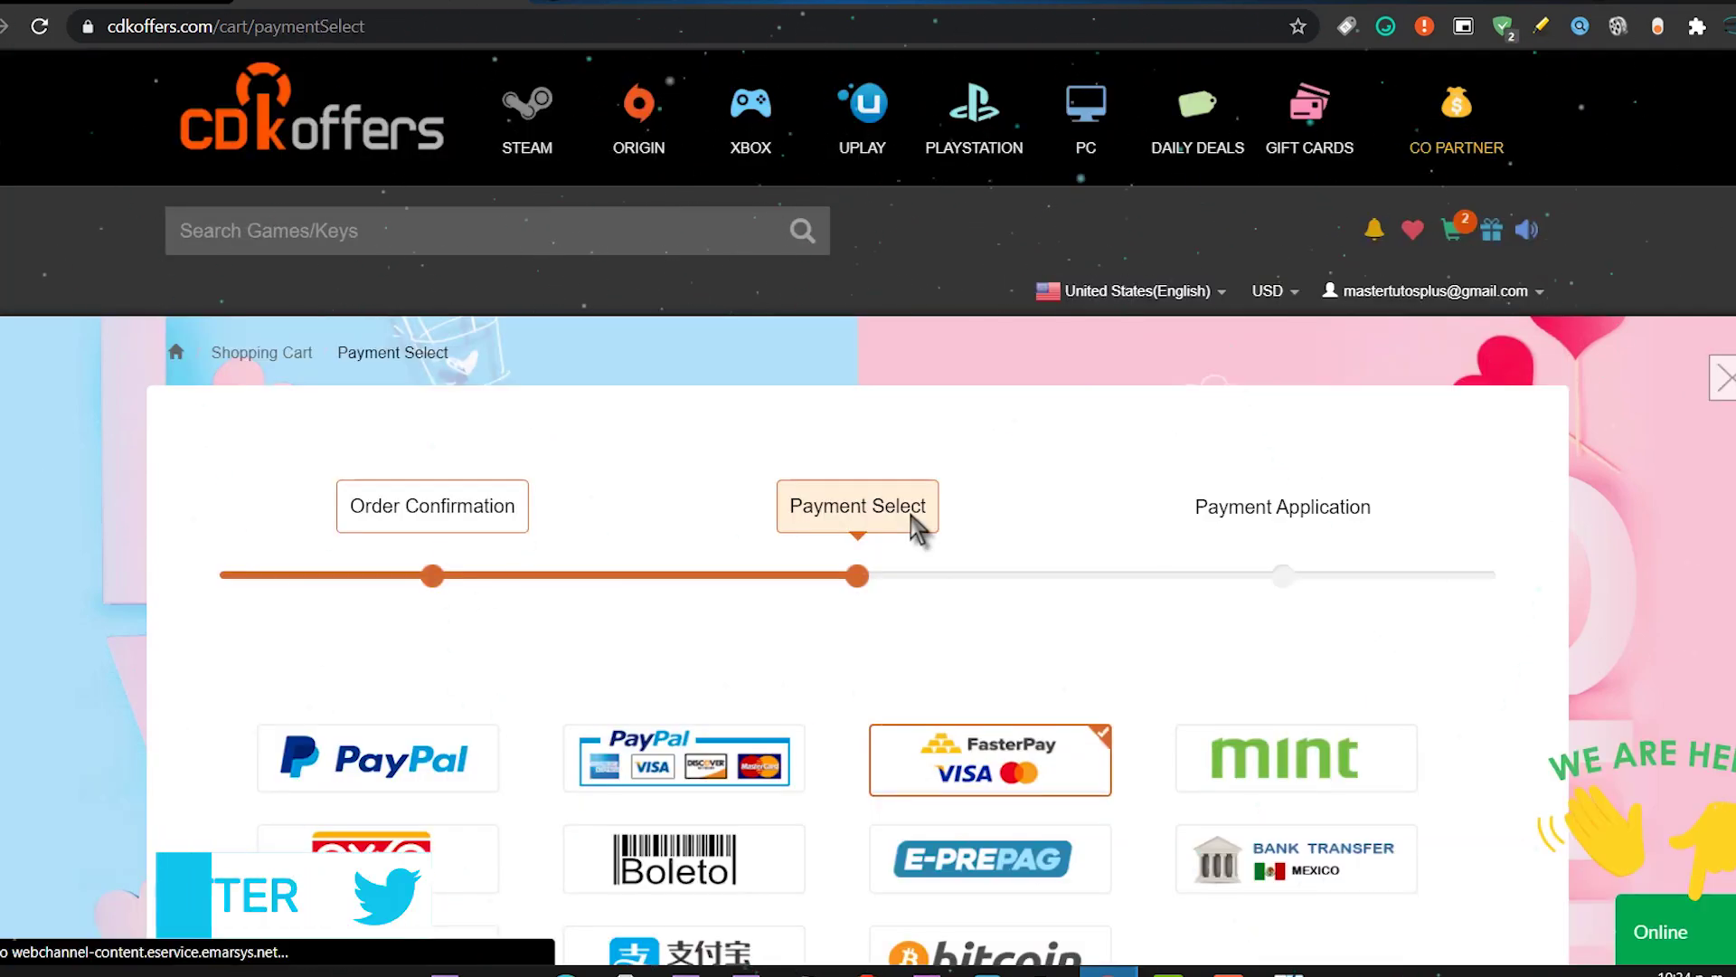
scroll(943, 719, "down", 4)
scroll(1015, 751, "up", 4)
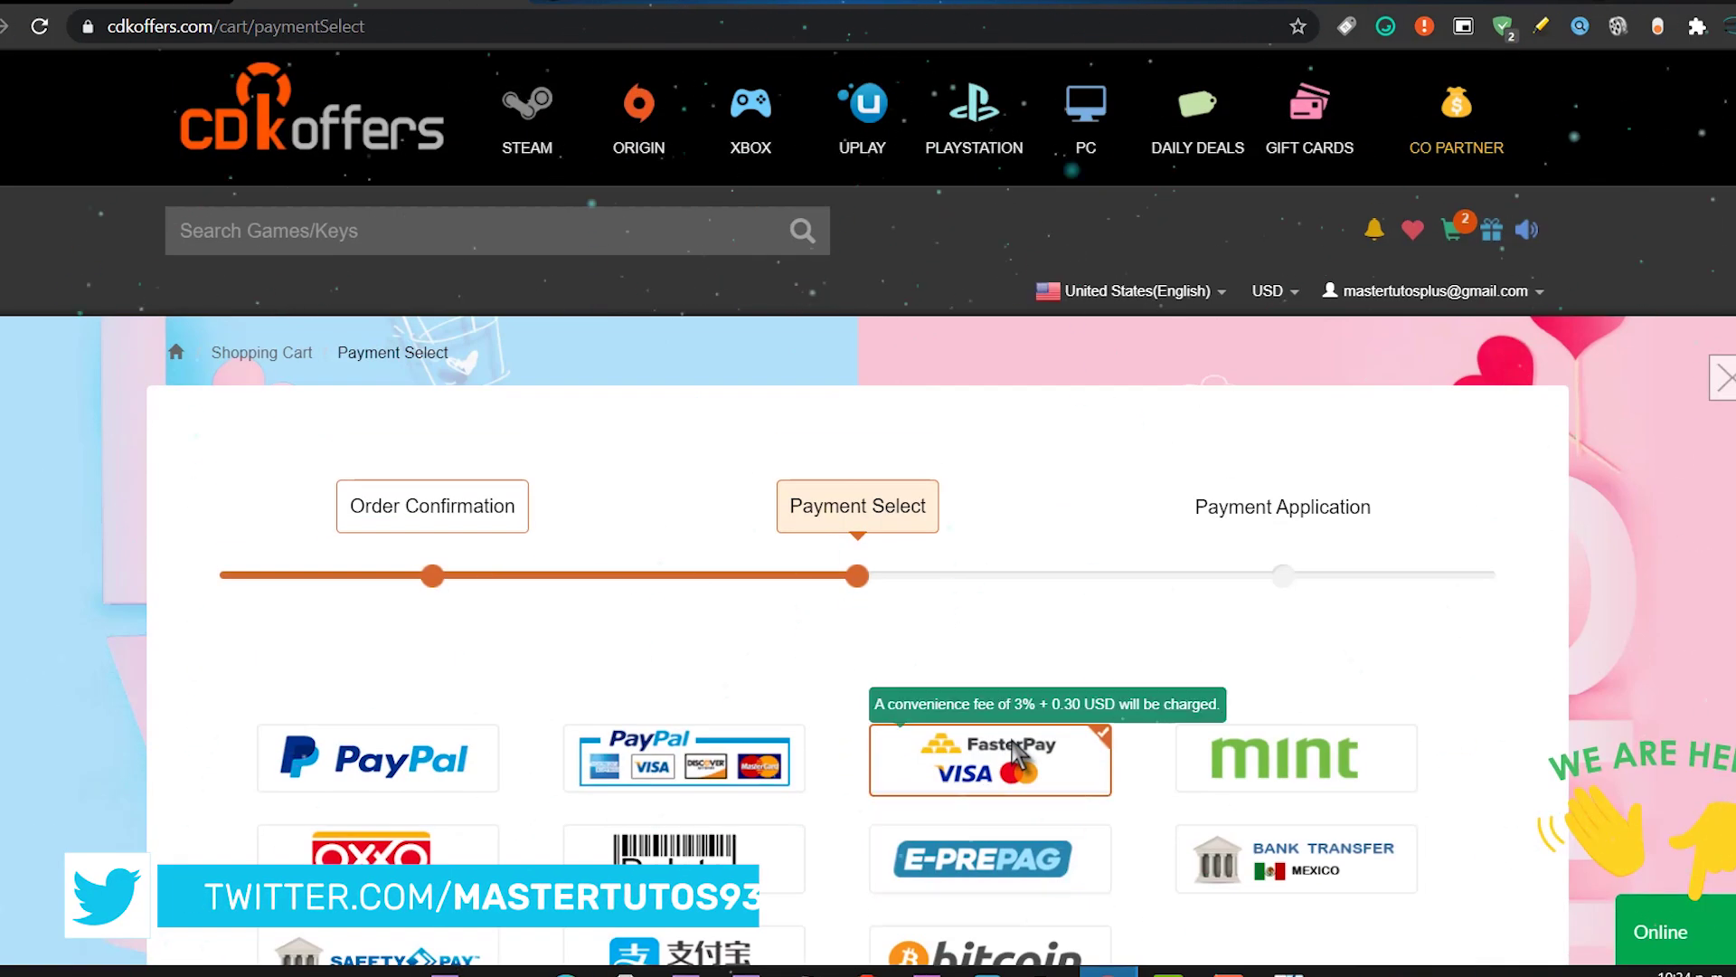
scroll(1016, 752, "down", 3)
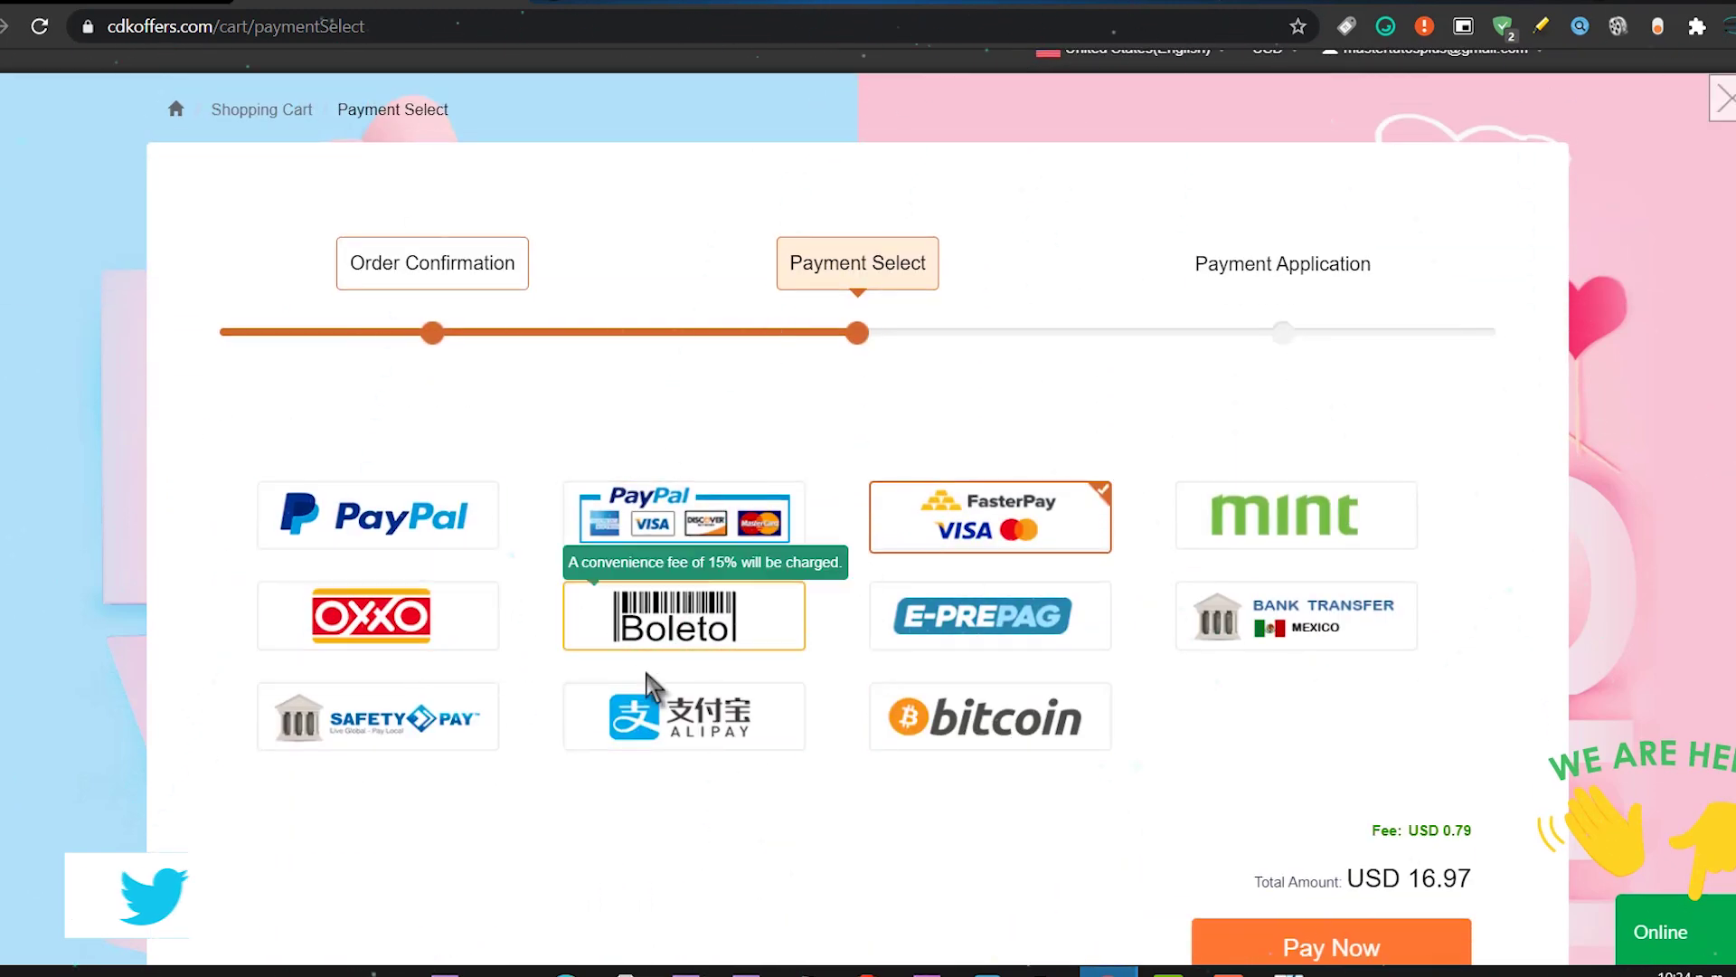
scroll(680, 671, "down", 2)
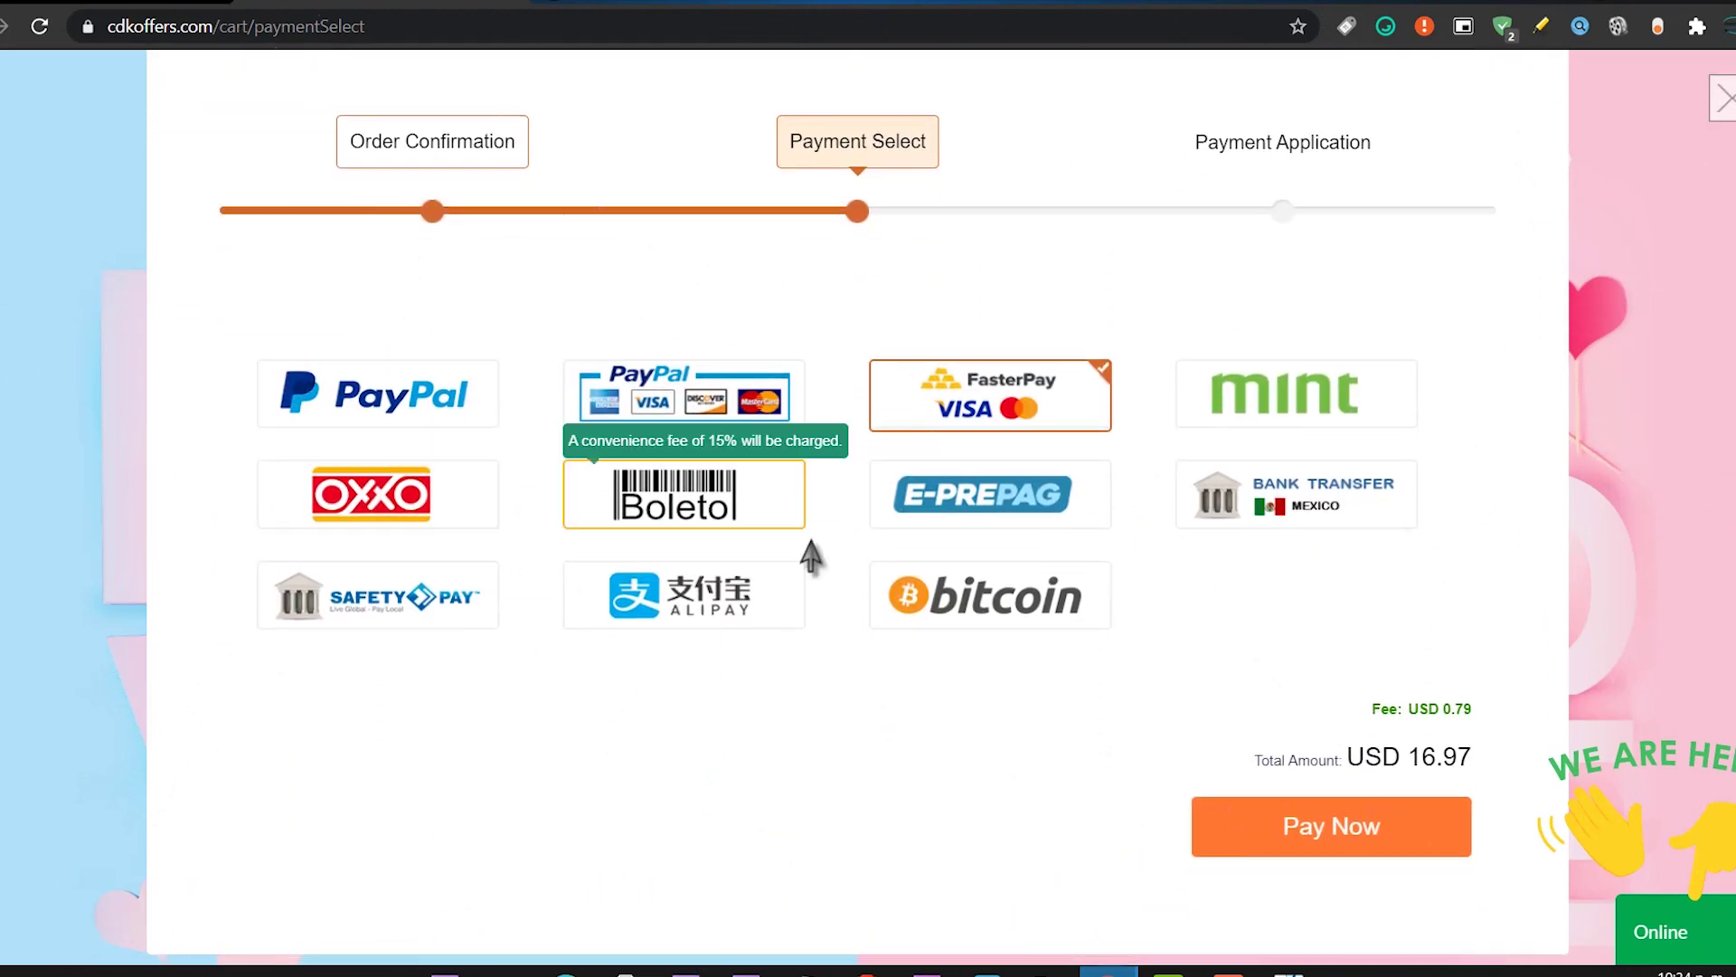
- Choose Bitcoin as the payment method and proceed to pay
left_click(380, 391)
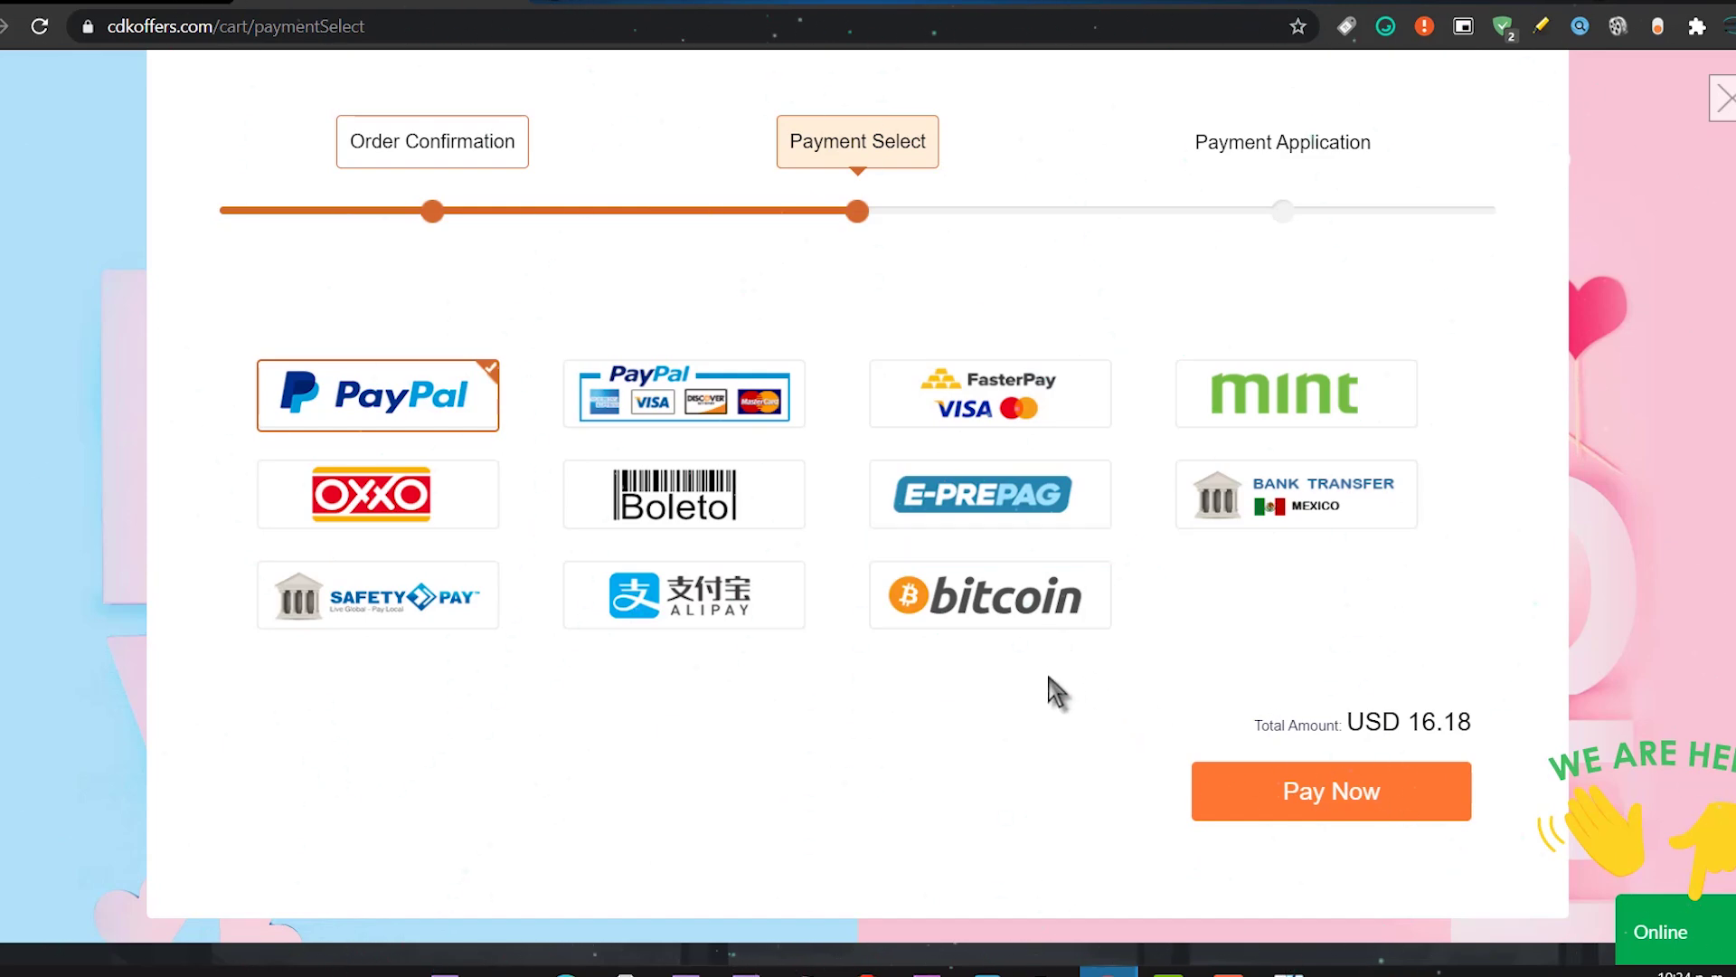
left_click(998, 624)
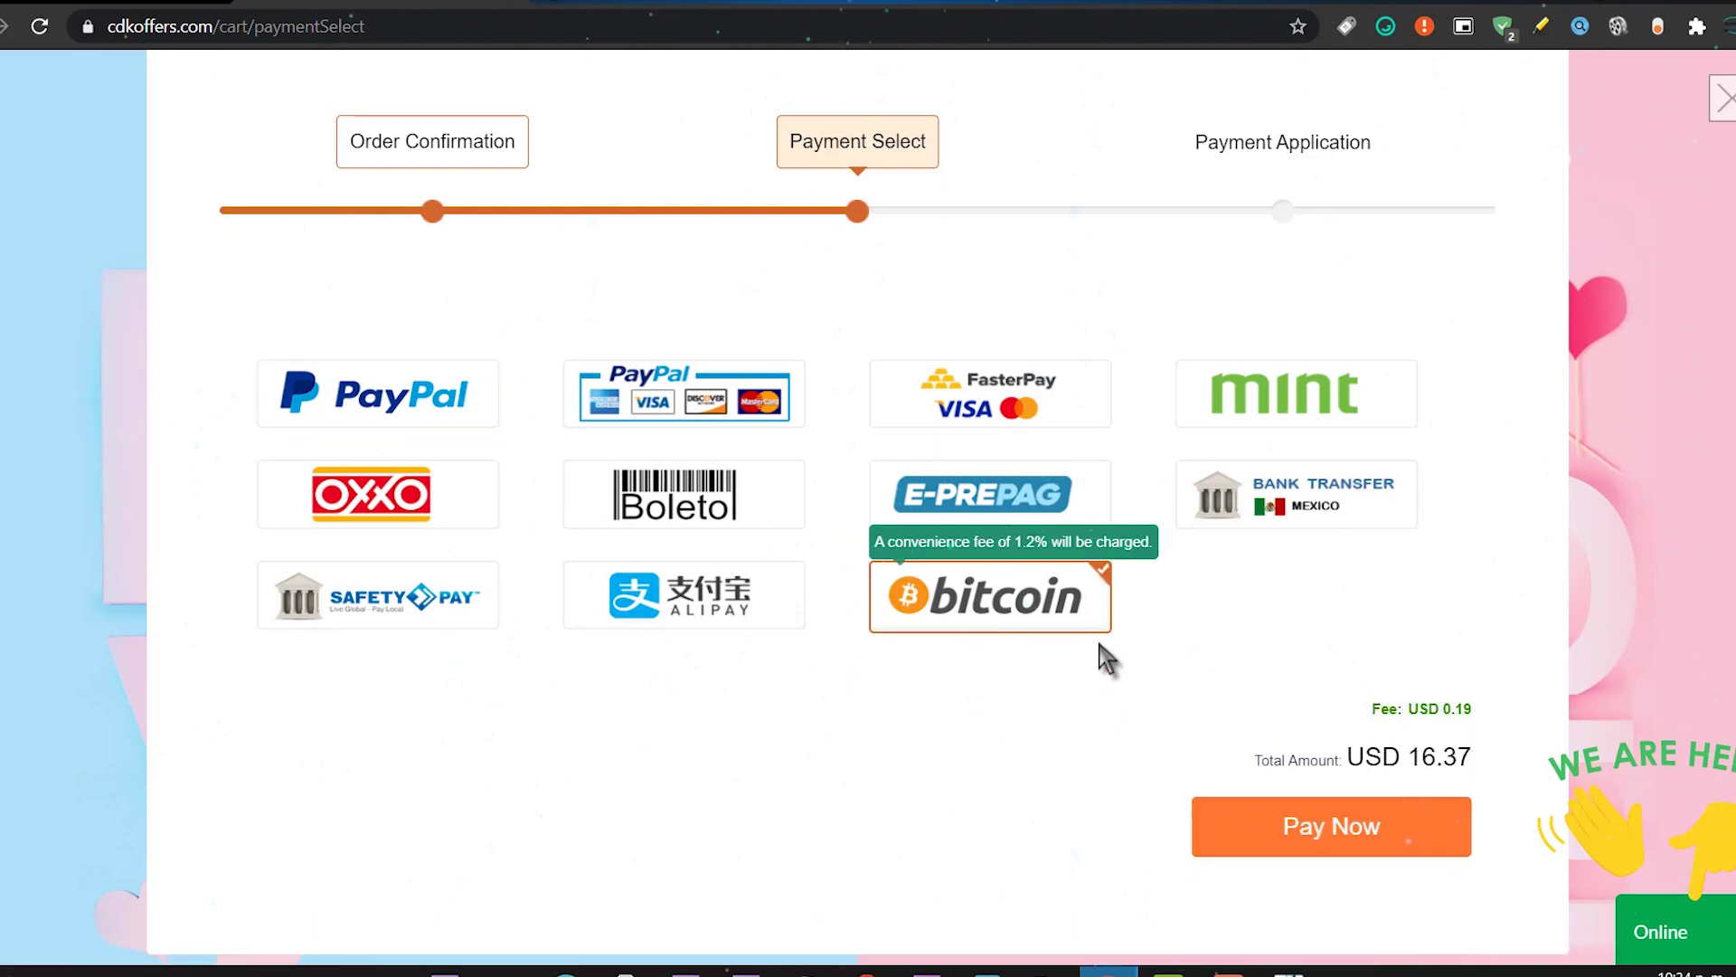
left_click(1317, 800)
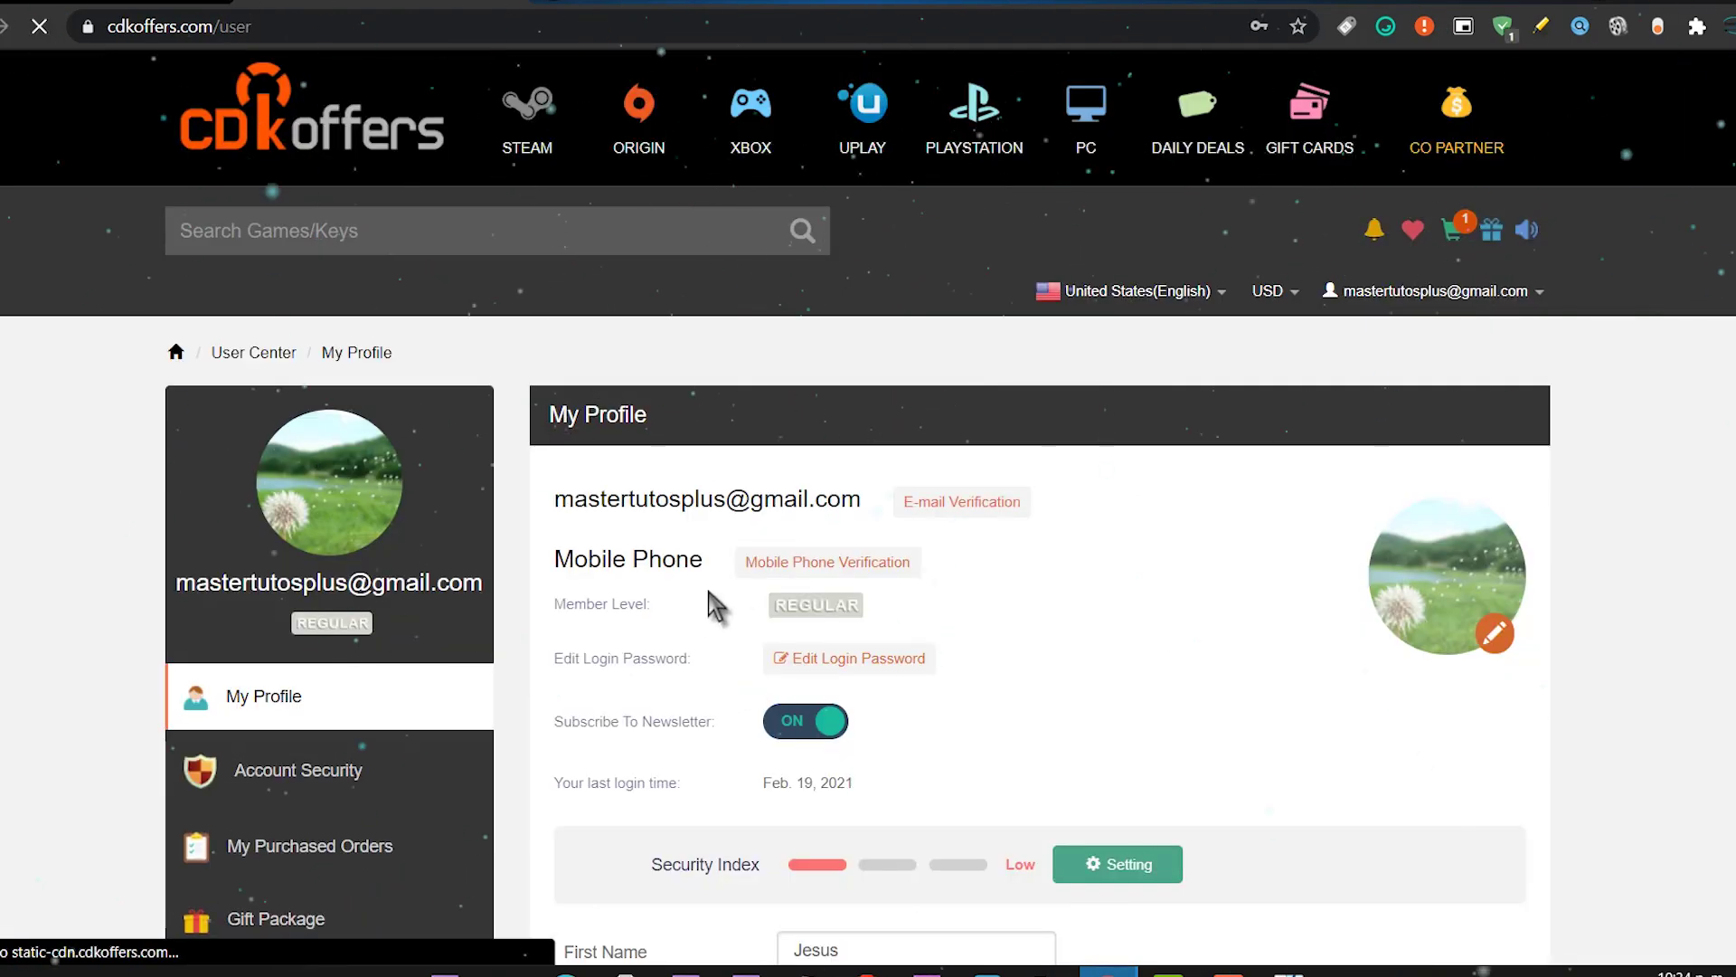
- Open the account's purchased orders and highlight the first order in the list
scroll(344, 385, "down", 5)
left_click(344, 384)
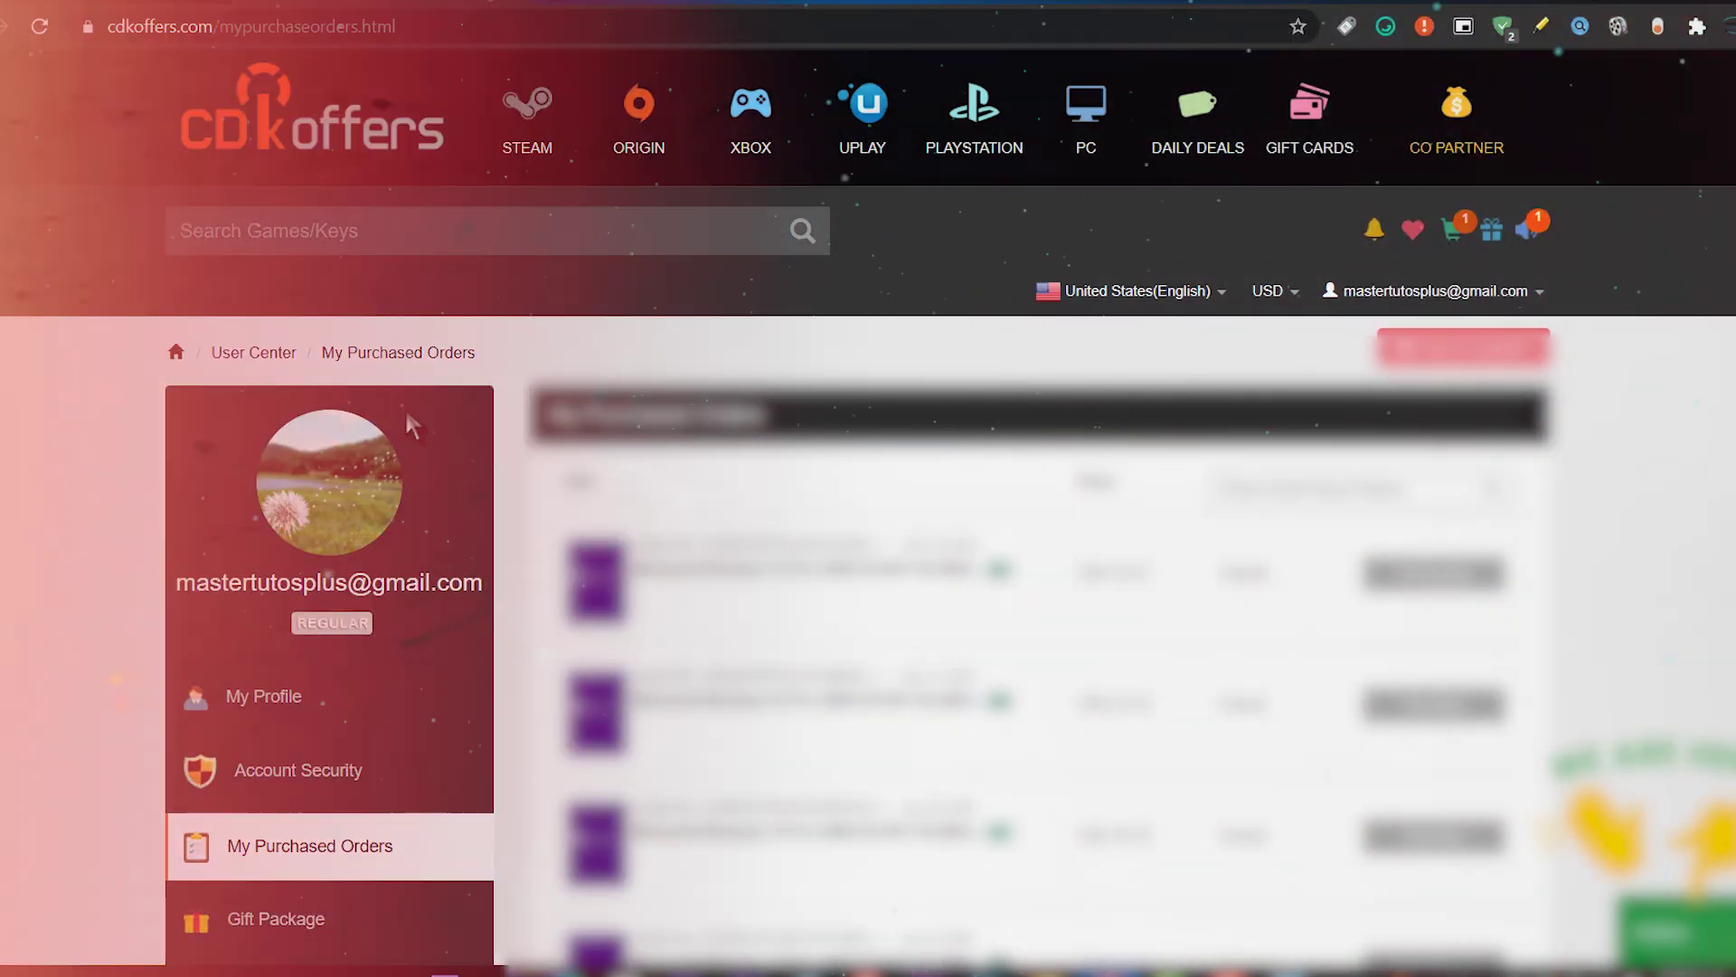
left_click_drag(983, 554, 1000, 591)
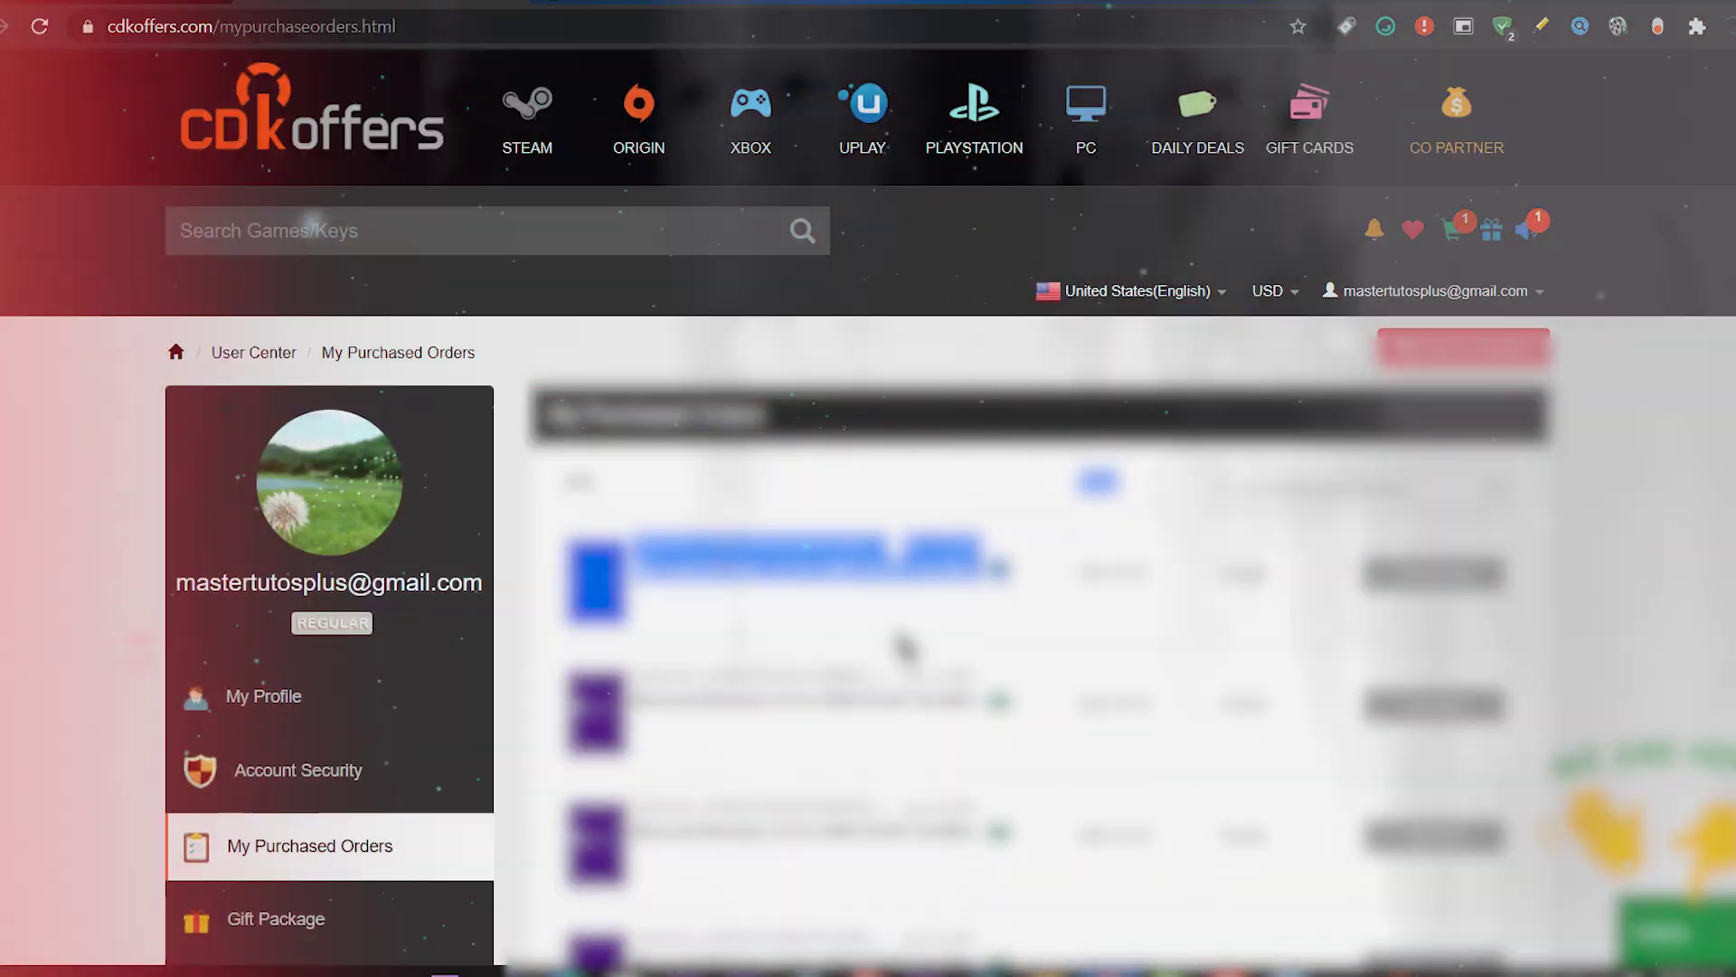
- Switch to the Windows Update and Security settings and open the Activation page
key("super")
left_click(33, 877)
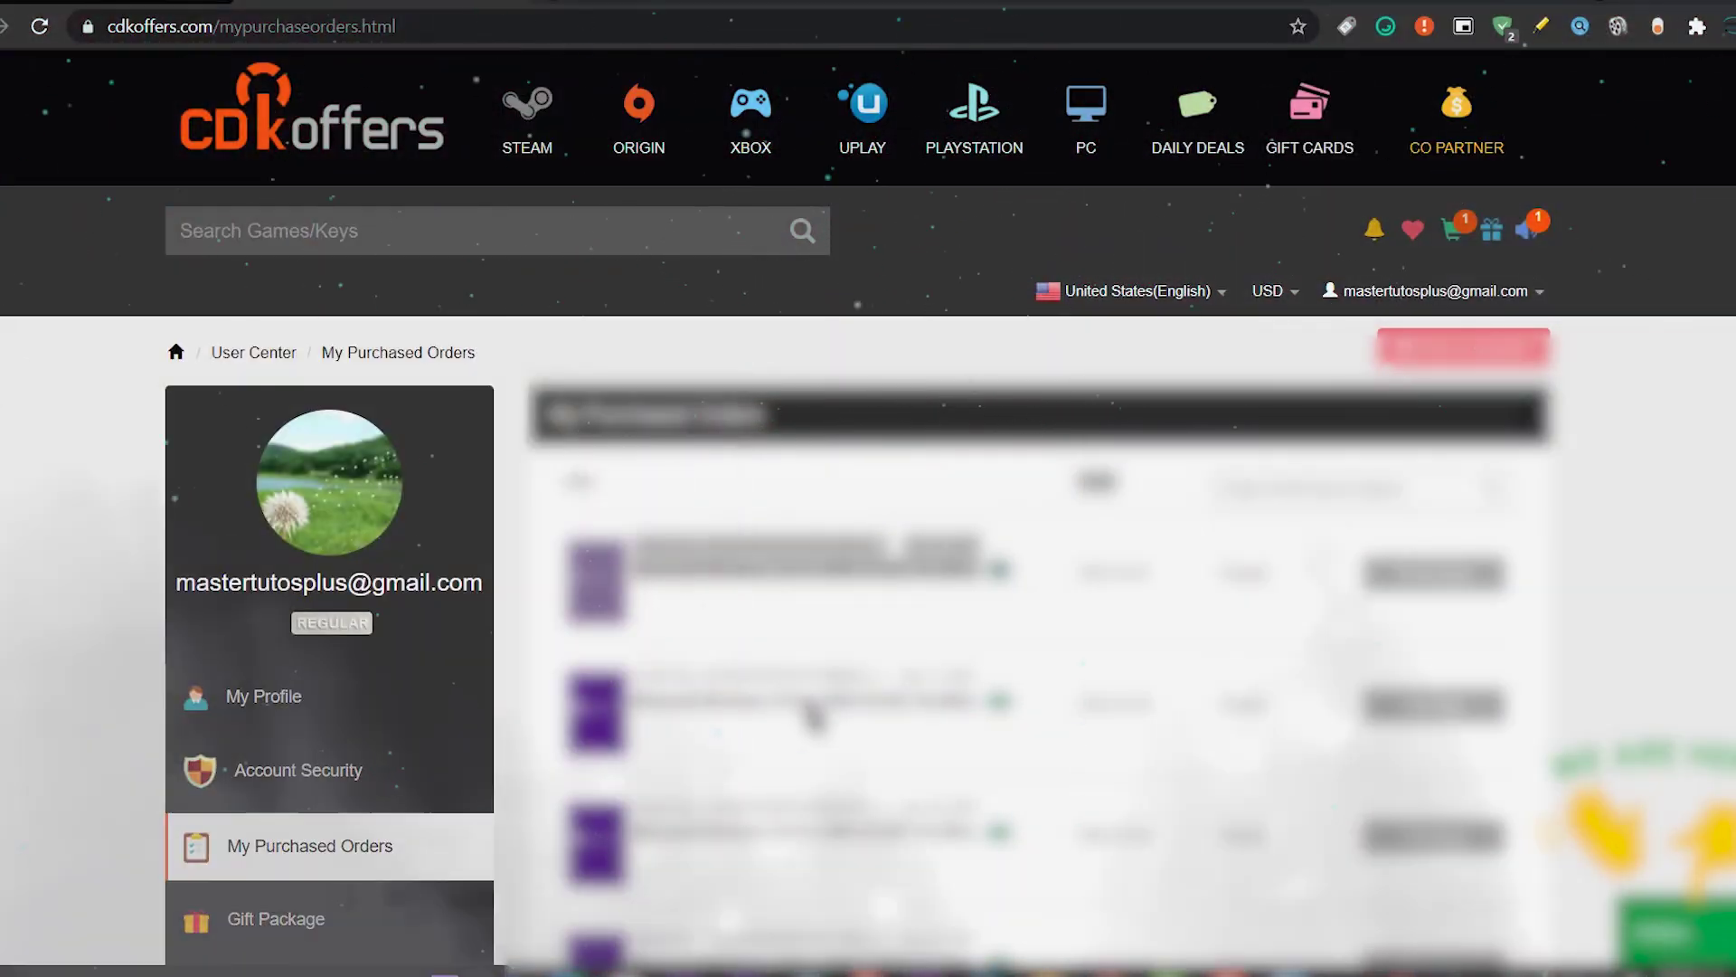
left_click(859, 669)
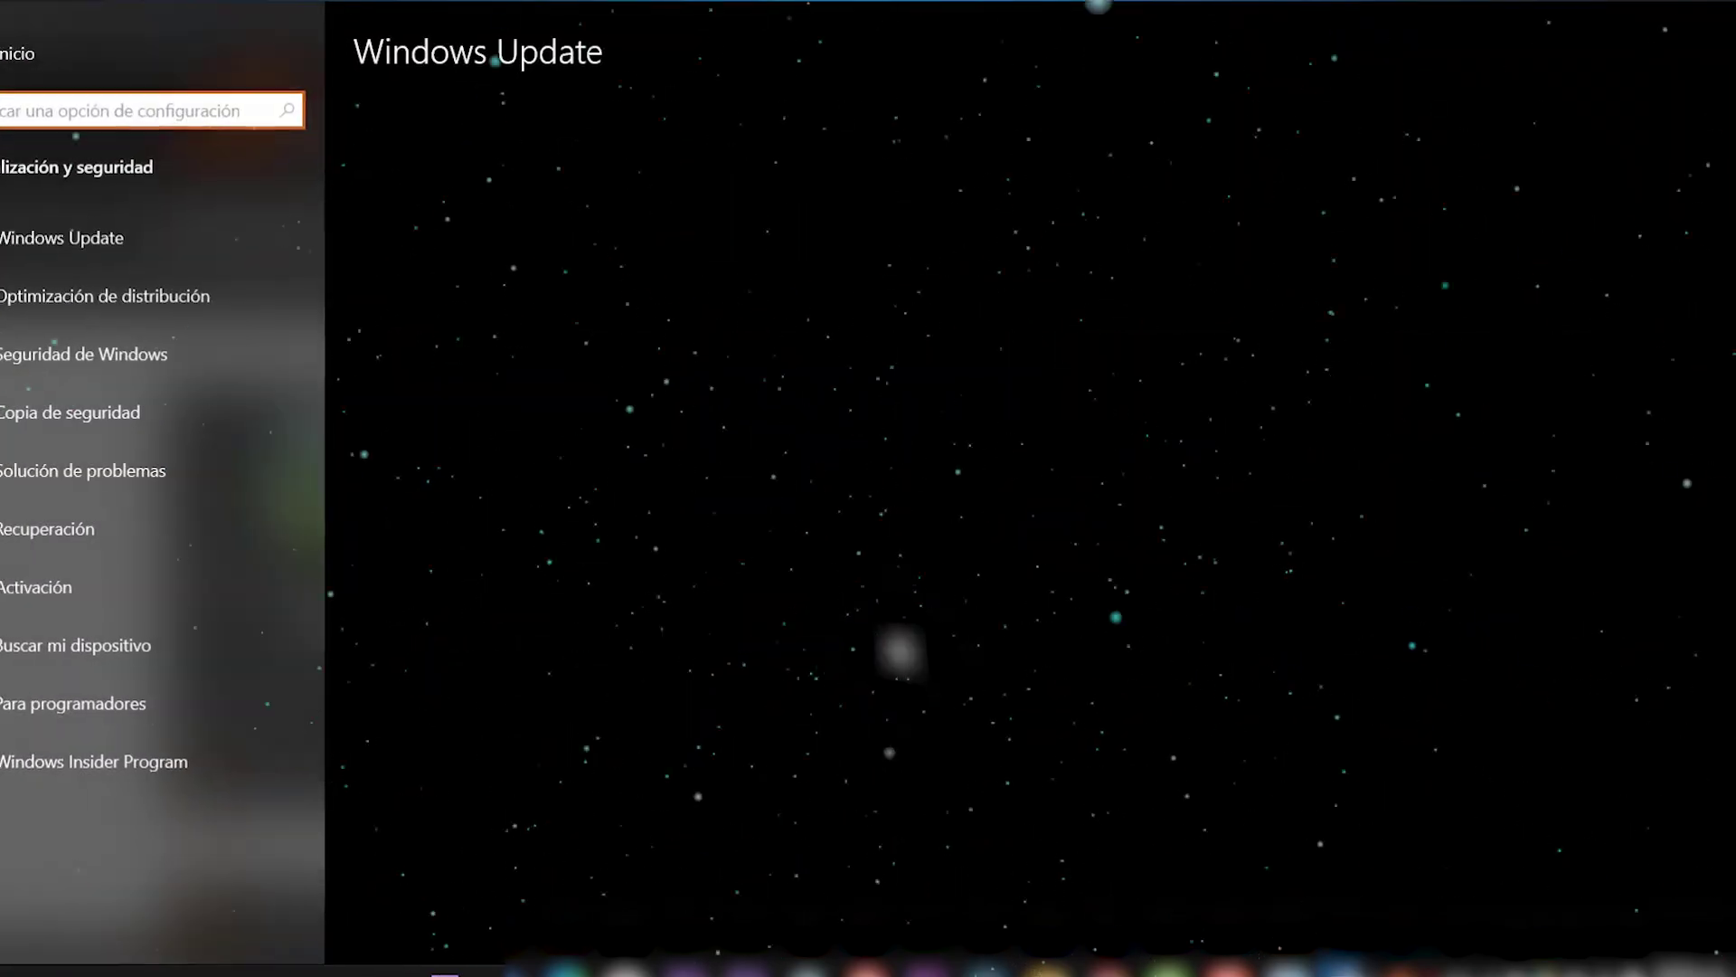
left_click(69, 597)
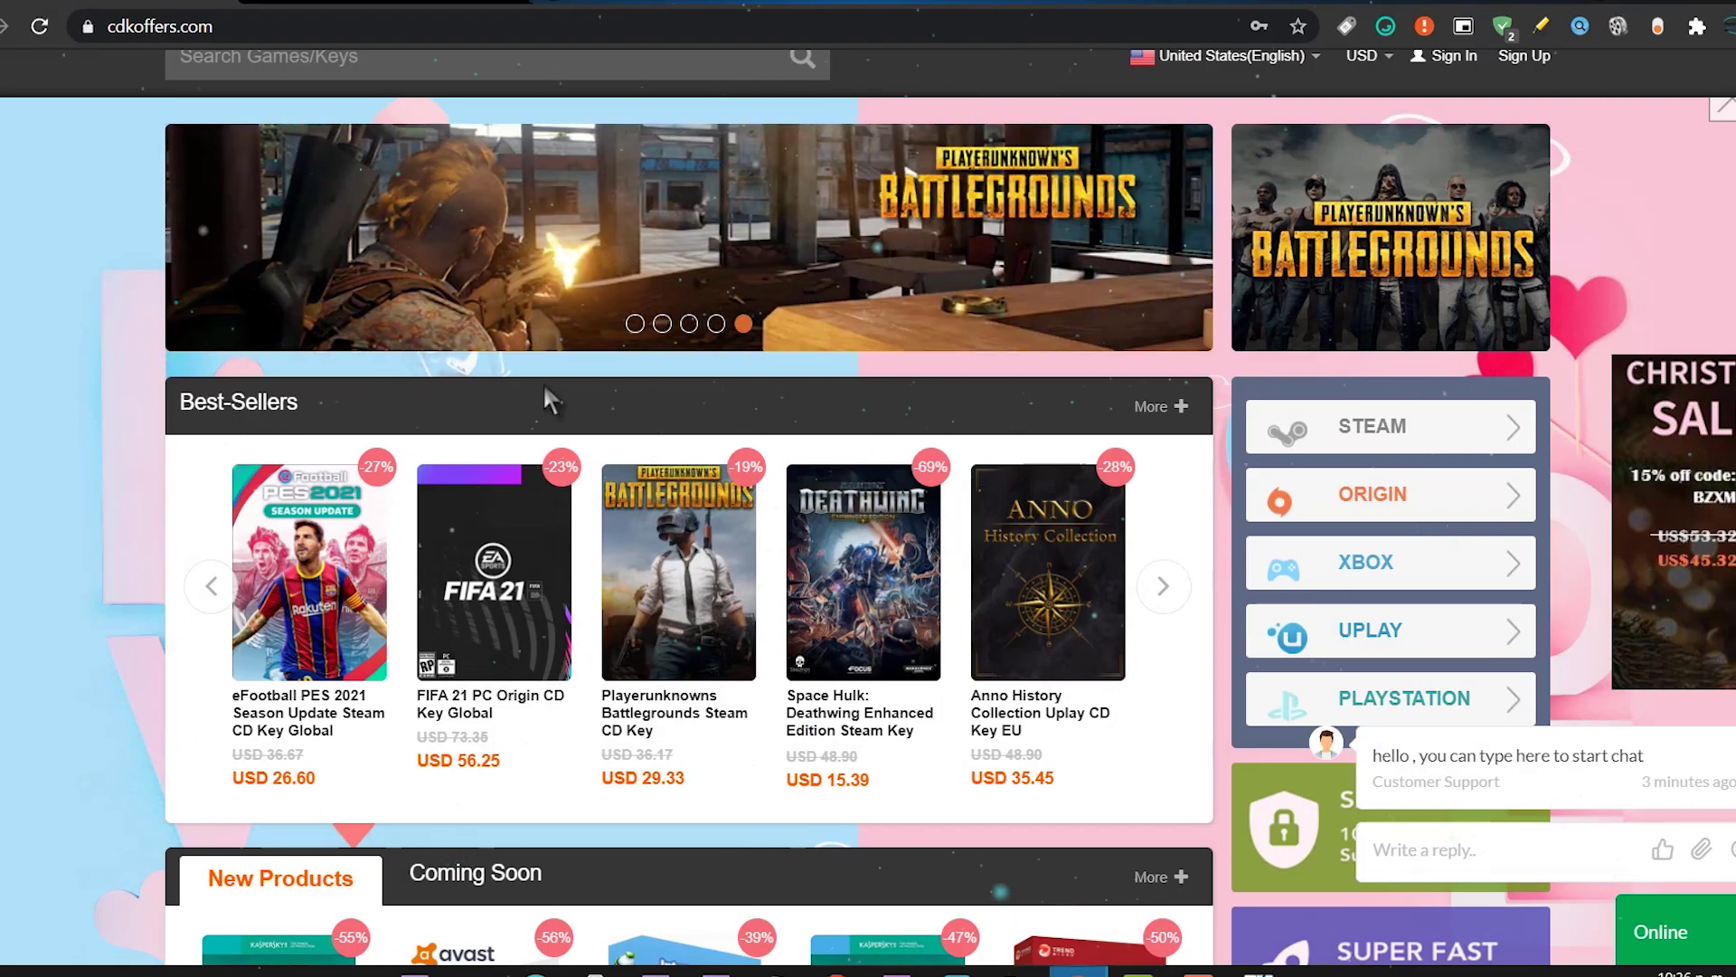
- Search the store from its home page for OFFICE
scroll(586, 571, "down", 4)
scroll(651, 588, "up", 7)
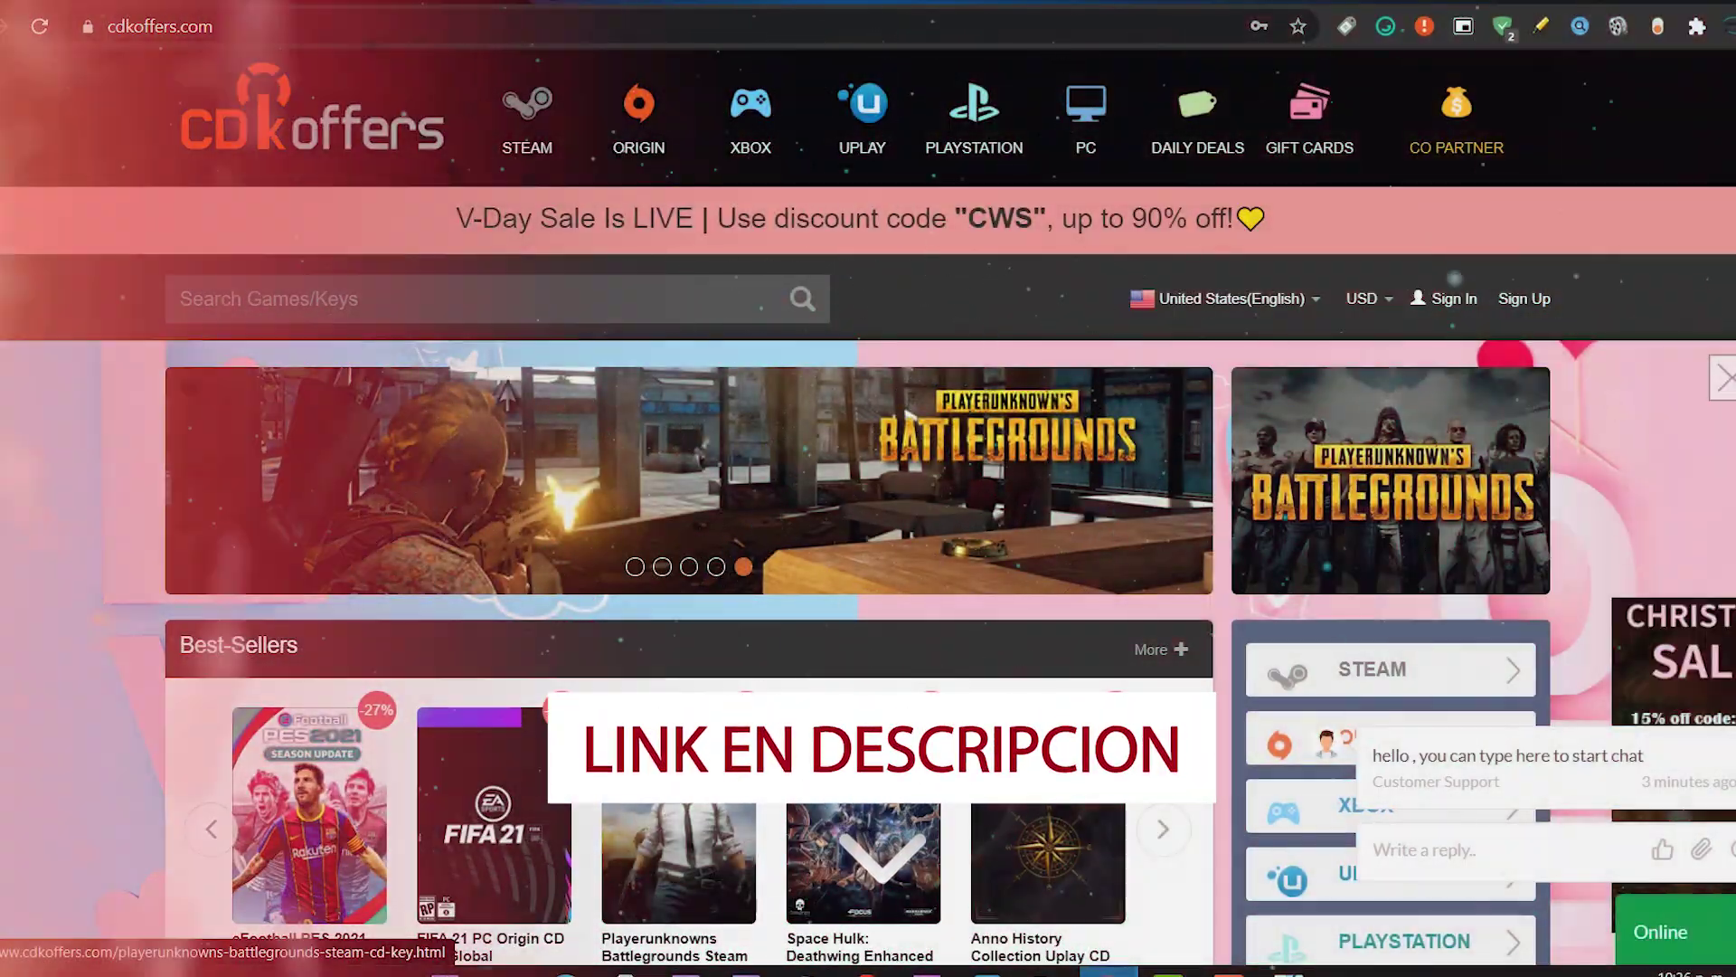
left_click(437, 298)
type("EKL")
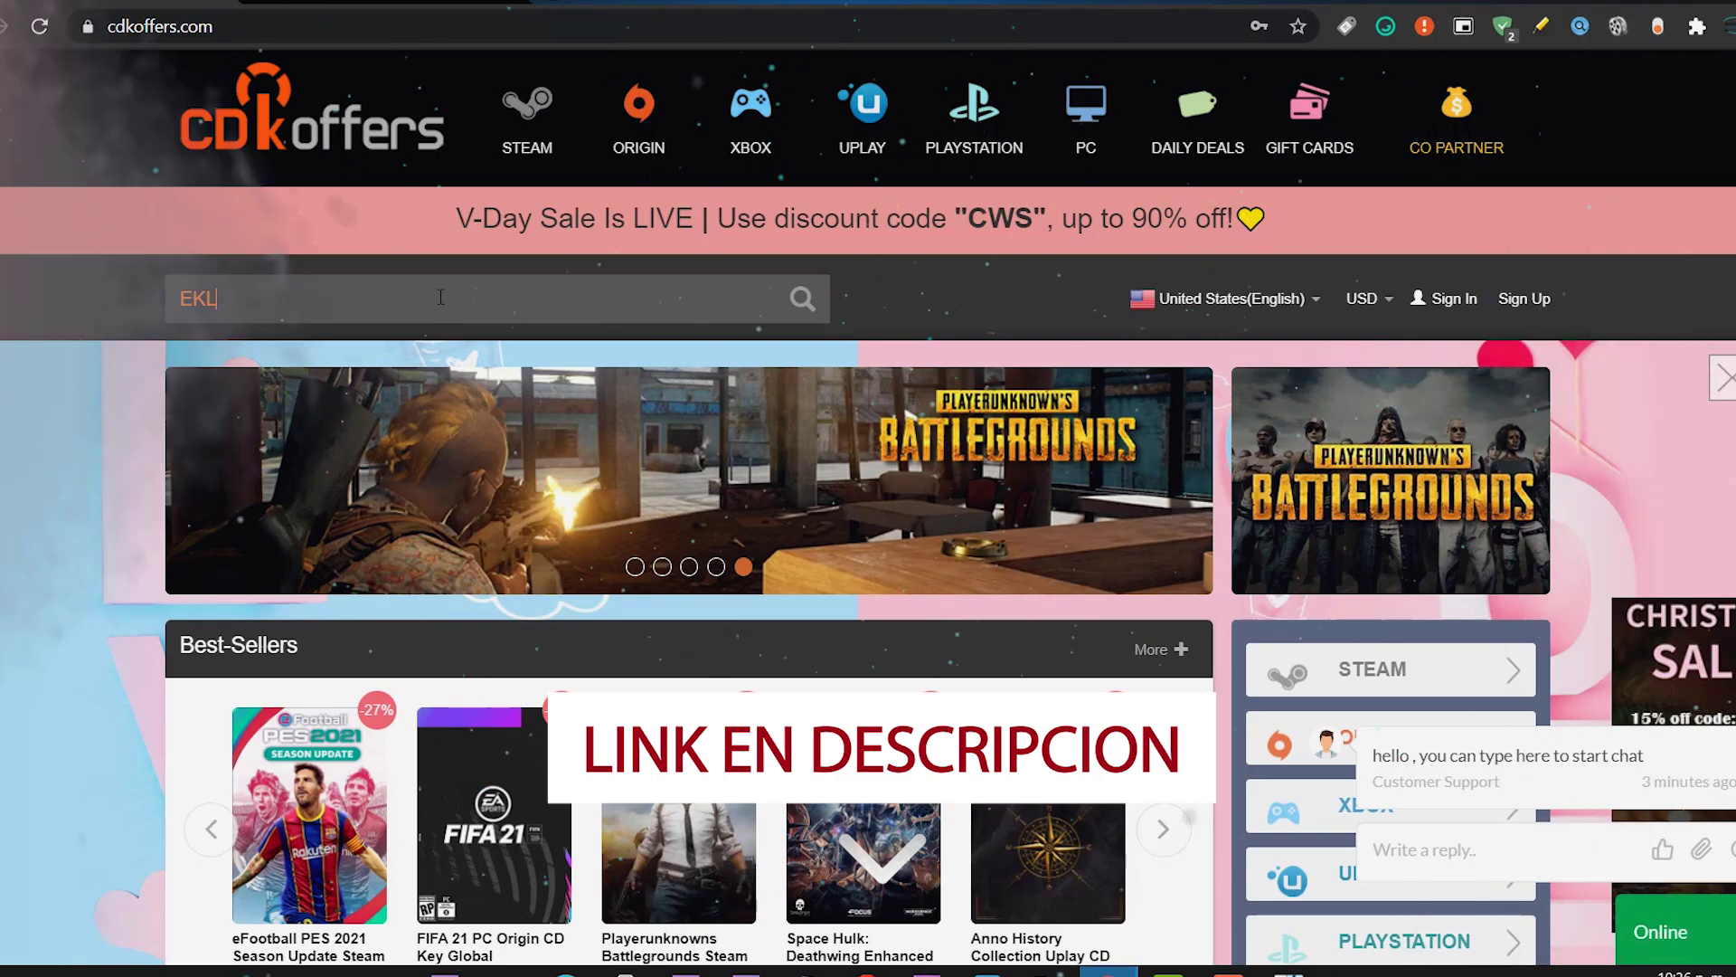
key("BackSpace")
key("BackSpace")
key("BackSpace")
type("OFFER")
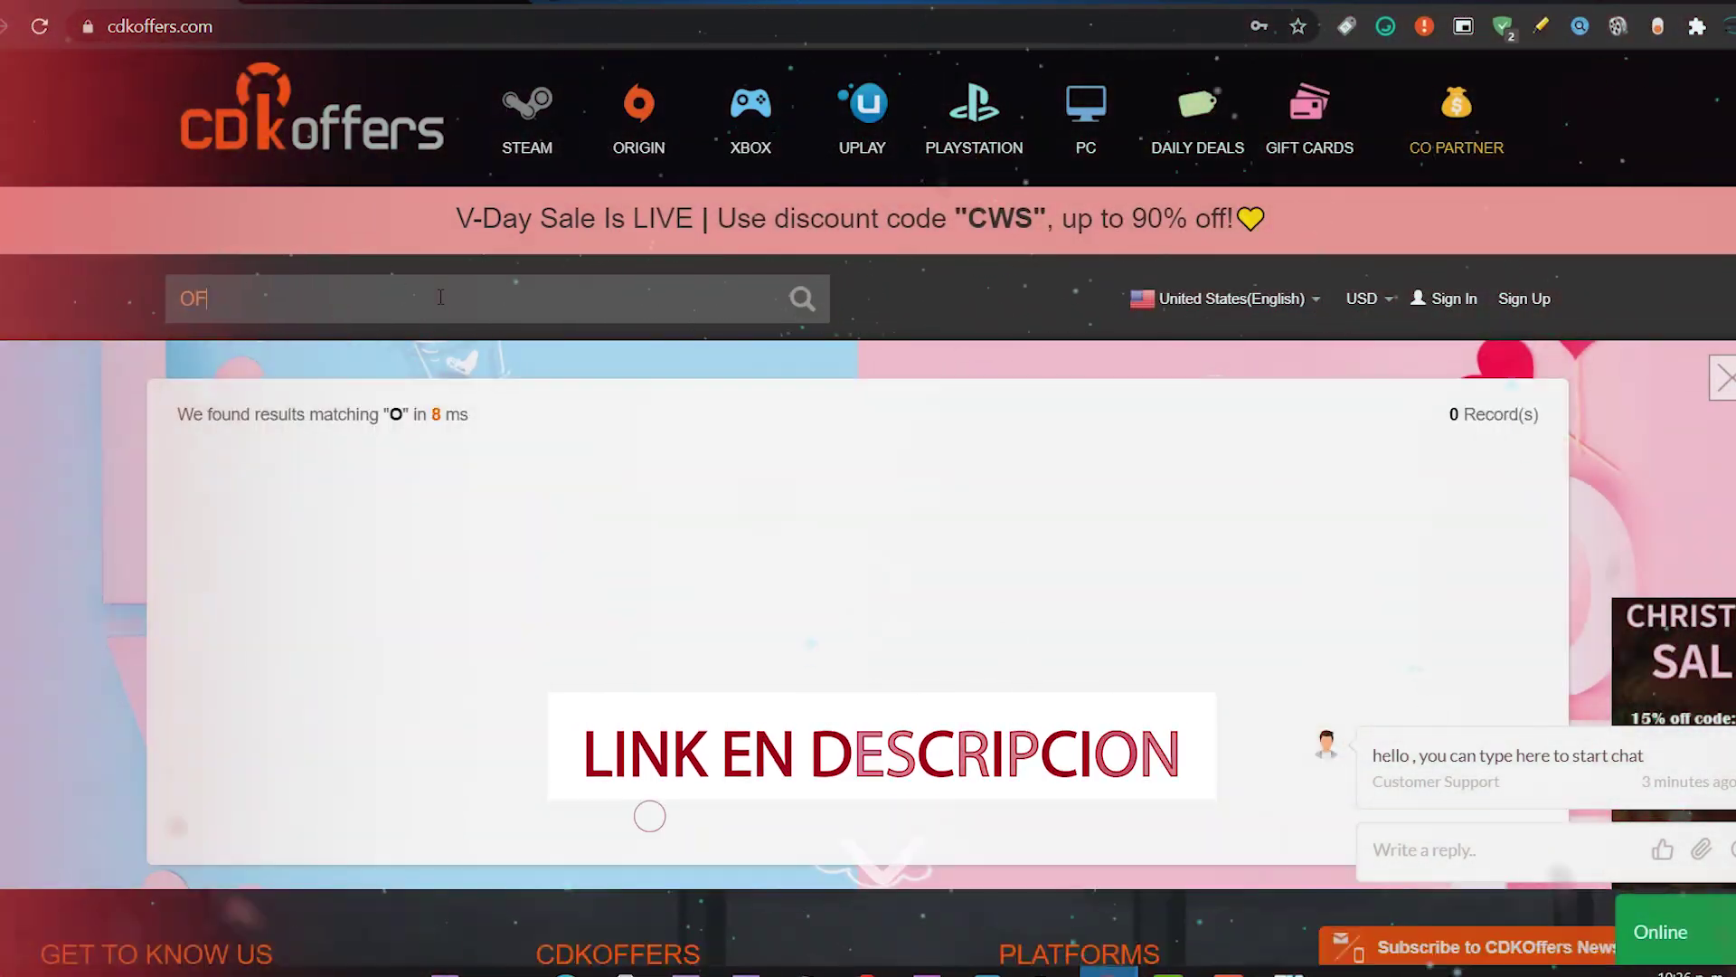
type("E")
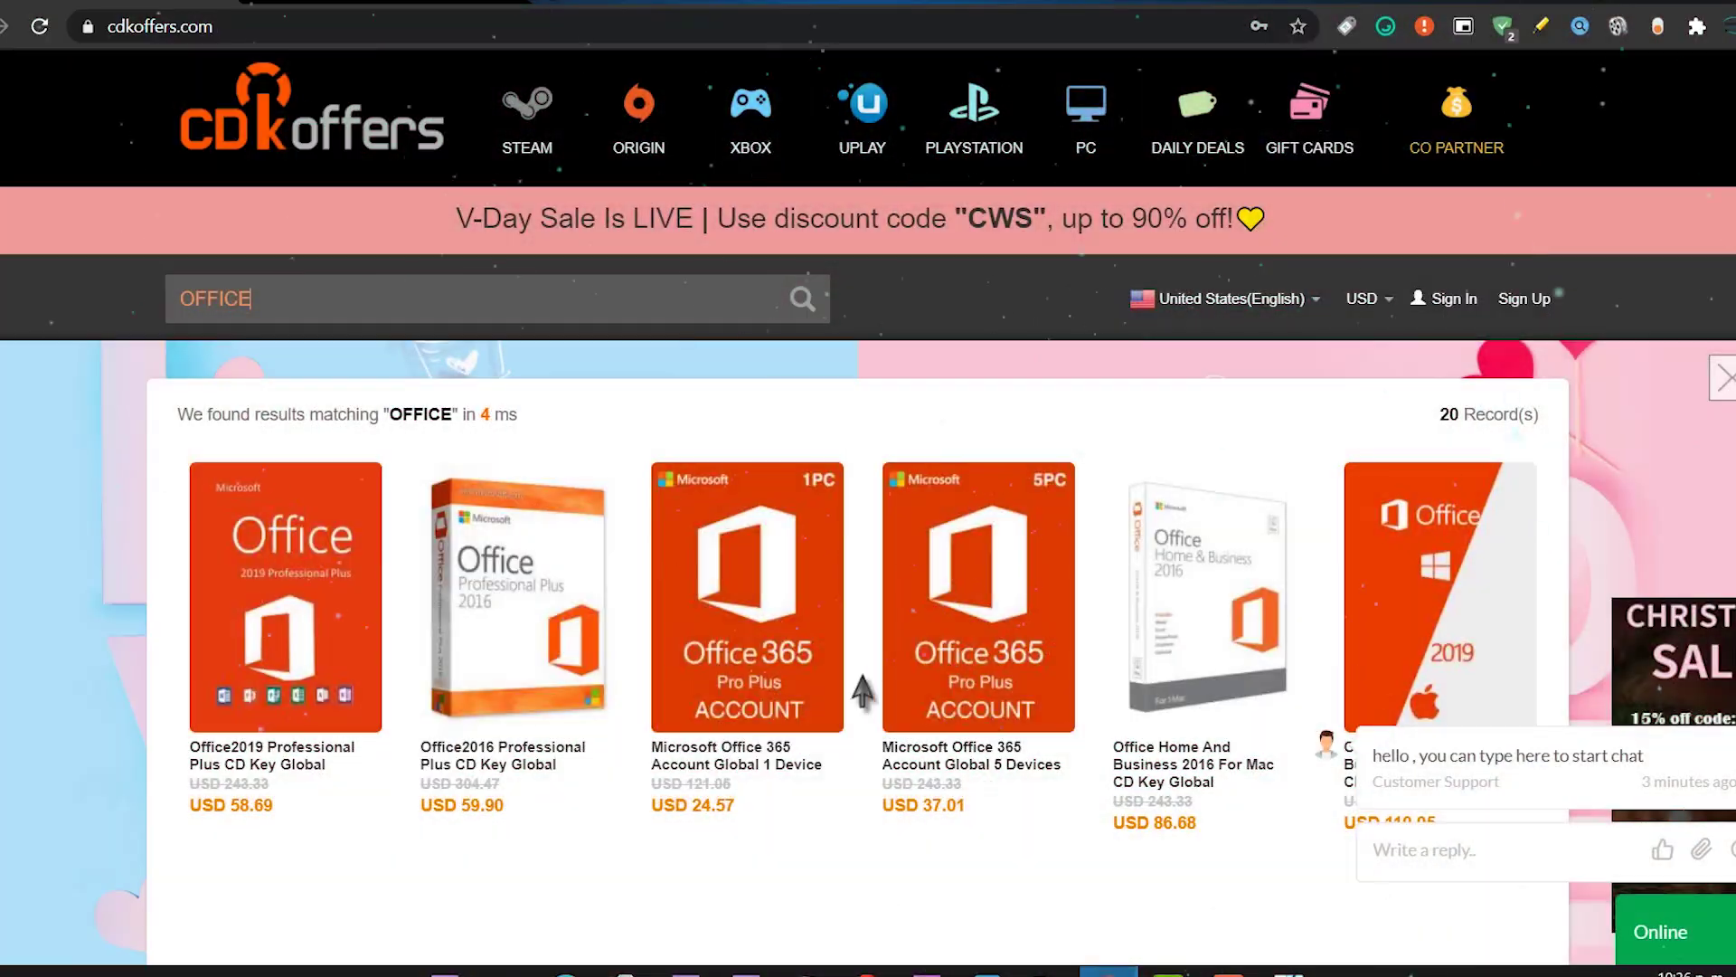
- Look through the Office licence results and their prices
scroll(697, 374, "down", 1)
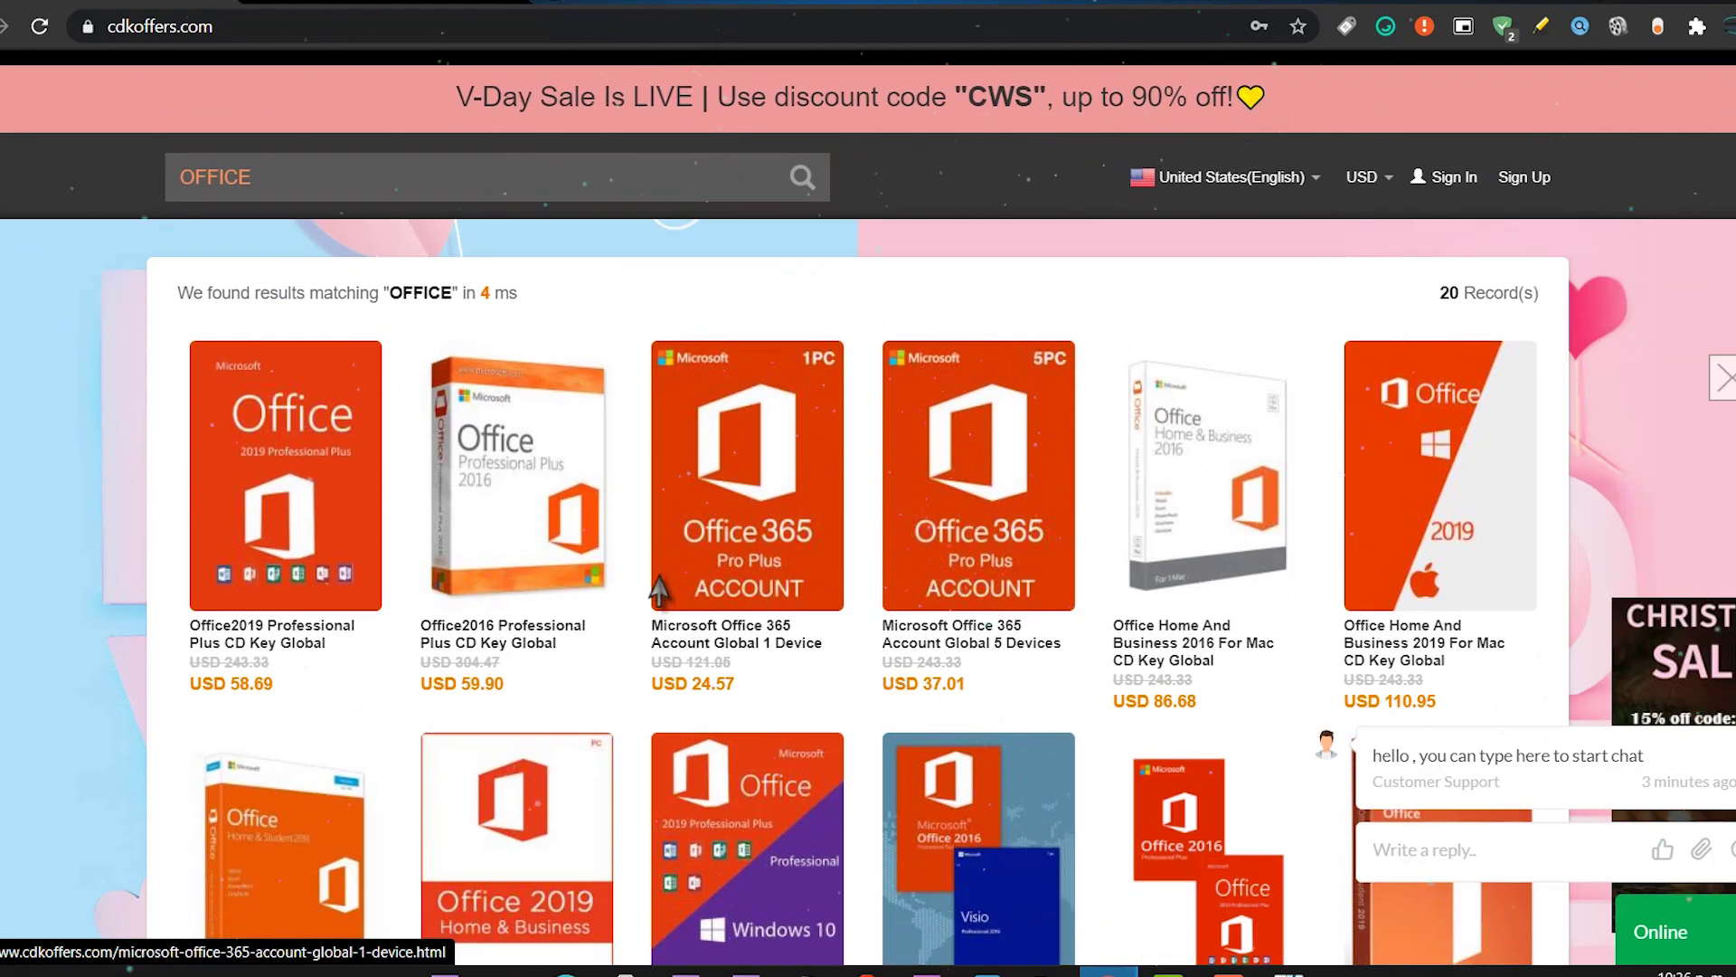
scroll(676, 567, "down", 3)
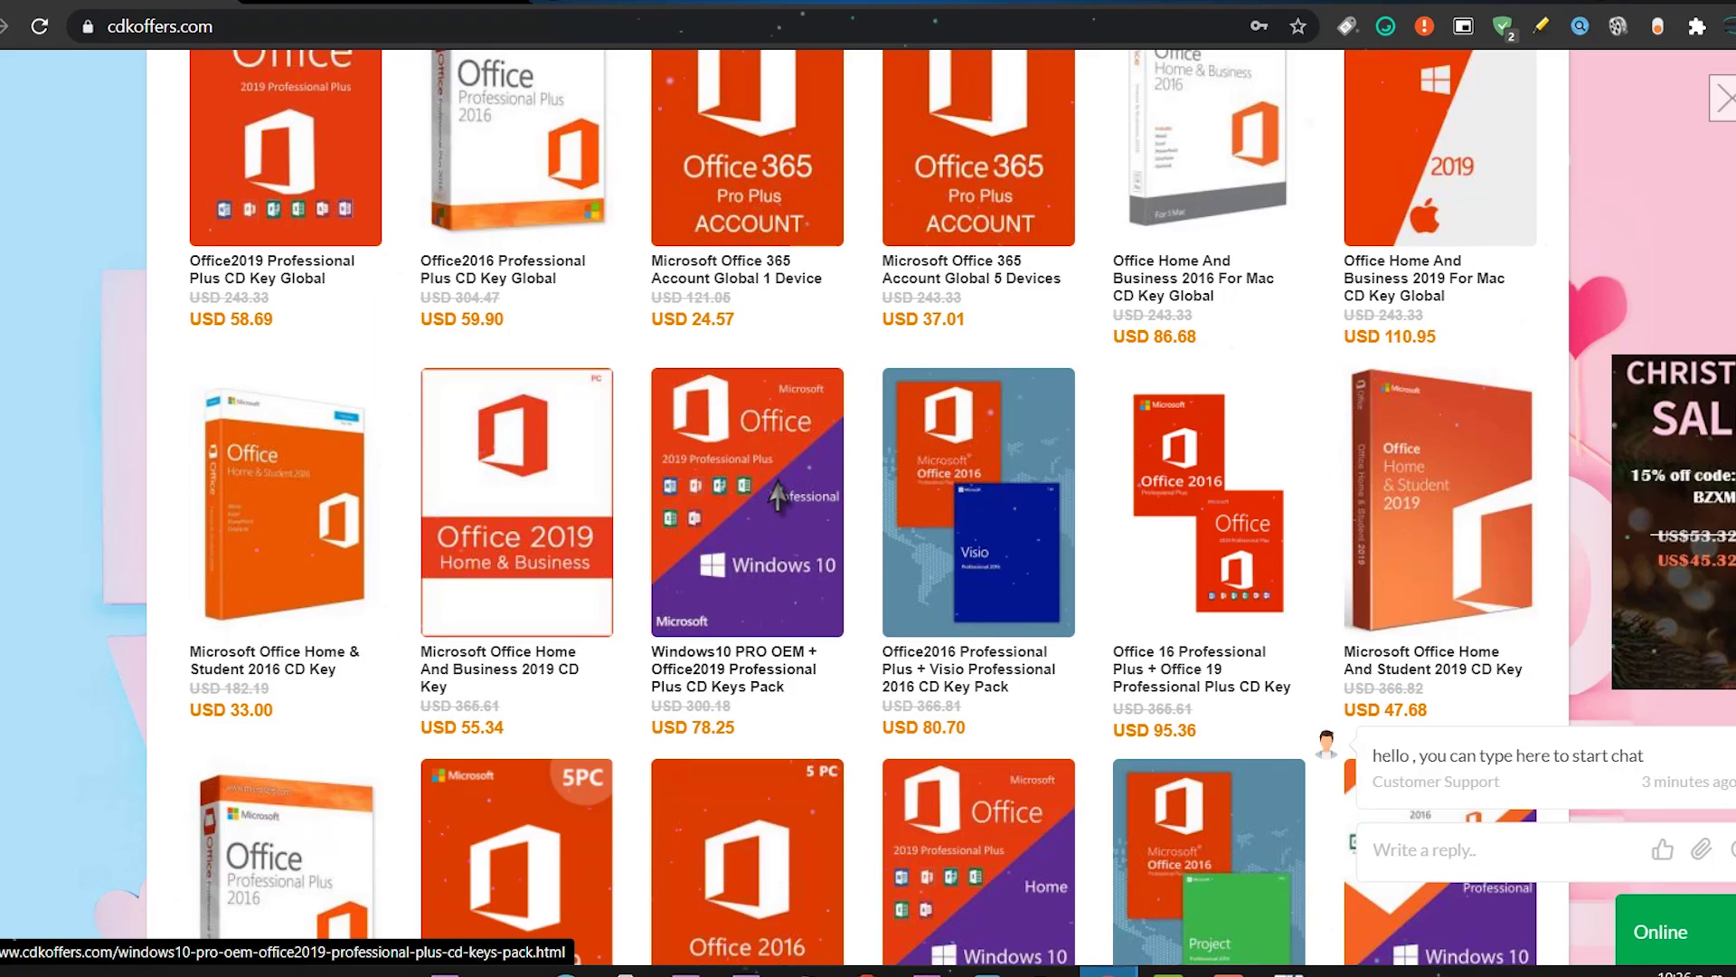
scroll(777, 493, "down", 3)
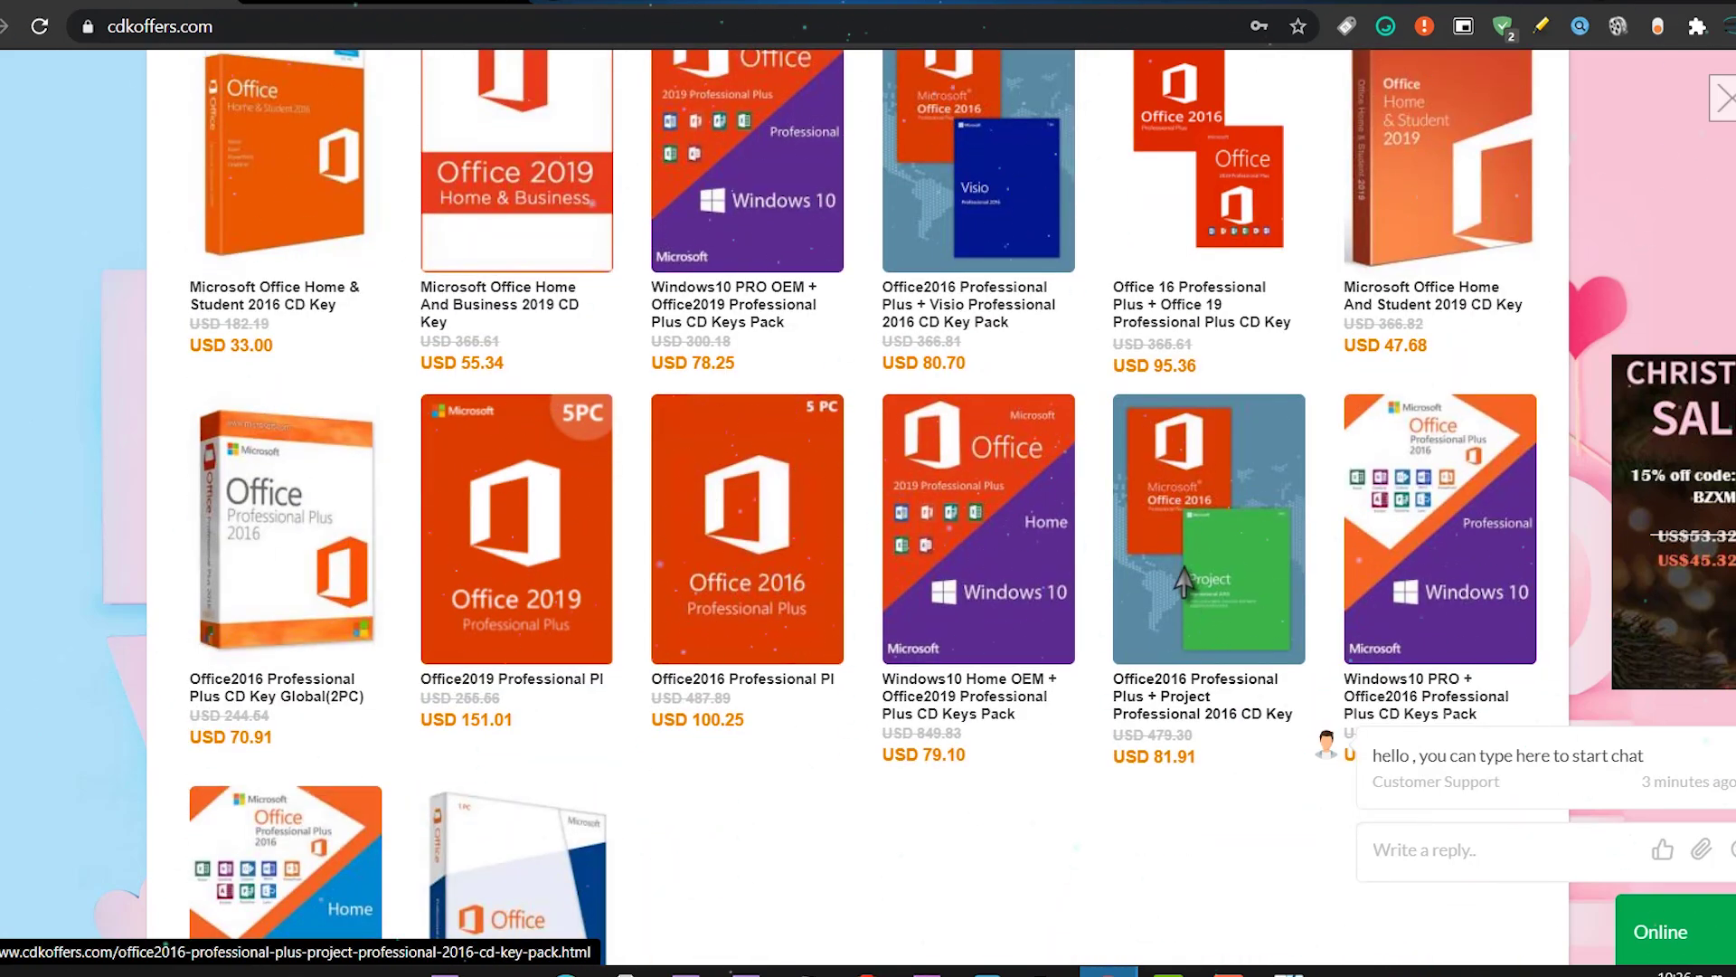
scroll(573, 574, "up", 5)
scroll(717, 555, "down", 3)
scroll(376, 384, "up", 5)
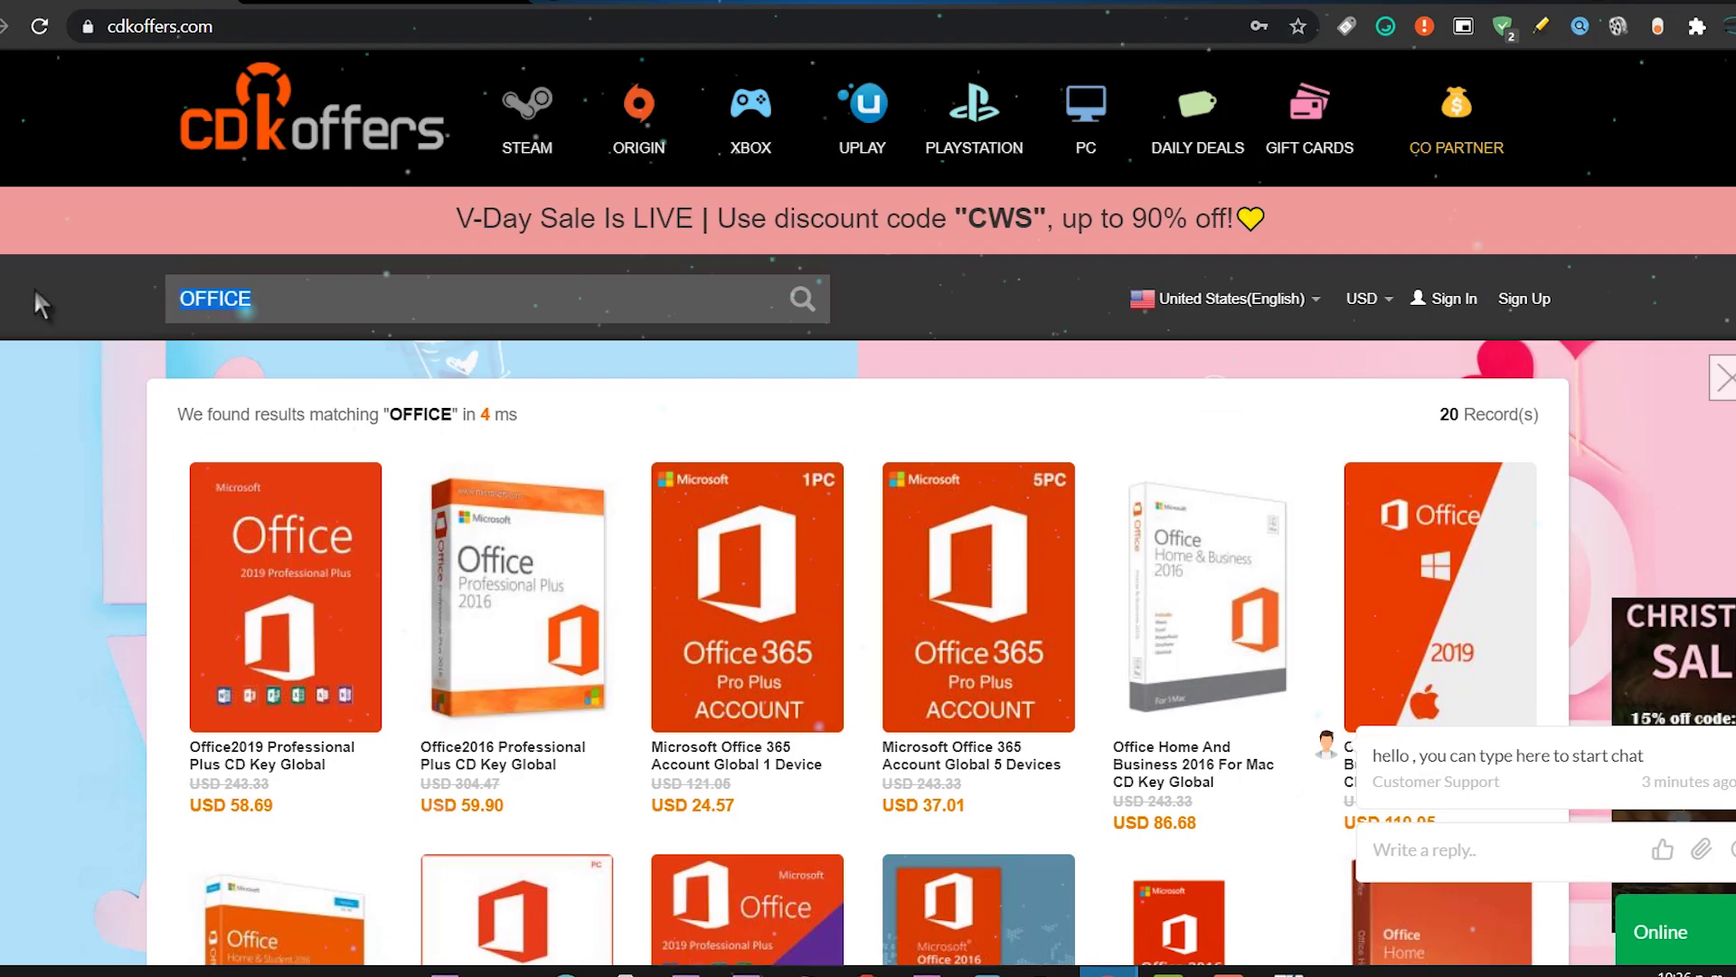
- Search the store for WINDOWS and look through the listed licences
type("WINDOWS")
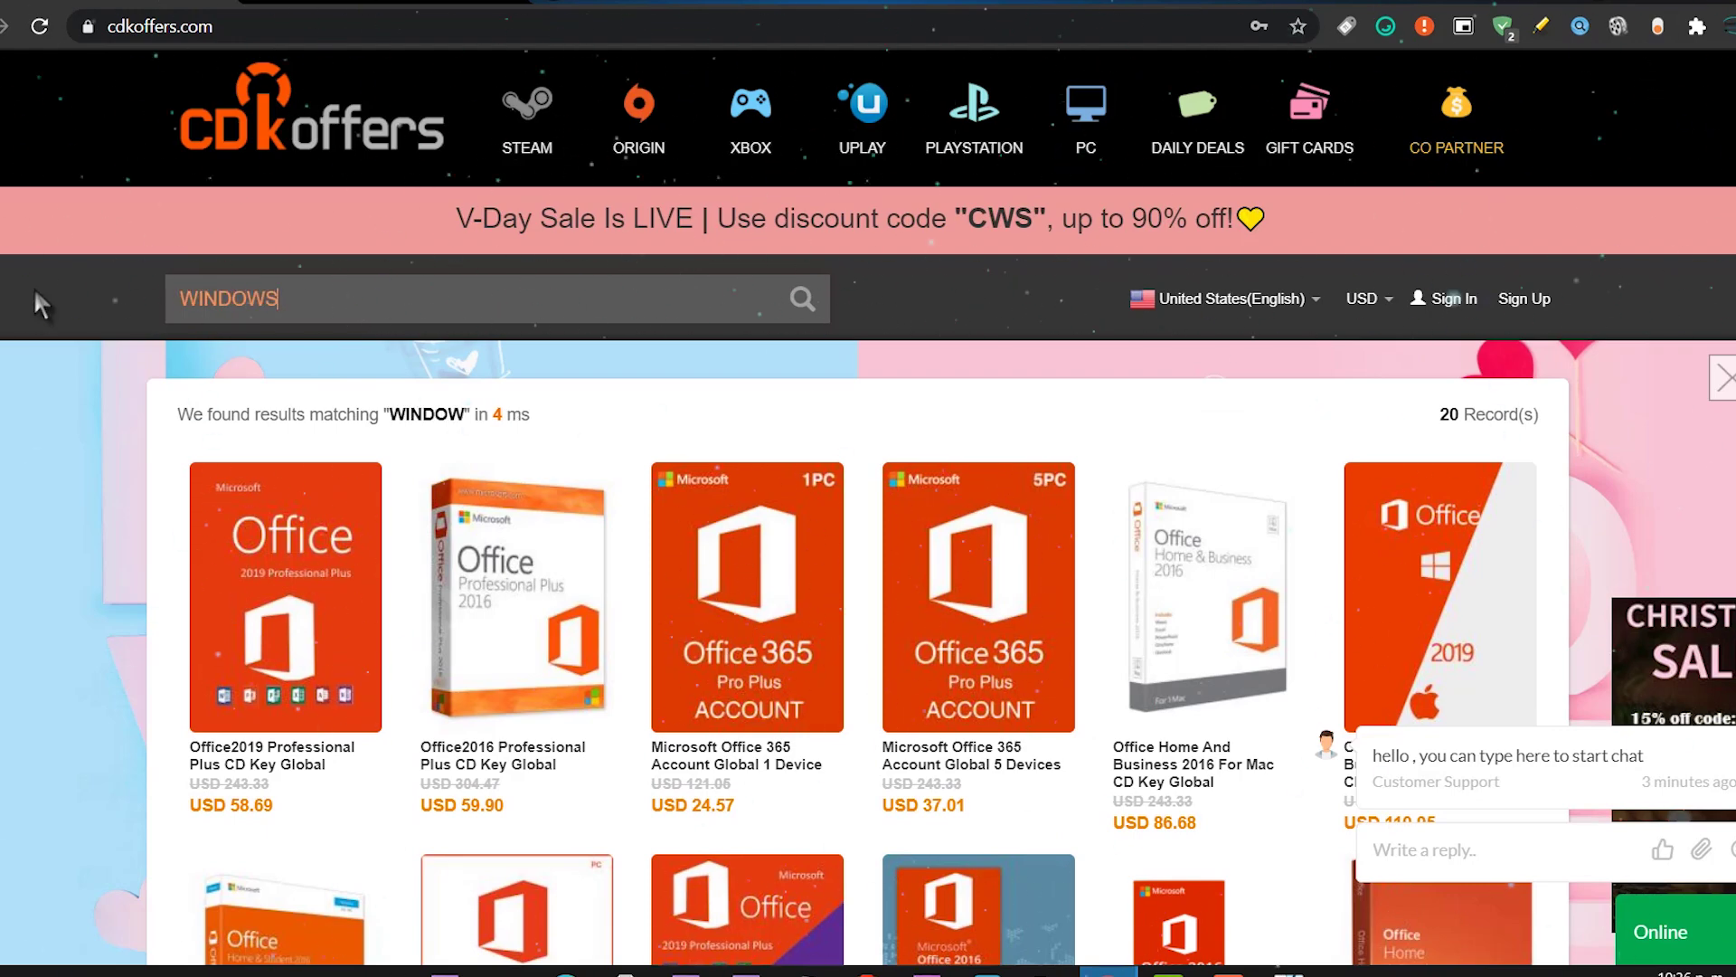
scroll(641, 574, "down", 3)
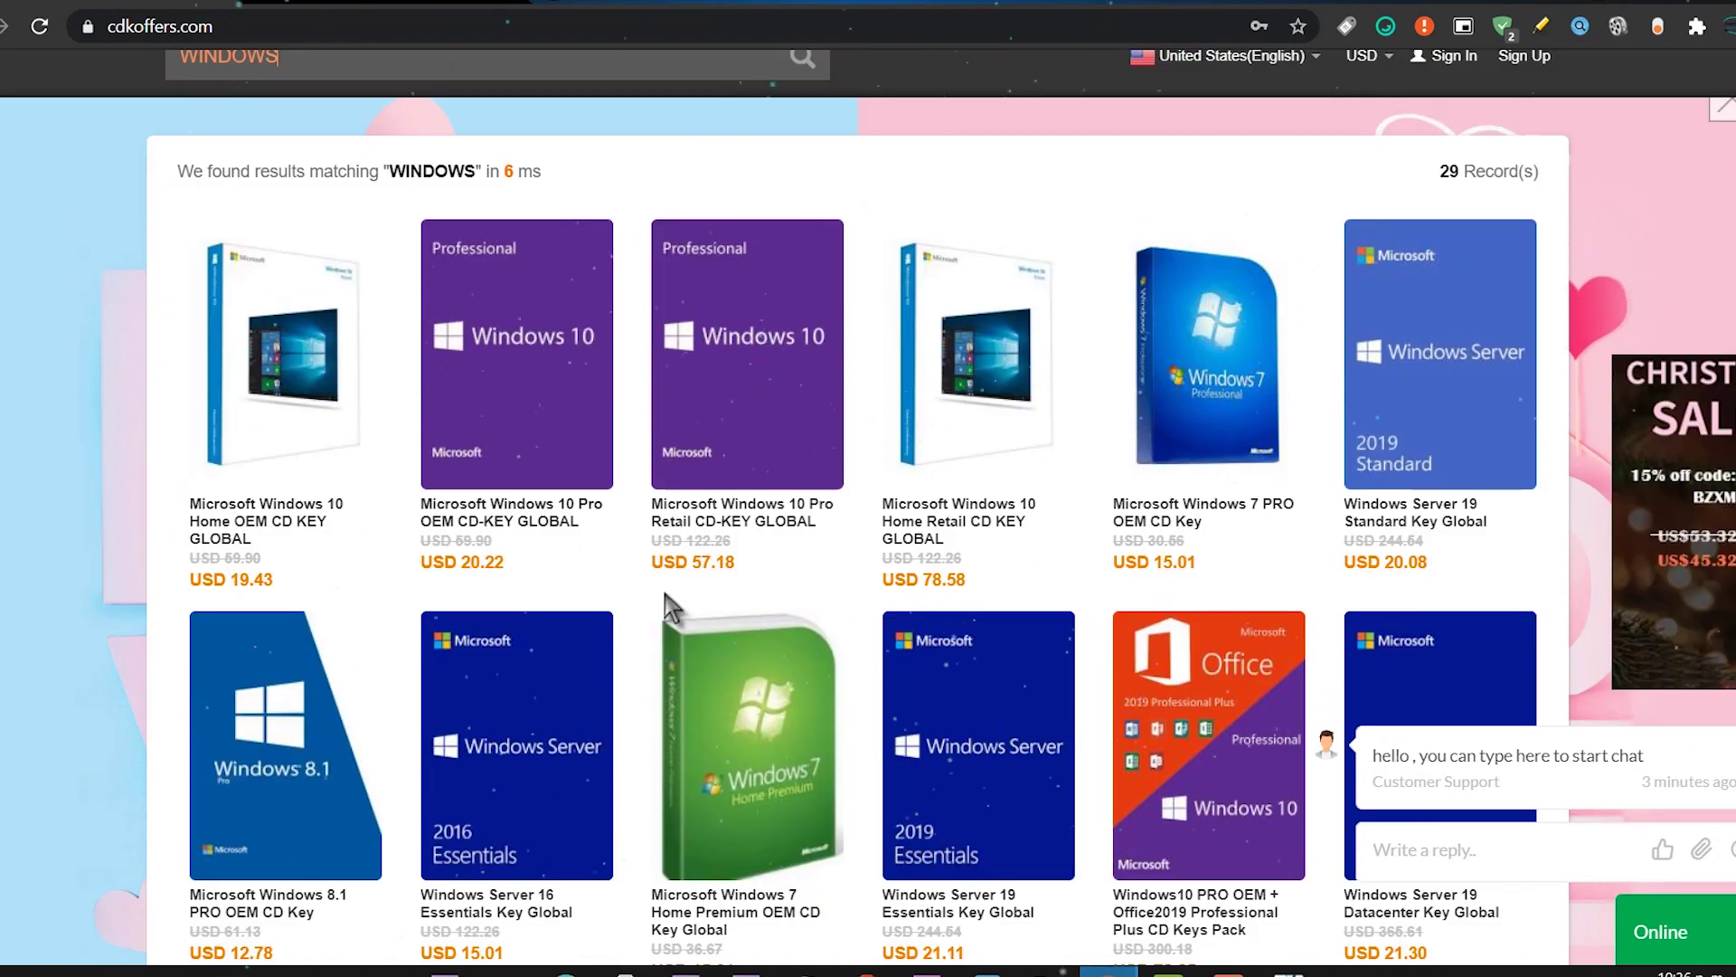
scroll(680, 612, "down", 12)
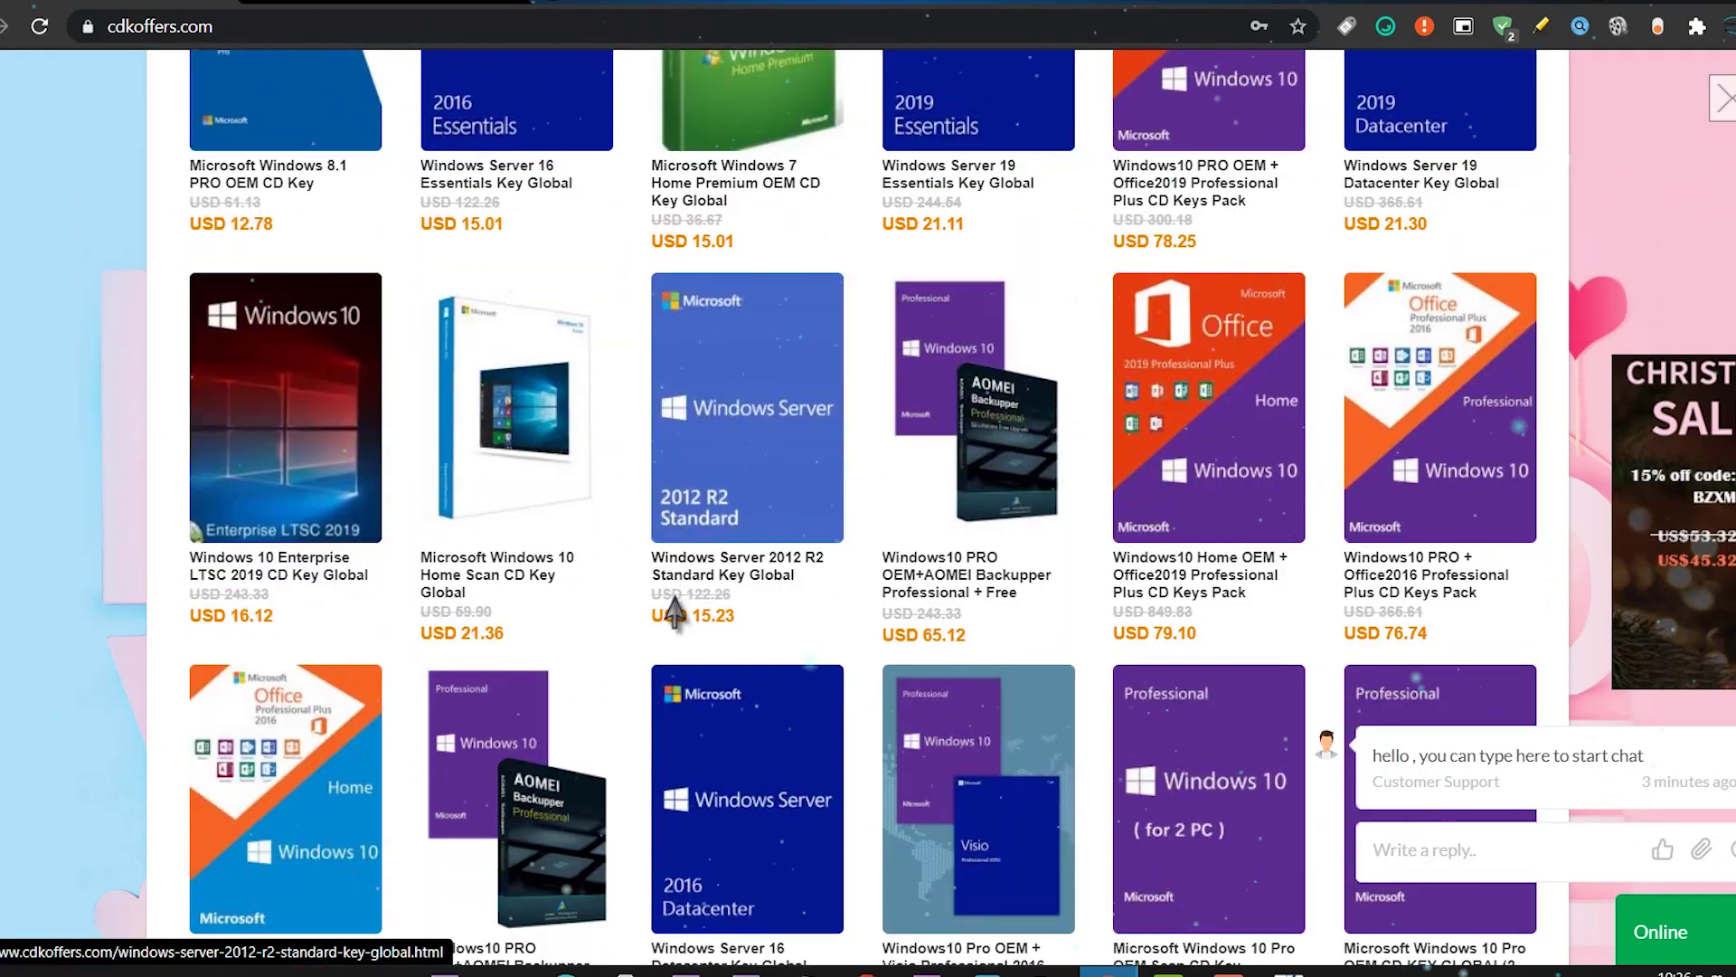
scroll(676, 630, "up", 15)
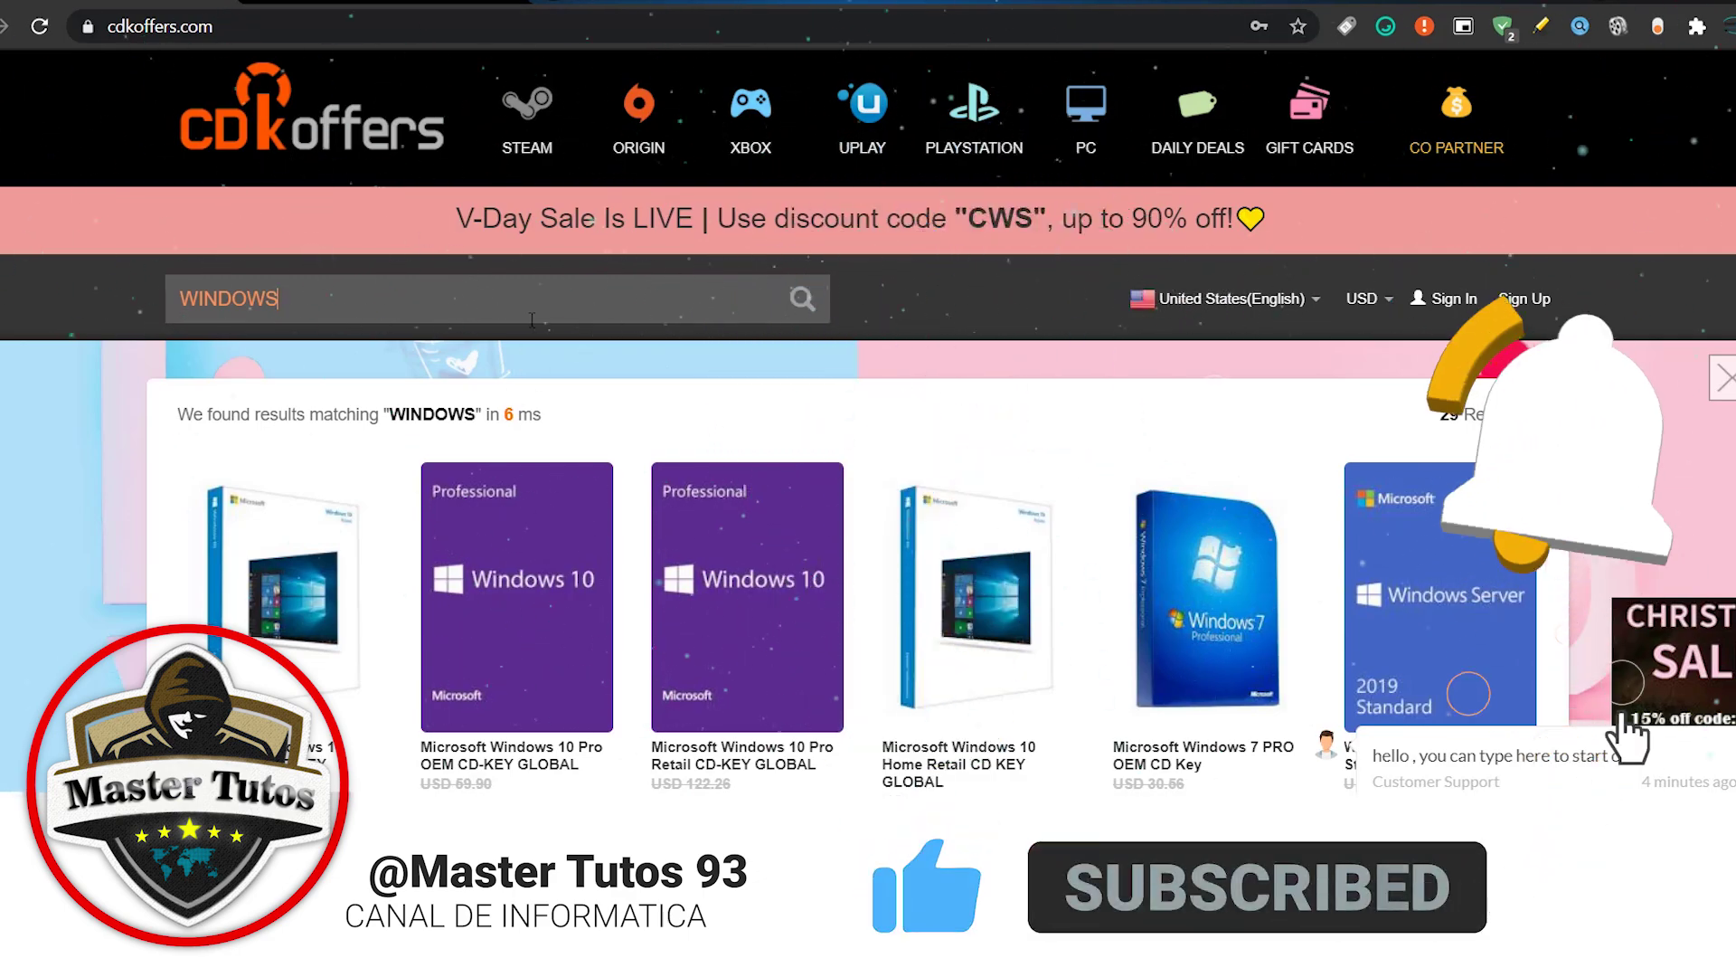
scroll(426, 507, "down", 2)
scroll(427, 506, "down", 10)
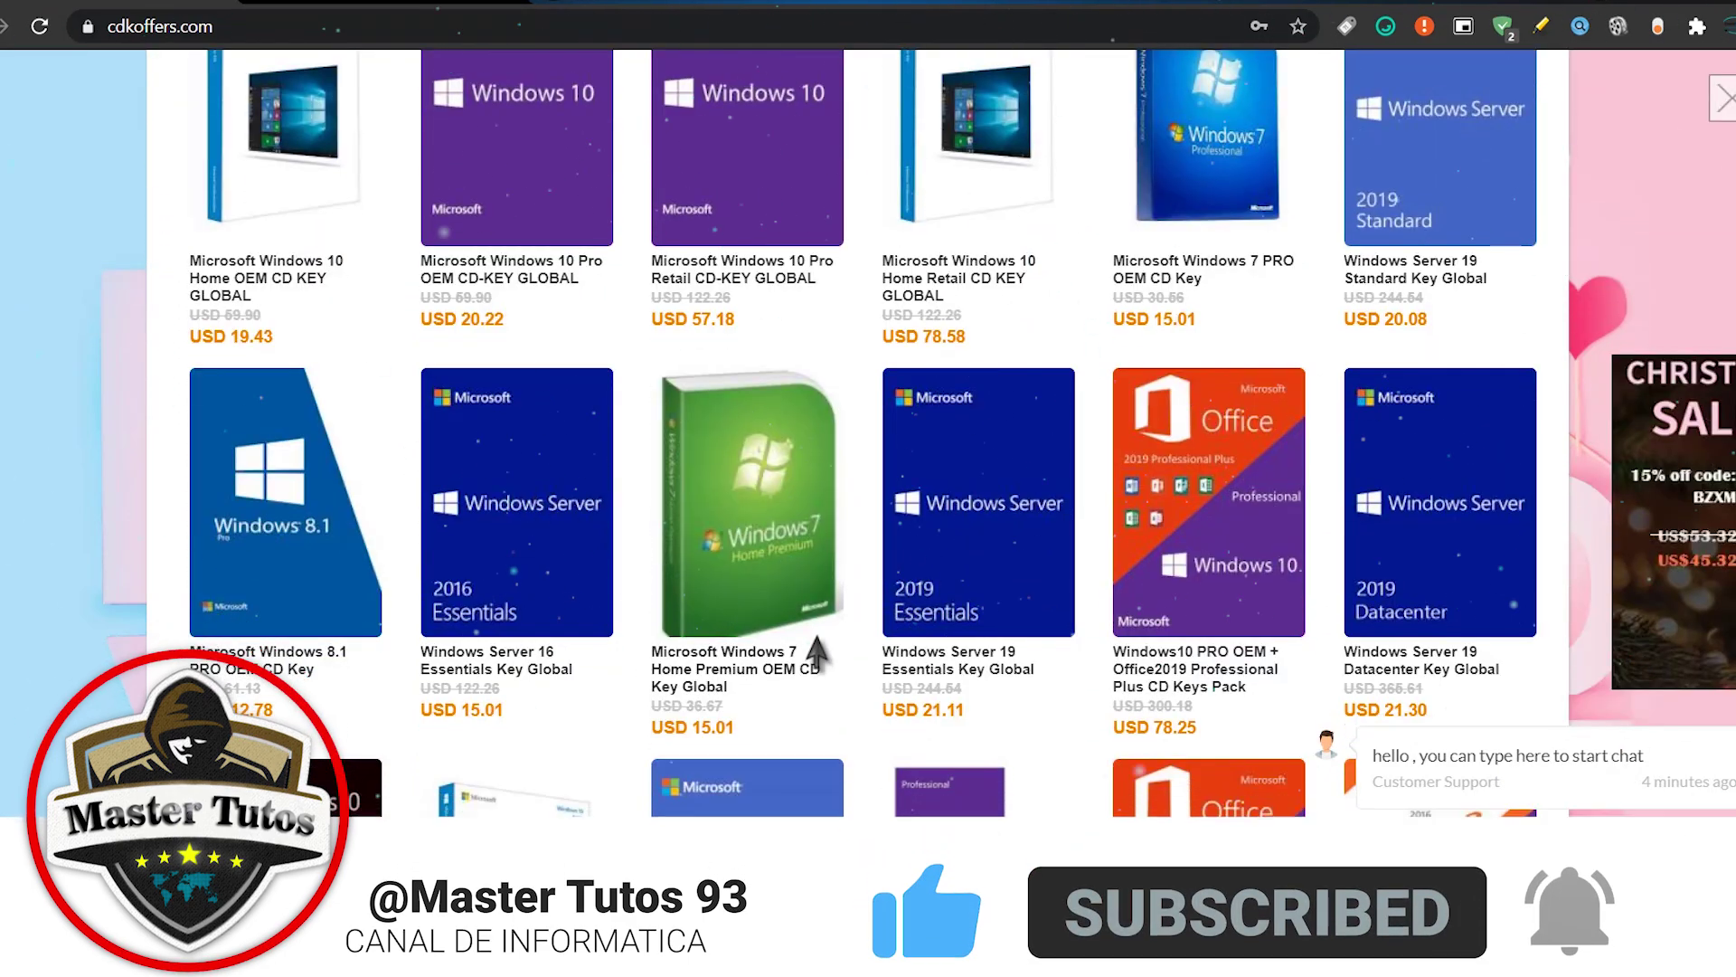
scroll(517, 575, "down", 4)
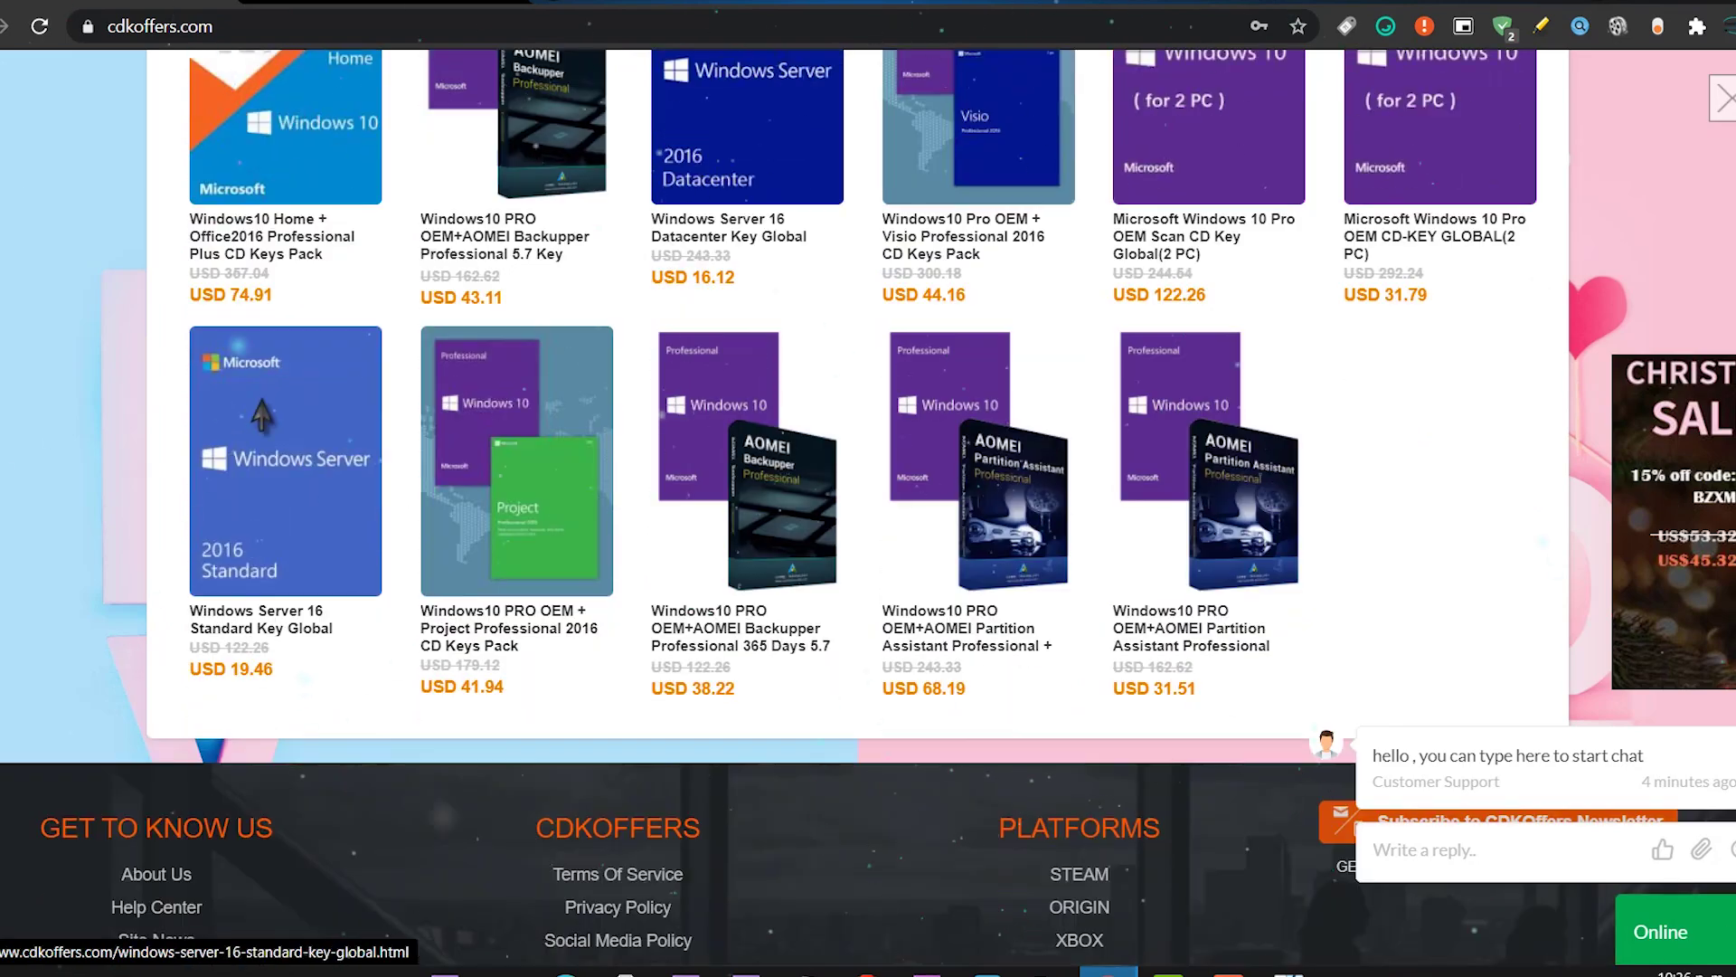
- Check the Windows Server 16 Standard Key Global product page and return to the Windows results
left_click(262, 414)
scroll(1056, 393, "down", 3)
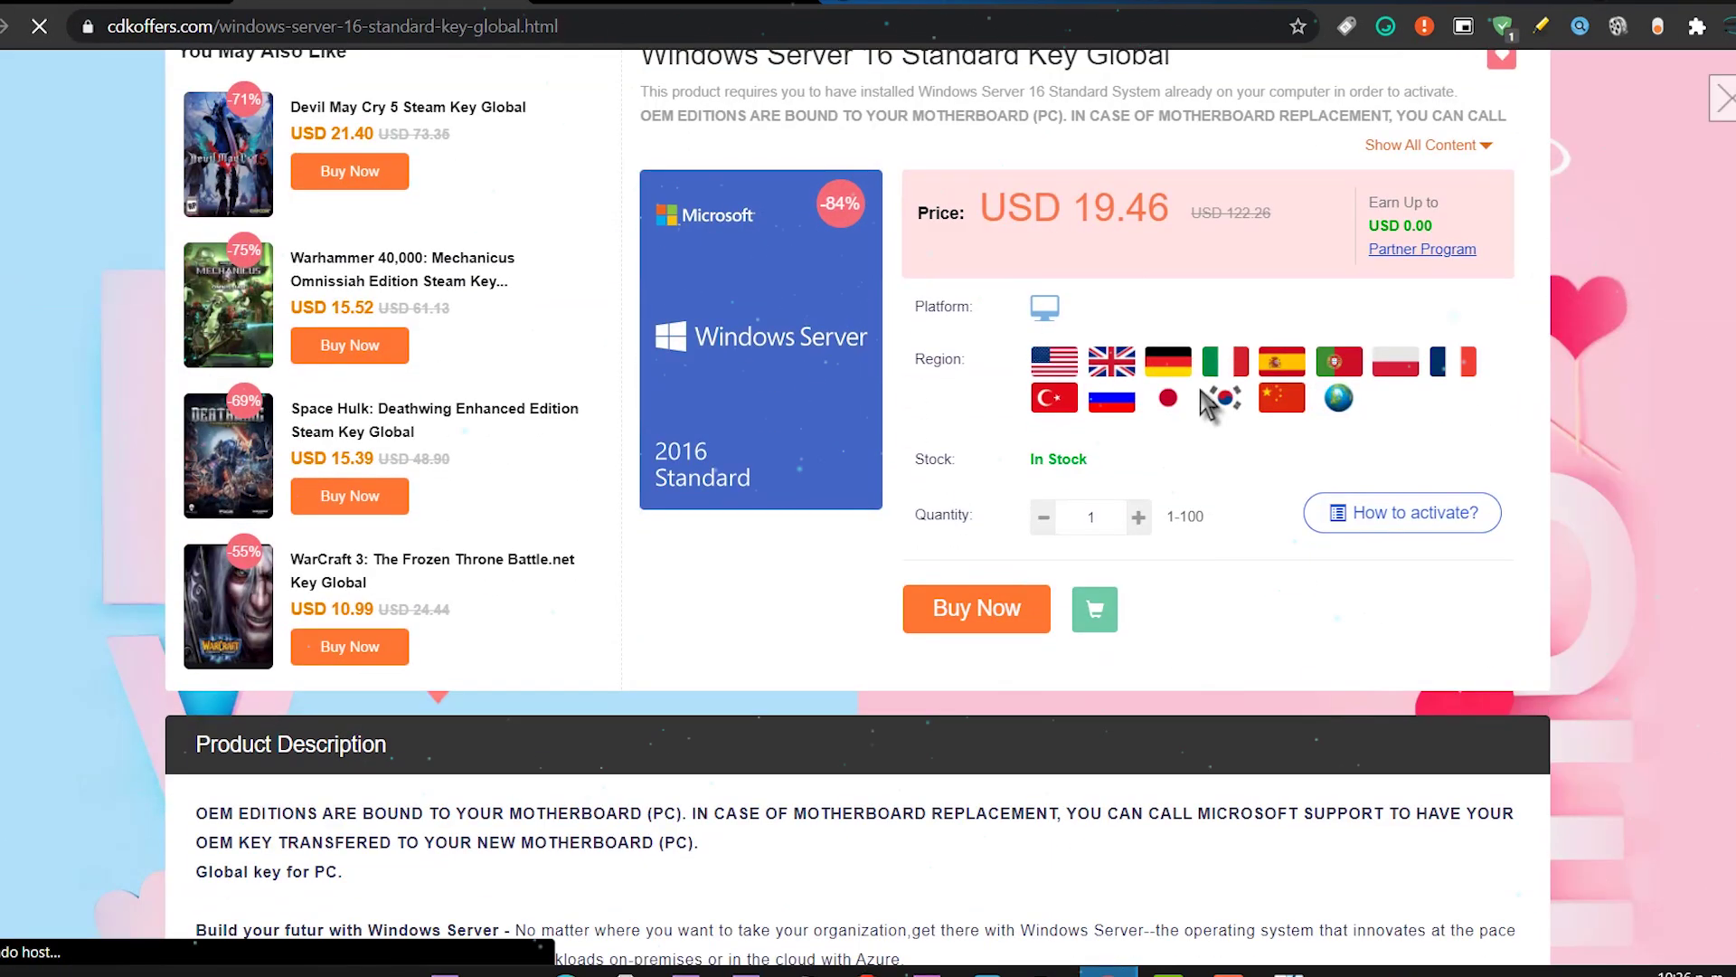
key("alt+Left")
scroll(764, 742, "up", 15)
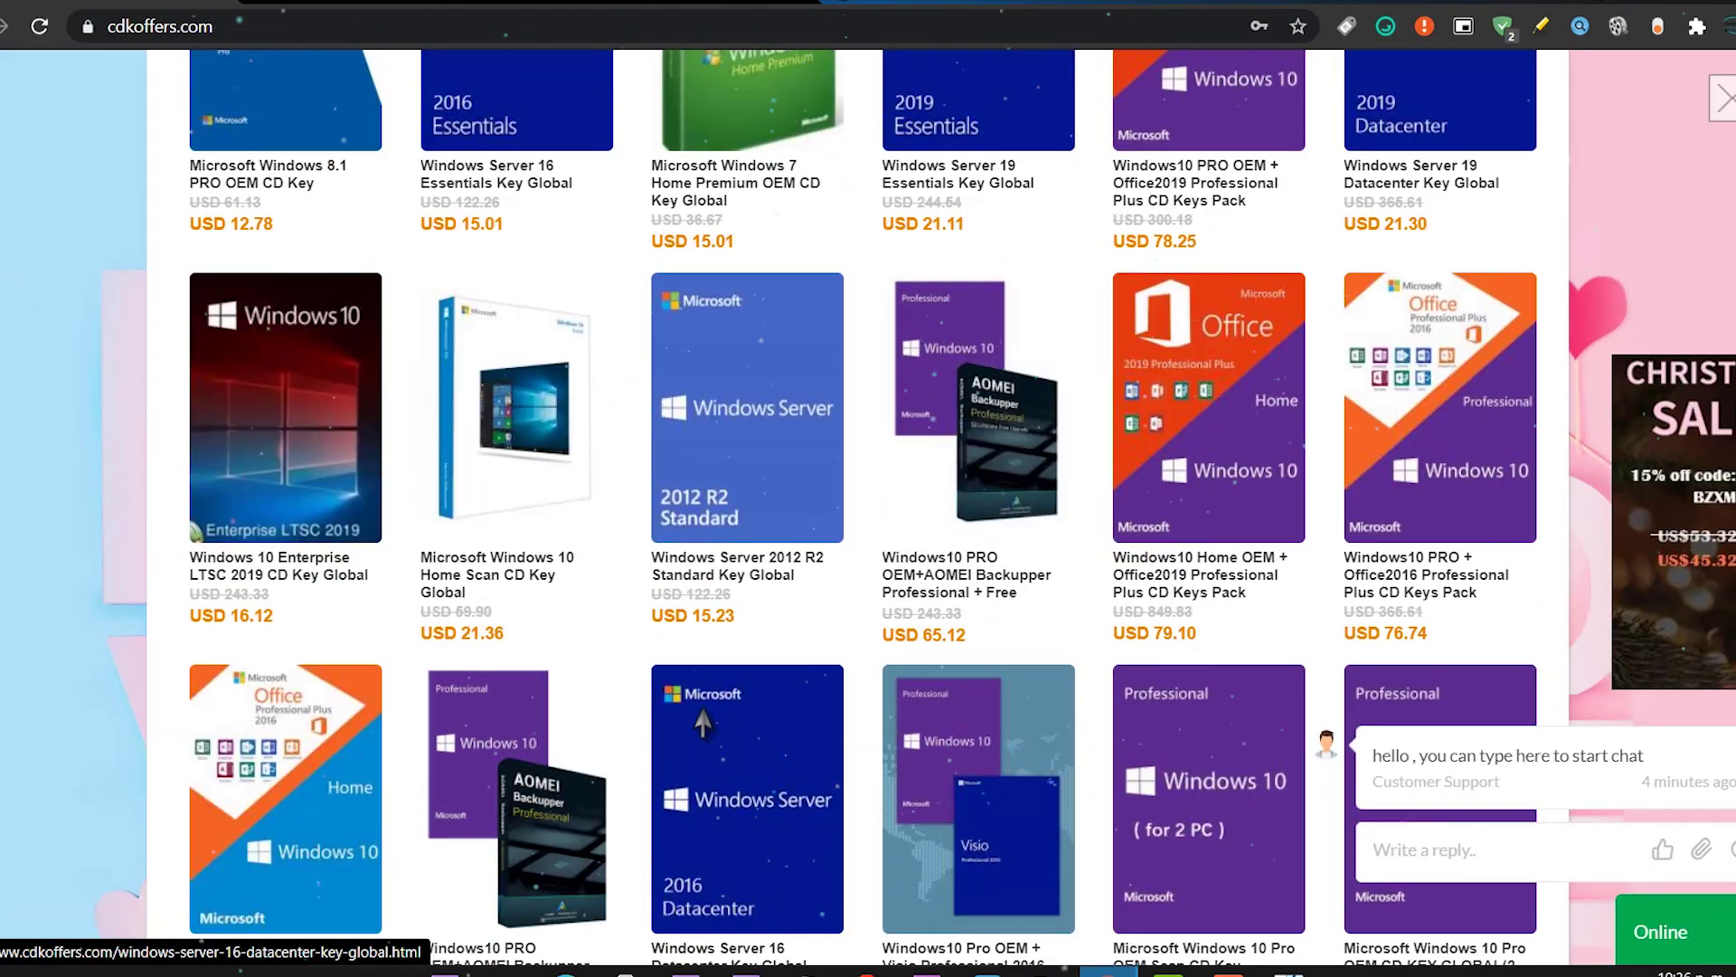